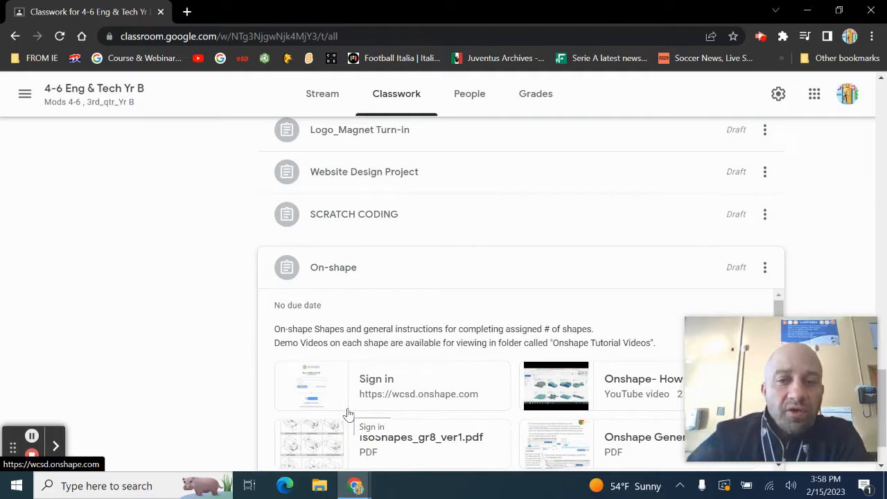
Review the On-shape assignment's instructions and attachments, and open IsoShapes_gr8_ver1.pdf
{"action": "scroll", "coordinate": [209, 318], "scroll_direction": "down", "scroll_amount": 1}
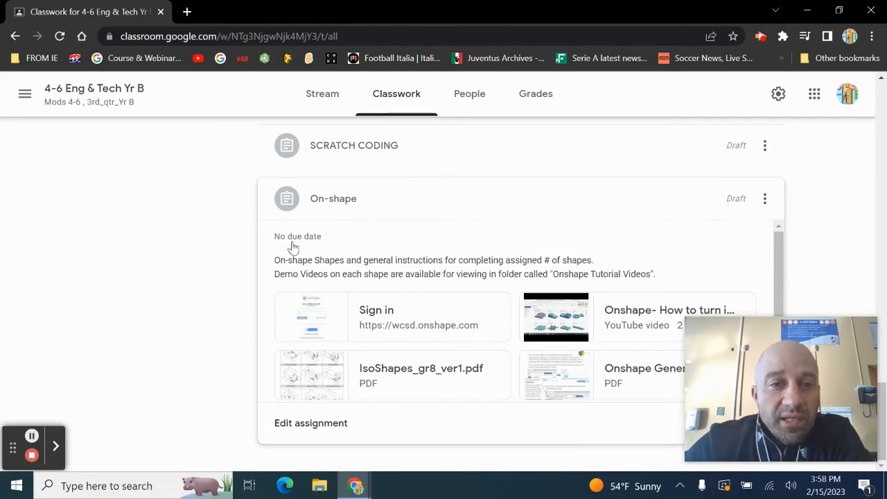
{"action": "scroll", "coordinate": [293, 247], "scroll_direction": "down", "scroll_amount": 1}
{"action": "scroll", "coordinate": [244, 248], "scroll_direction": "up", "scroll_amount": 1}
{"action": "scroll", "coordinate": [353, 312], "scroll_direction": "up", "scroll_amount": 1}
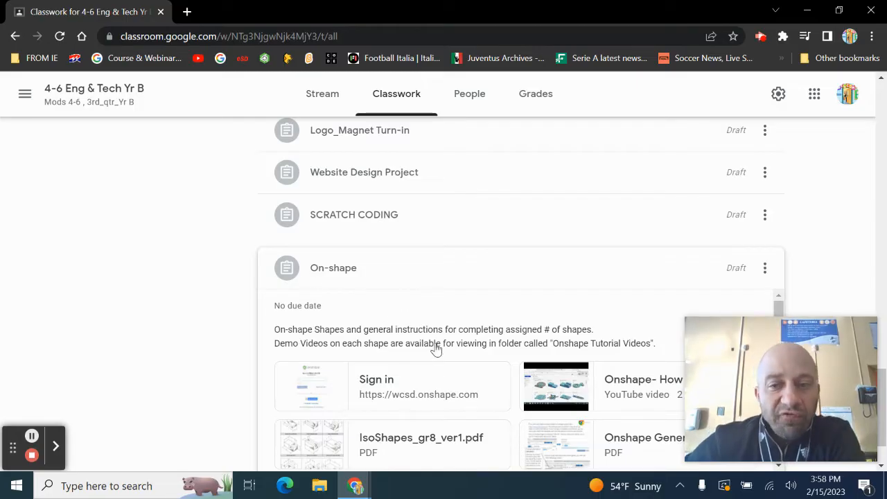
{"action": "scroll", "coordinate": [402, 357], "scroll_direction": "down", "scroll_amount": 1}
{"action": "scroll", "coordinate": [442, 361], "scroll_direction": "up", "scroll_amount": 1}
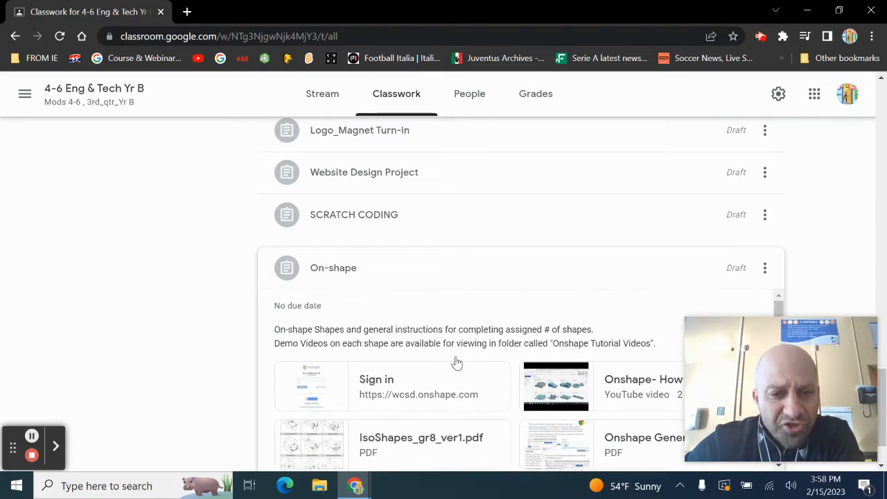
{"action": "scroll", "coordinate": [453, 363], "scroll_direction": "down", "scroll_amount": 1}
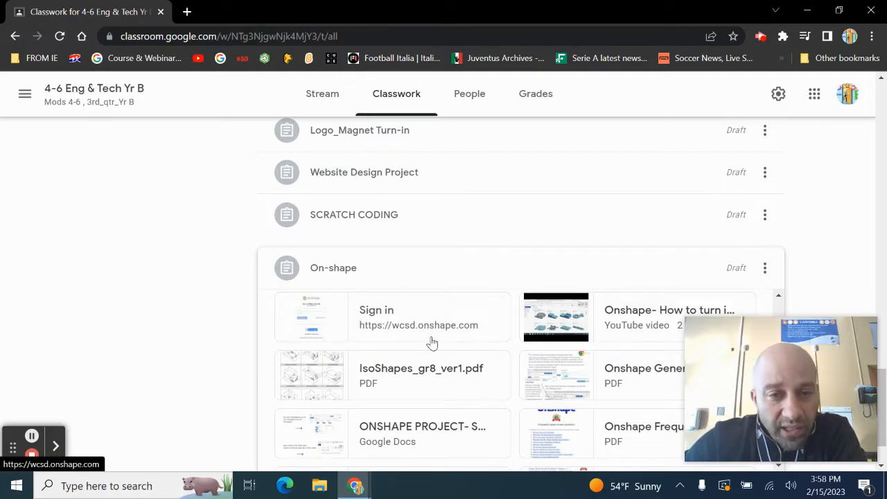
{"action": "left_click", "coordinate": [341, 371]}
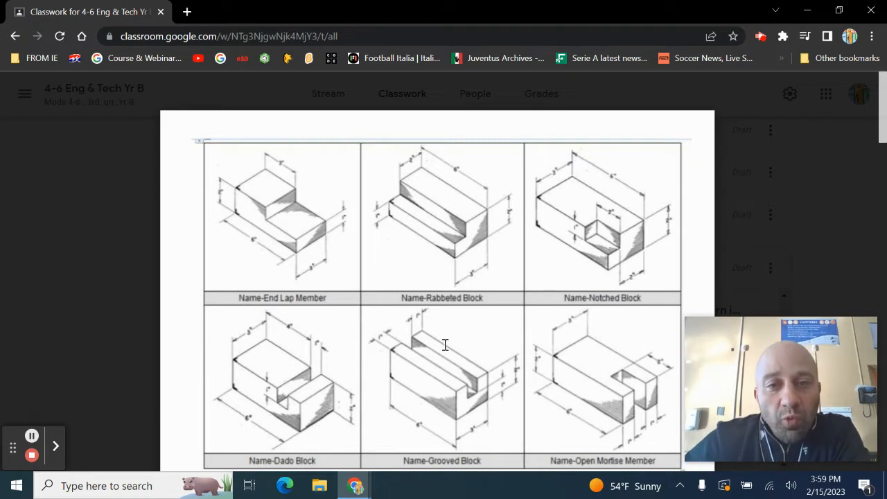
Look through the dimensioned block drawings in the shapes PDF and return to its first page
{"action": "scroll", "coordinate": [426, 359], "scroll_direction": "down", "scroll_amount": 1}
{"action": "scroll", "coordinate": [426, 358], "scroll_direction": "down", "scroll_amount": 4}
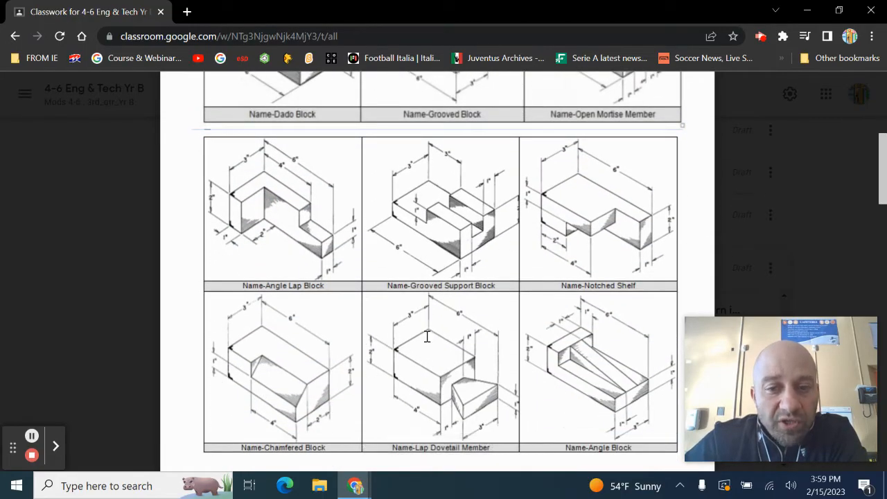
{"action": "scroll", "coordinate": [427, 337], "scroll_direction": "down", "scroll_amount": 2}
{"action": "scroll", "coordinate": [428, 338], "scroll_direction": "up", "scroll_amount": 6}
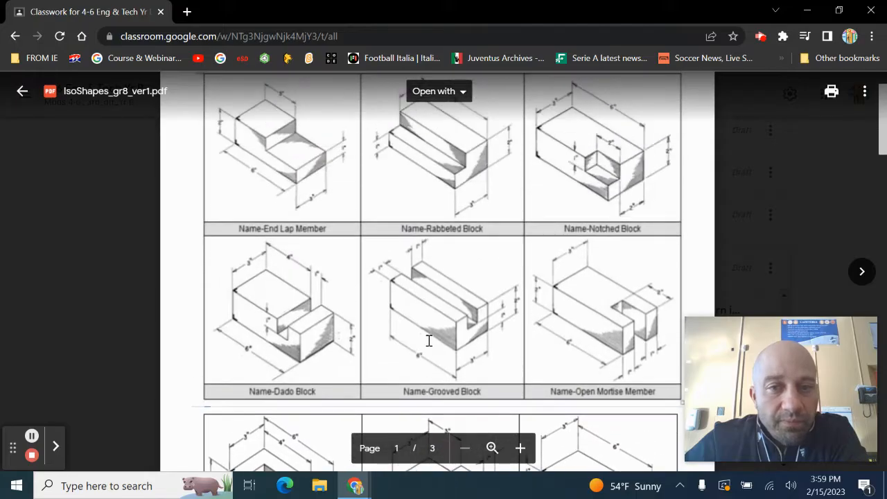
{"action": "scroll", "coordinate": [429, 341], "scroll_direction": "up", "scroll_amount": 1}
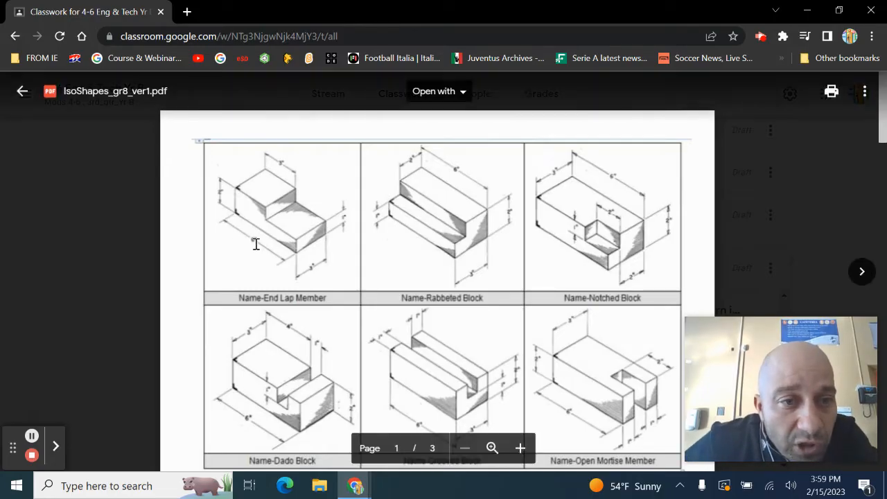
Enlarge the shapes PDF to examine the dimensions of the first-page blocks, and close the document
{"action": "left_click", "coordinate": [491, 448]}
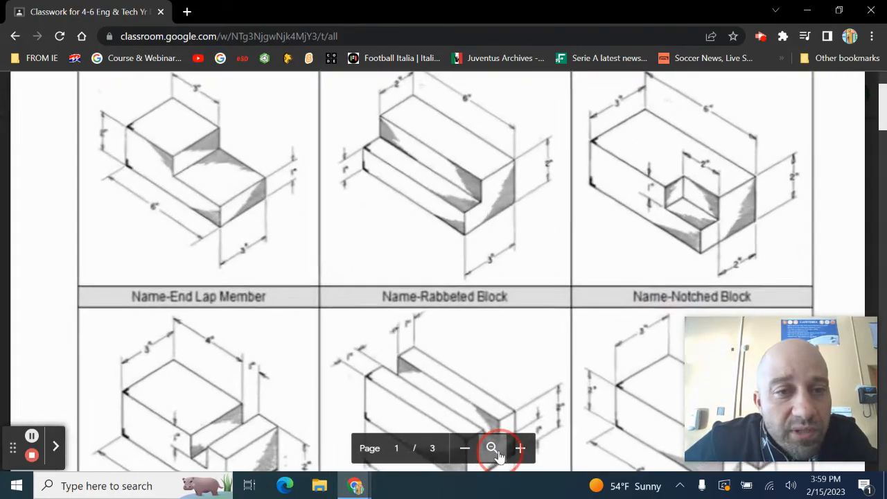
{"action": "left_click", "coordinate": [492, 448]}
{"action": "left_click", "coordinate": [491, 448]}
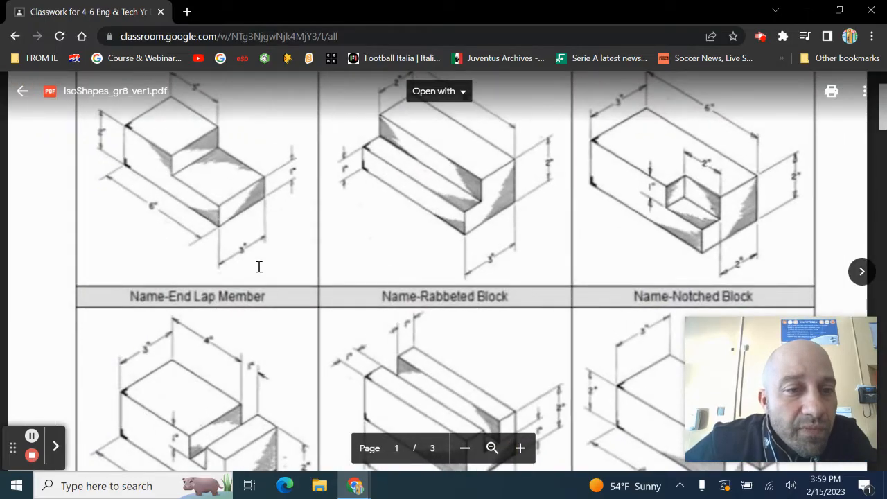
{"action": "scroll", "coordinate": [261, 267], "scroll_direction": "up", "scroll_amount": 1}
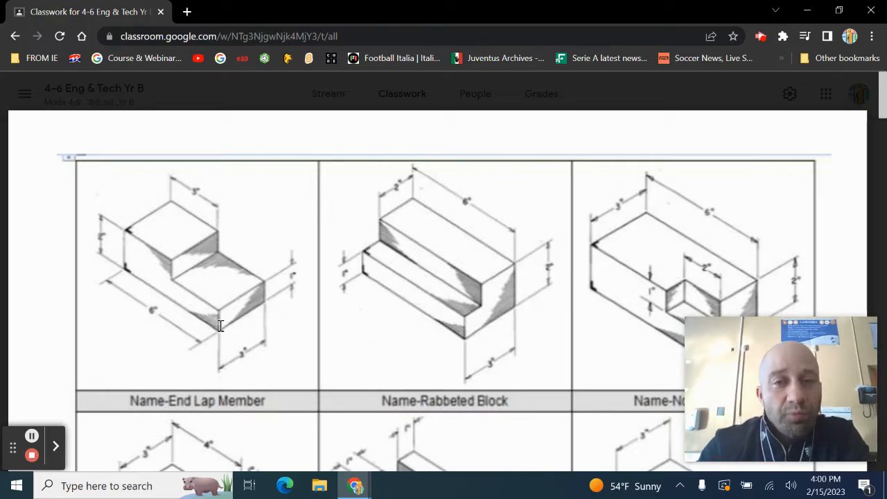
{"action": "mouse_move", "coordinate": [835, 346]}
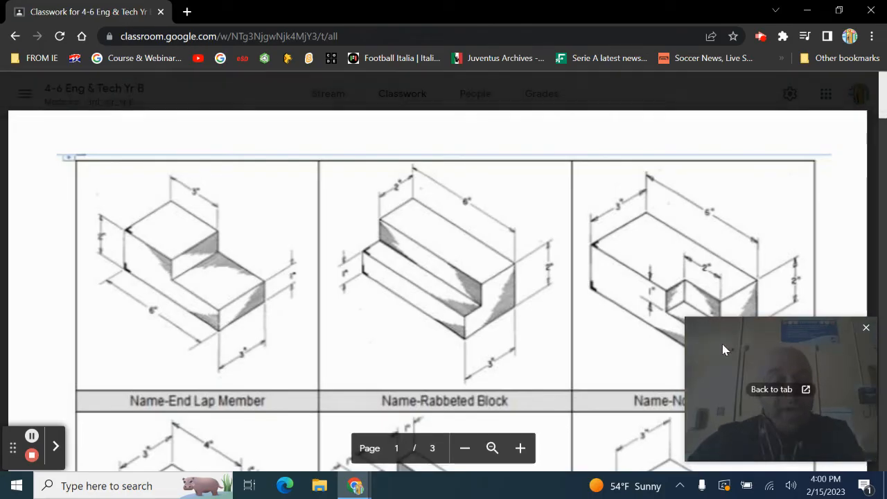
{"action": "scroll", "coordinate": [558, 345], "scroll_direction": "down", "scroll_amount": 1}
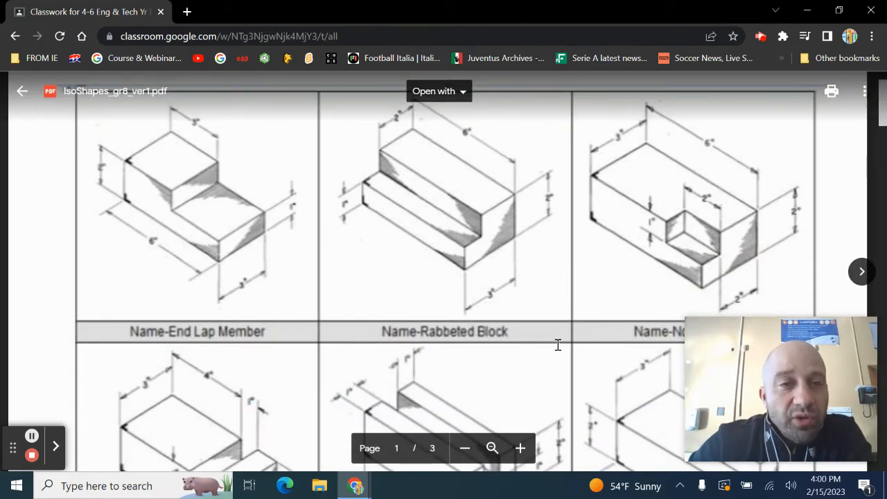
{"action": "scroll", "coordinate": [558, 344], "scroll_direction": "down", "scroll_amount": 2}
{"action": "scroll", "coordinate": [558, 344], "scroll_direction": "down", "scroll_amount": 2}
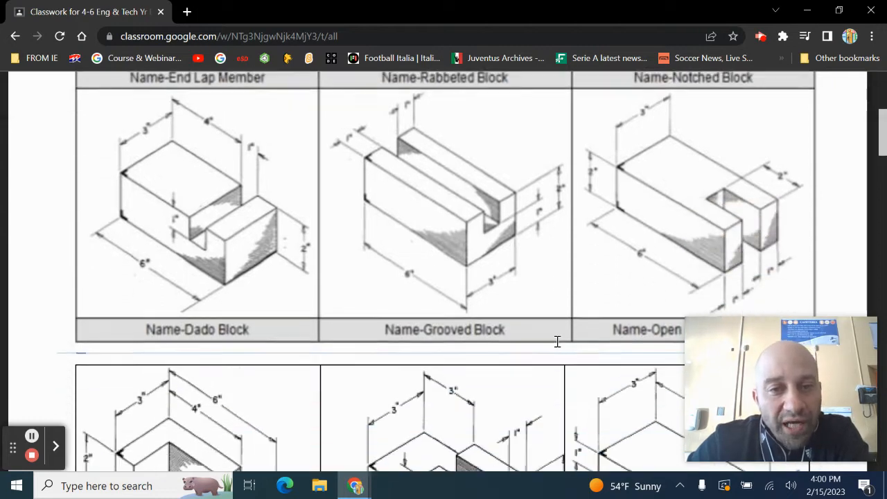
{"action": "scroll", "coordinate": [517, 309], "scroll_direction": "up", "scroll_amount": 3}
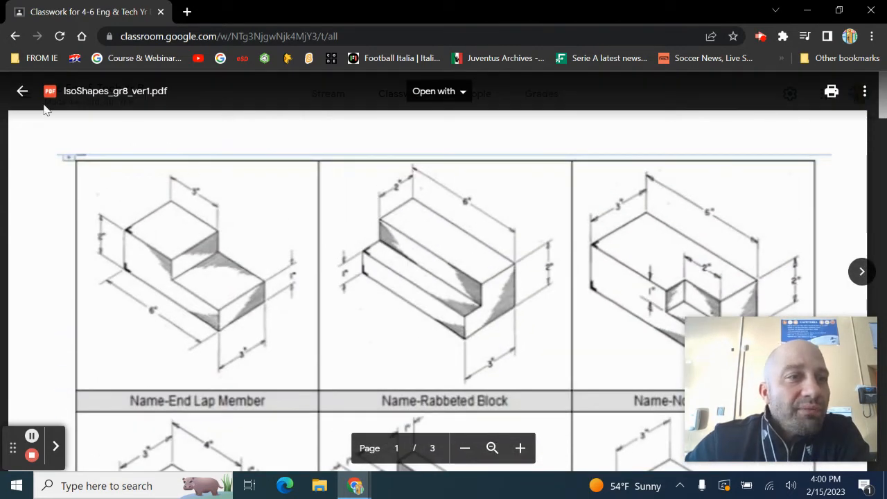
{"action": "left_click", "coordinate": [19, 92]}
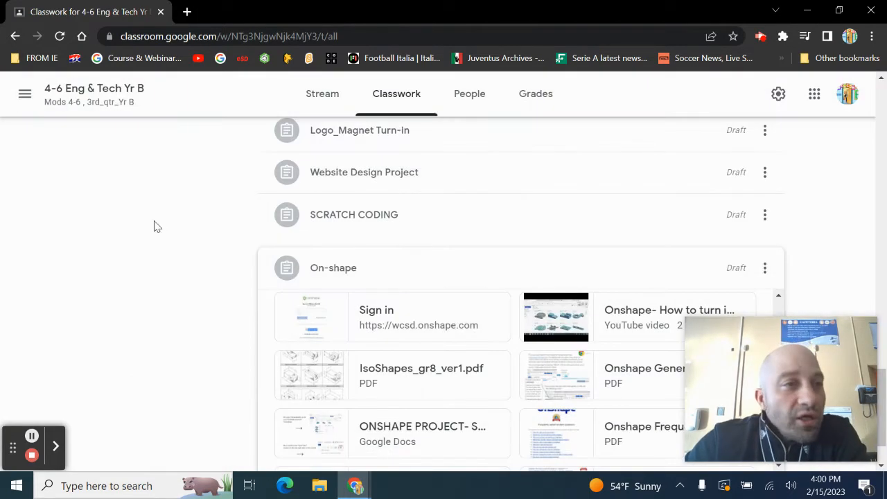
Open the Onshape Frequently asked student questions PDF from the On-shape assignment's attachments
{"action": "scroll", "coordinate": [413, 313], "scroll_direction": "down", "scroll_amount": 1}
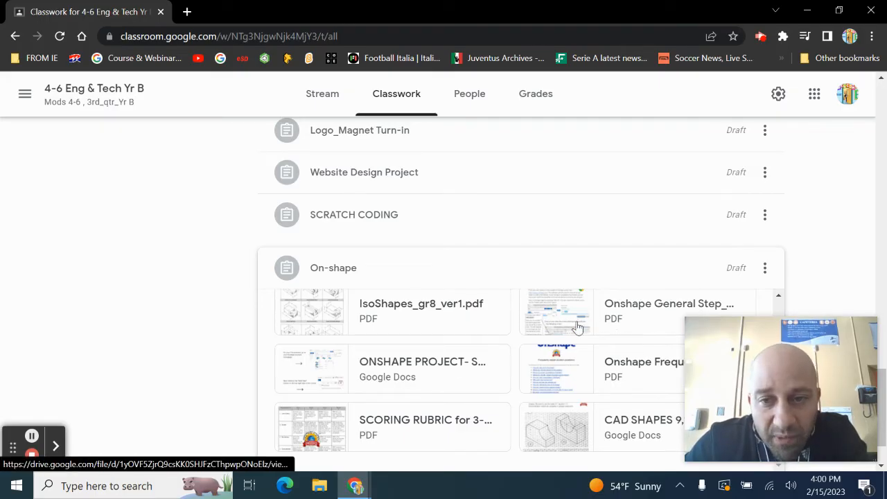
{"action": "scroll", "coordinate": [627, 364], "scroll_direction": "down", "scroll_amount": 1}
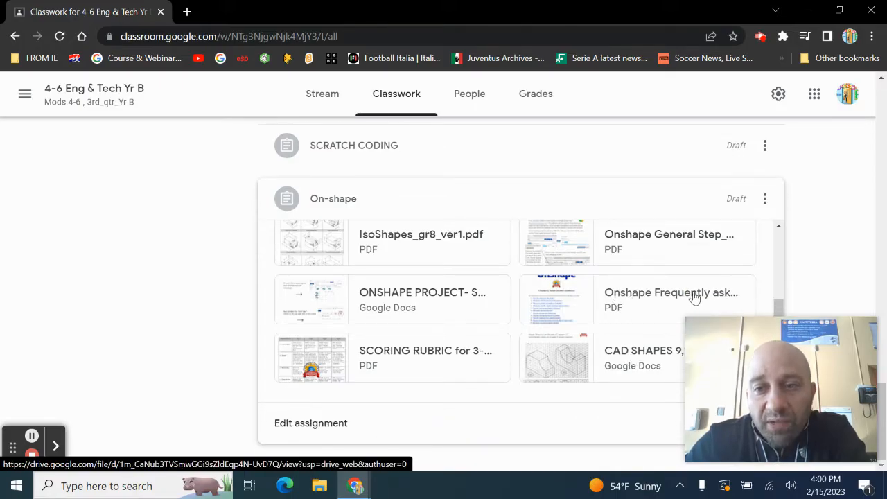
{"action": "left_click", "coordinate": [639, 299]}
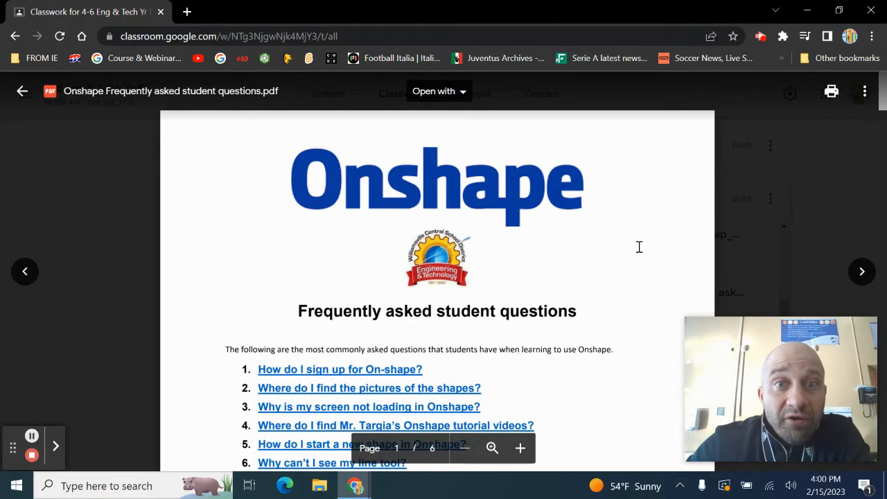
Read the list of linked student questions on the first page of the FAQ document
{"action": "scroll", "coordinate": [639, 247], "scroll_direction": "down", "scroll_amount": 1}
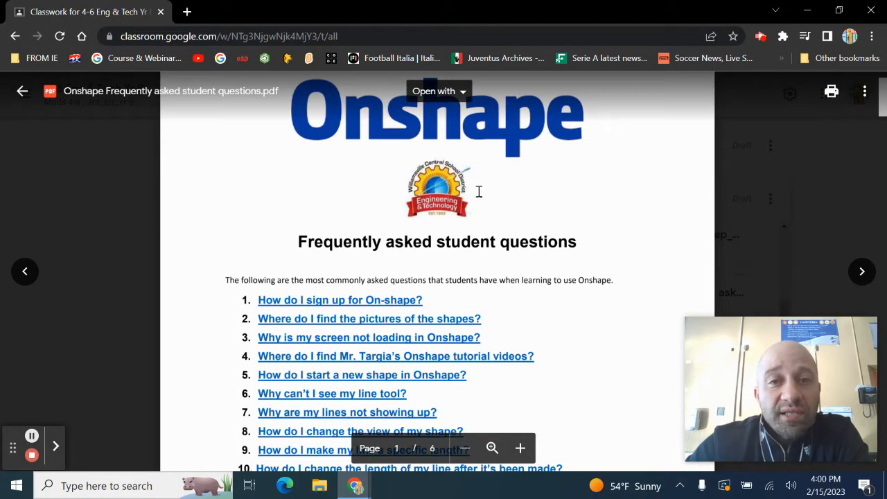
{"action": "scroll", "coordinate": [544, 233], "scroll_direction": "down", "scroll_amount": 1}
{"action": "scroll", "coordinate": [260, 247], "scroll_direction": "down", "scroll_amount": 1}
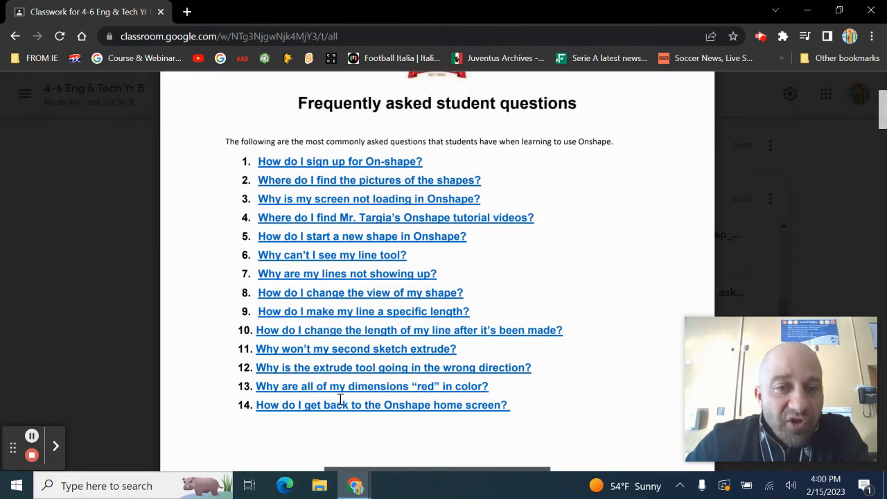
{"action": "scroll", "coordinate": [607, 236], "scroll_direction": "down", "scroll_amount": 1}
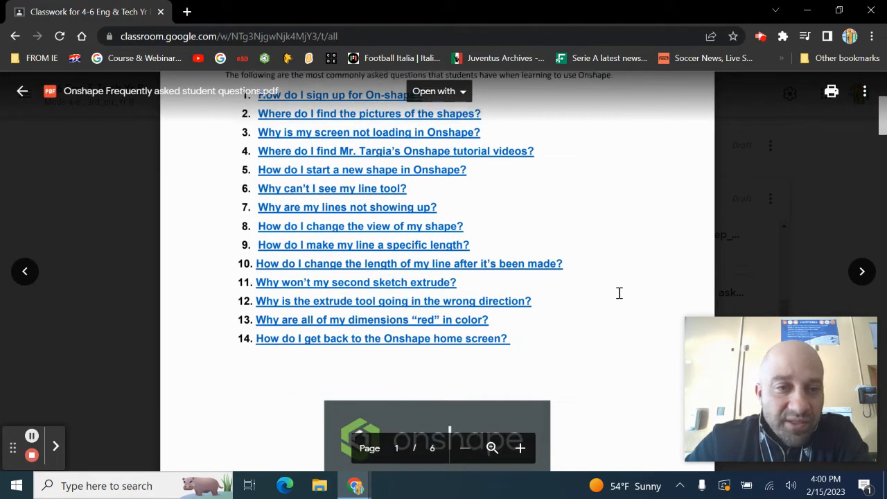
{"action": "scroll", "coordinate": [618, 296], "scroll_direction": "up", "scroll_amount": 1}
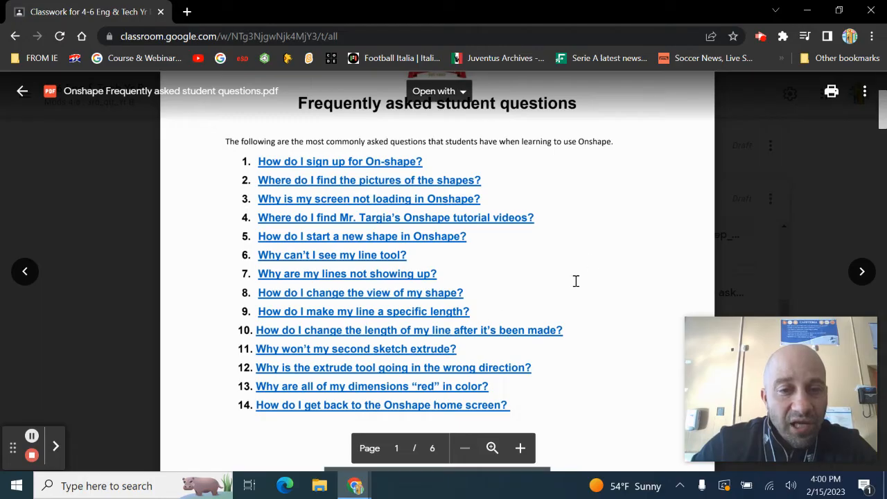
{"action": "scroll", "coordinate": [610, 259], "scroll_direction": "down", "scroll_amount": 1}
{"action": "scroll", "coordinate": [610, 260], "scroll_direction": "up", "scroll_amount": 1}
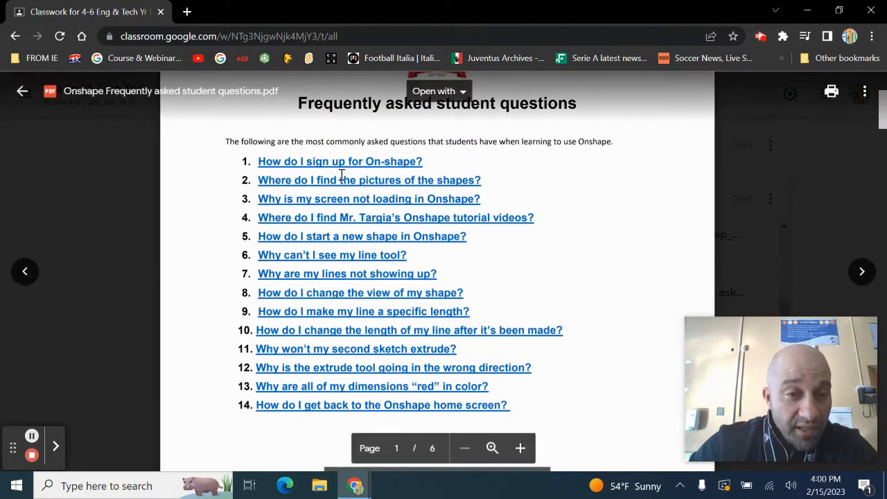
Skim the FAQ answers from signing up through starting a new shape, and close the document
{"action": "scroll", "coordinate": [423, 301], "scroll_direction": "down", "scroll_amount": 6}
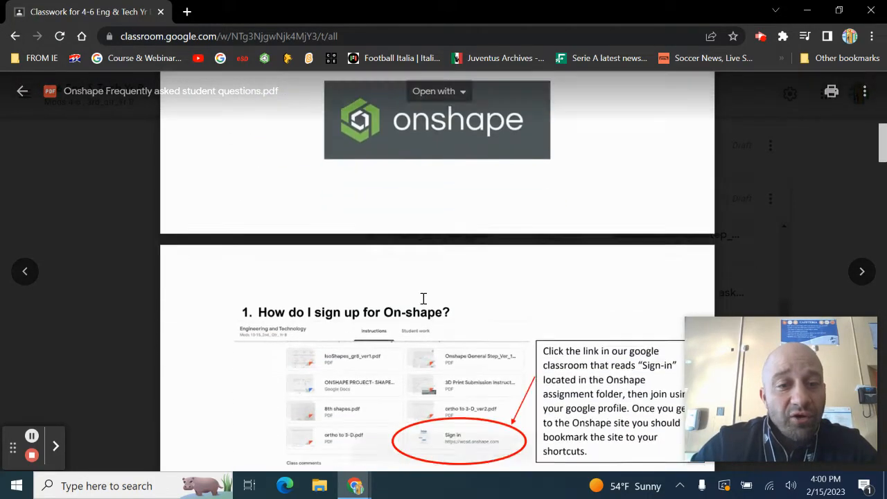
{"action": "scroll", "coordinate": [422, 301], "scroll_direction": "up", "scroll_amount": 5}
{"action": "scroll", "coordinate": [380, 296], "scroll_direction": "up", "scroll_amount": 2}
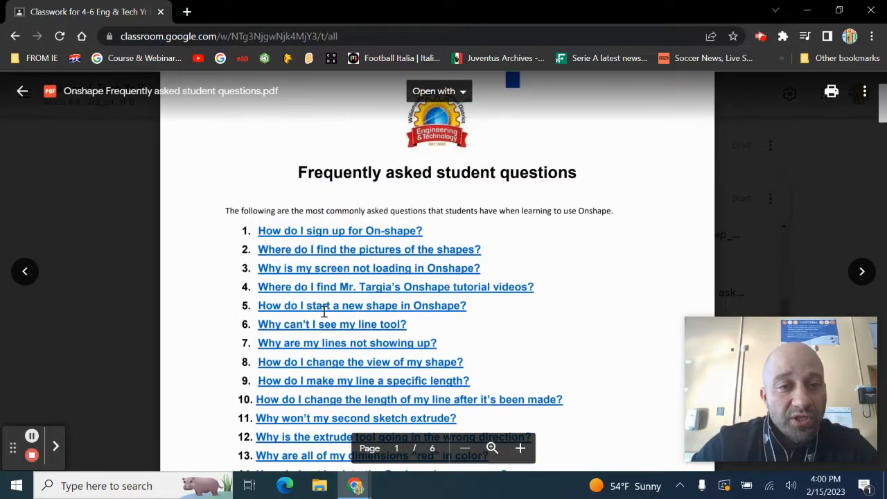
{"action": "scroll", "coordinate": [323, 311], "scroll_direction": "down", "scroll_amount": 6}
{"action": "scroll", "coordinate": [334, 301], "scroll_direction": "down", "scroll_amount": 8}
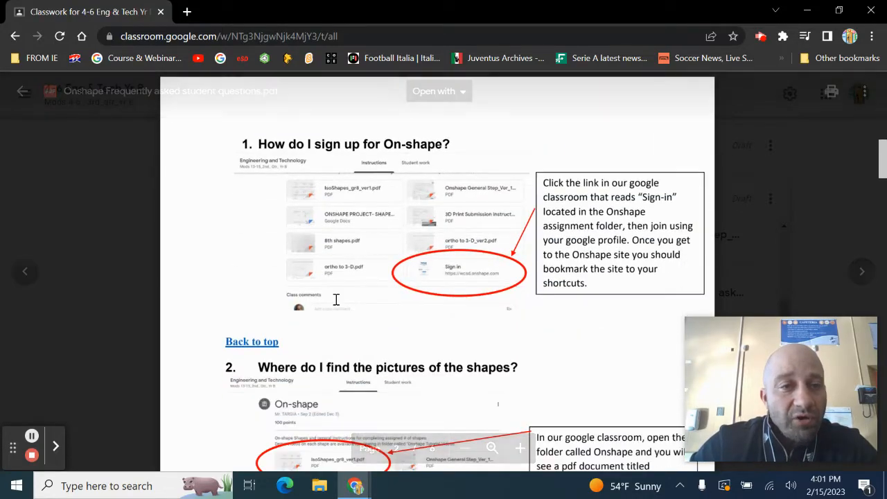
{"action": "scroll", "coordinate": [337, 298], "scroll_direction": "down", "scroll_amount": 3}
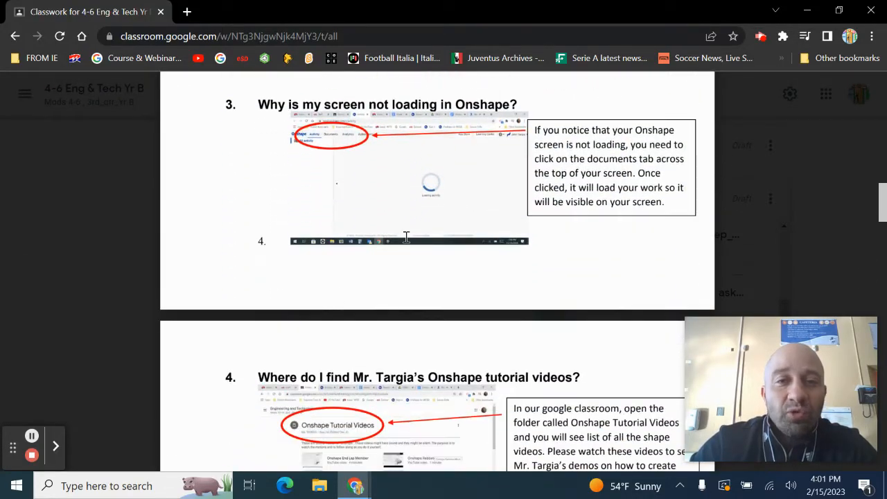
{"action": "scroll", "coordinate": [563, 232], "scroll_direction": "down", "scroll_amount": 7}
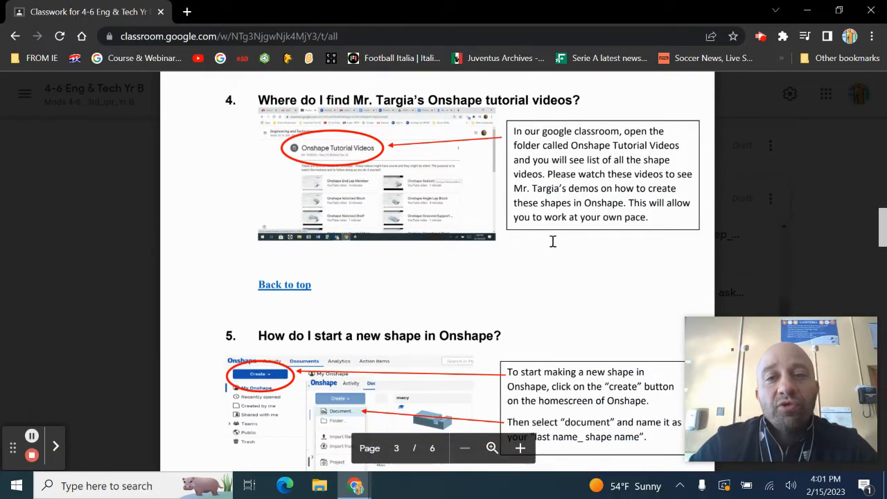
{"action": "scroll", "coordinate": [553, 240], "scroll_direction": "up", "scroll_amount": 20}
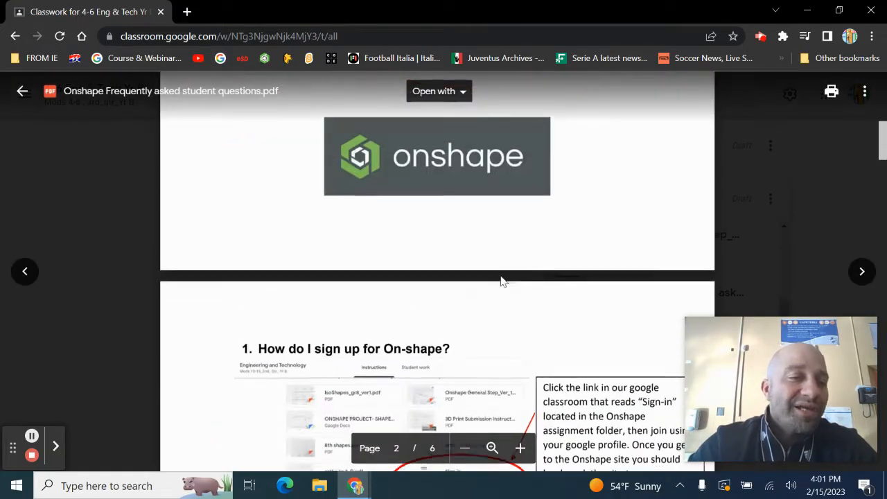
{"action": "left_click", "coordinate": [22, 91]}
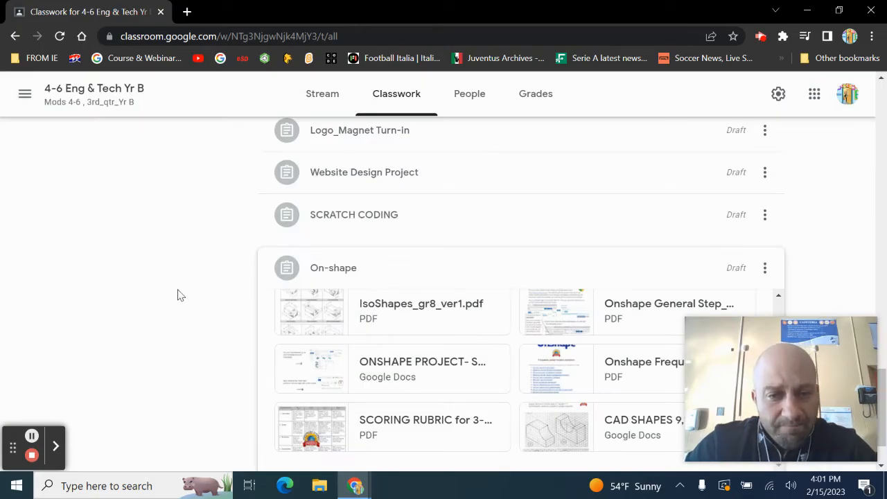
Open the assignment's Sign in link to reach the wcsd.onshape.com sign-in page
{"action": "scroll", "coordinate": [178, 296], "scroll_direction": "down", "scroll_amount": 1}
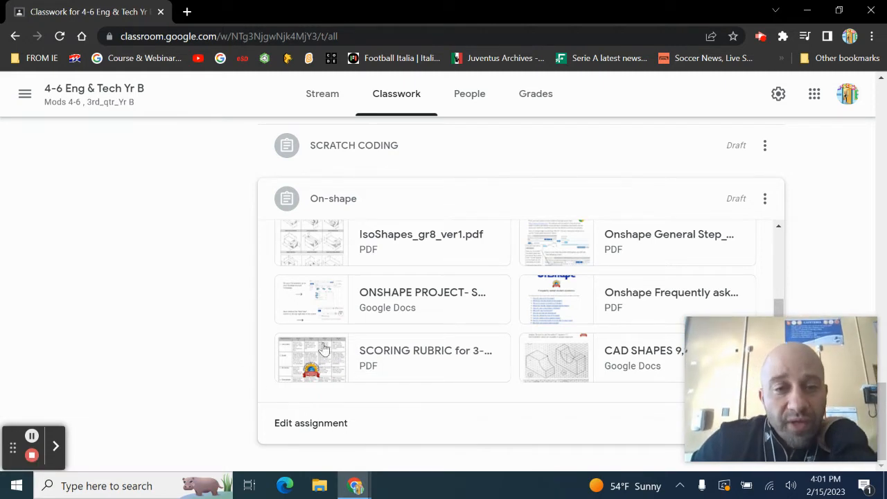
{"action": "scroll", "coordinate": [324, 349], "scroll_direction": "up", "scroll_amount": 2}
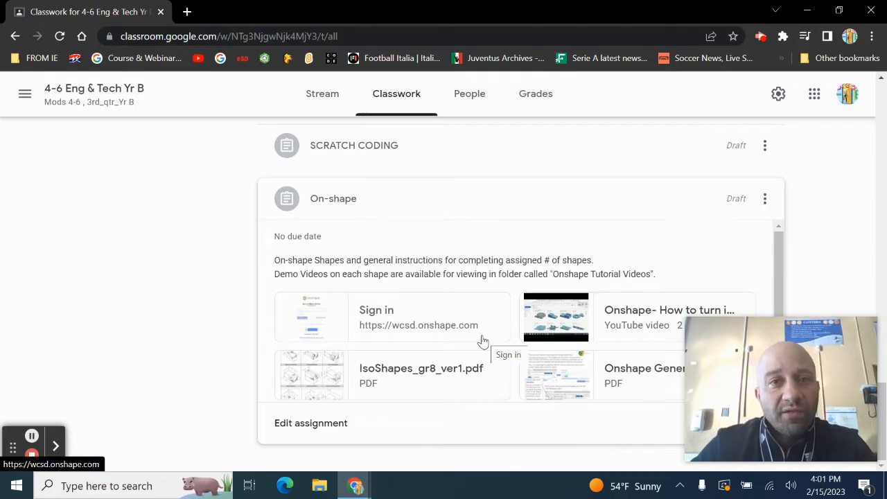
{"action": "left_click", "coordinate": [424, 317]}
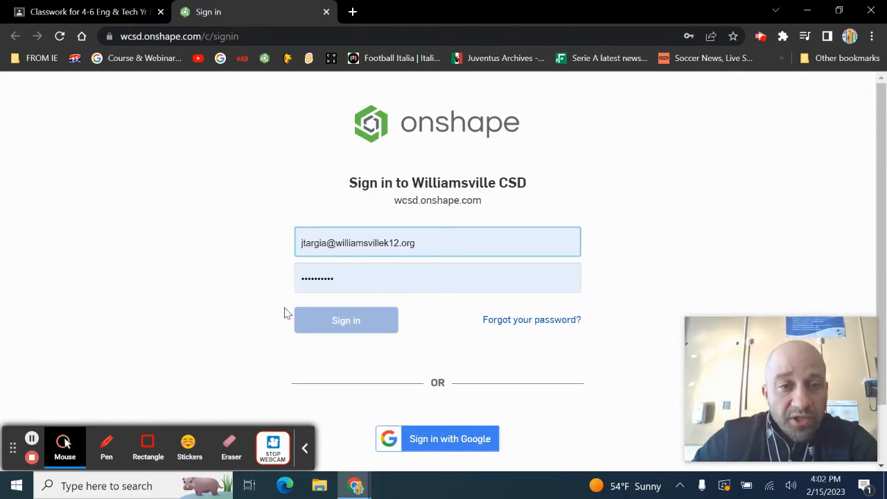
{"action": "left_click", "coordinate": [247, 301]}
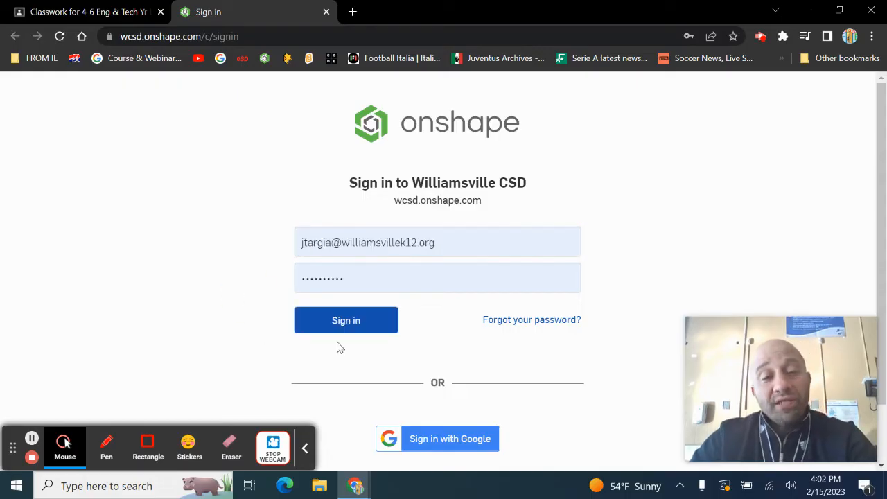
Sign in to the Williamsville CSD Onshape site with the prefilled credentials and open the Documents page
{"action": "left_click", "coordinate": [355, 323]}
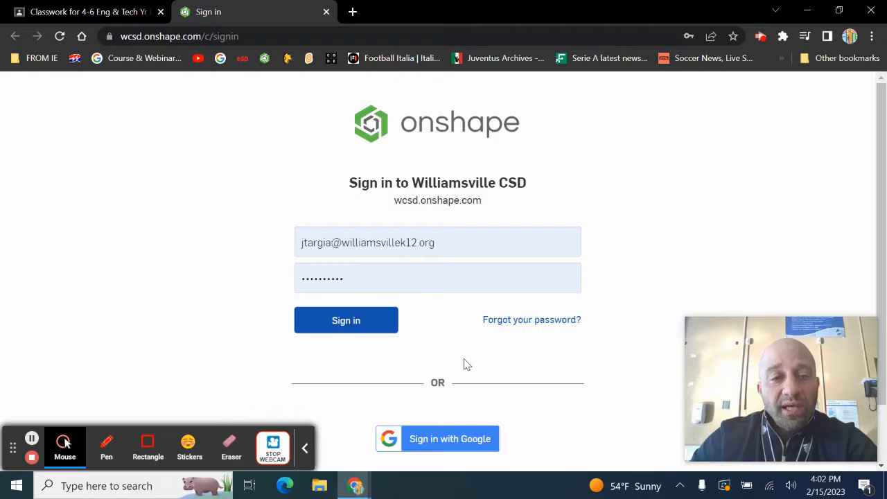
{"action": "left_click", "coordinate": [362, 323]}
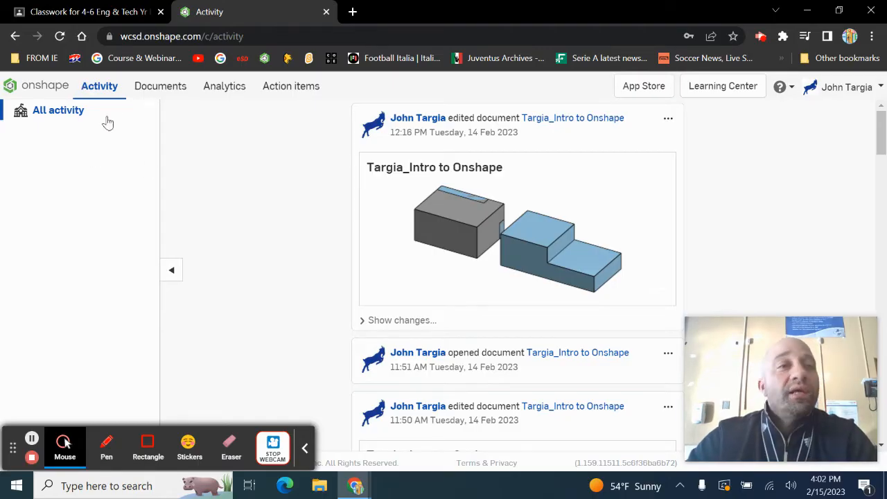
{"action": "left_click", "coordinate": [167, 93]}
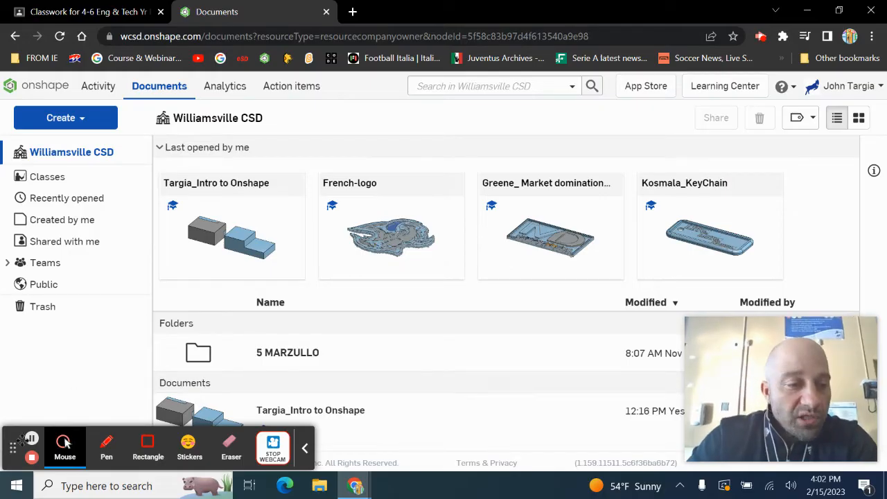
Browse the existing logo and keychain designs in the Williamsville CSD document list
{"action": "left_click", "coordinate": [32, 438]}
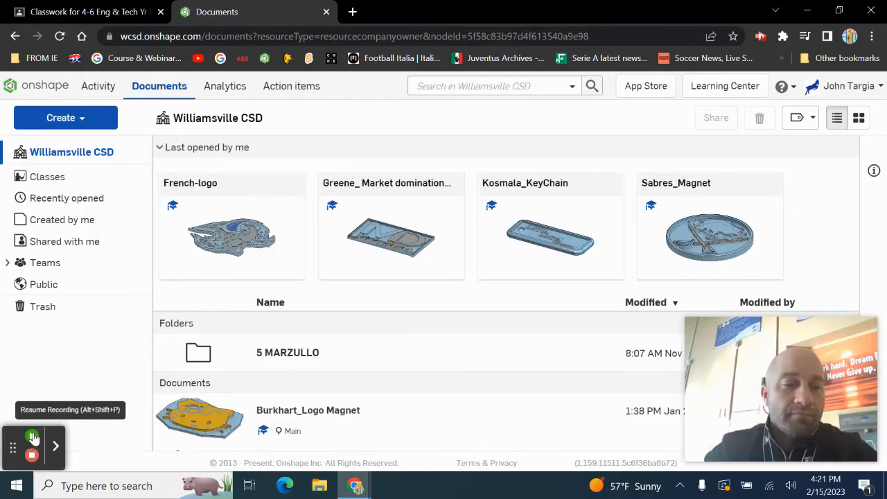
{"action": "left_click", "coordinate": [32, 438]}
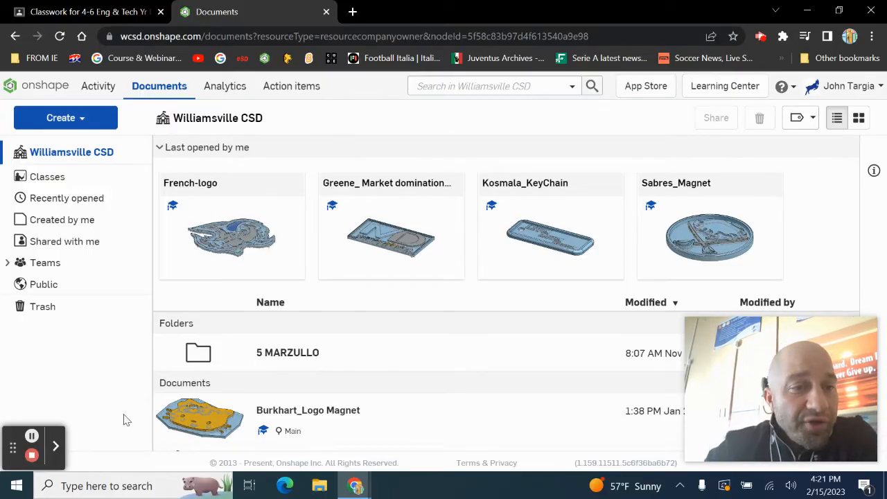
{"action": "scroll", "coordinate": [381, 353], "scroll_direction": "down", "scroll_amount": 3}
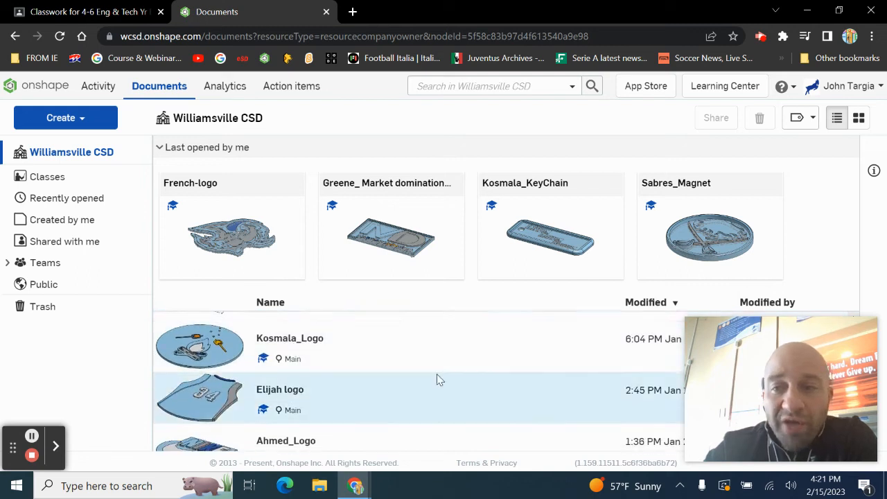
{"action": "scroll", "coordinate": [486, 380], "scroll_direction": "down", "scroll_amount": 1}
{"action": "left_click_drag", "start_coordinate": [714, 350], "coordinate": [762, 388]}
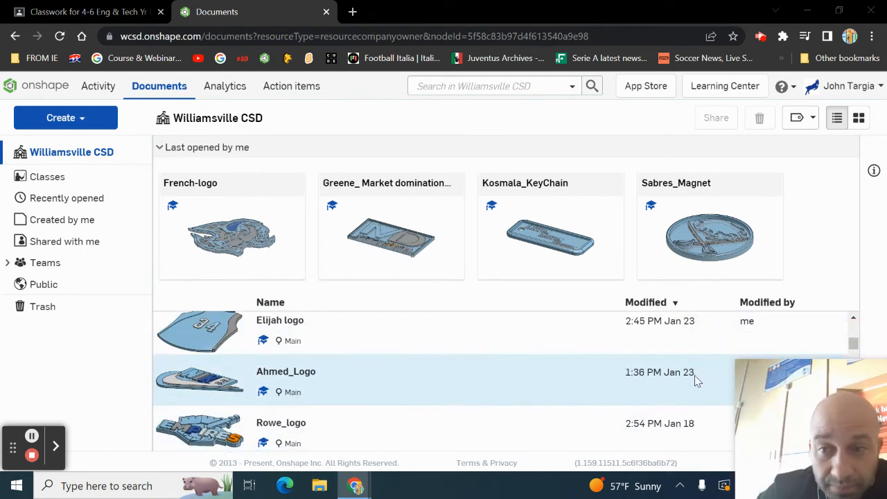
{"action": "left_click_drag", "start_coordinate": [737, 360], "coordinate": [702, 336]}
{"action": "scroll", "coordinate": [457, 370], "scroll_direction": "down", "scroll_amount": 1}
{"action": "scroll", "coordinate": [457, 370], "scroll_direction": "down", "scroll_amount": 8}
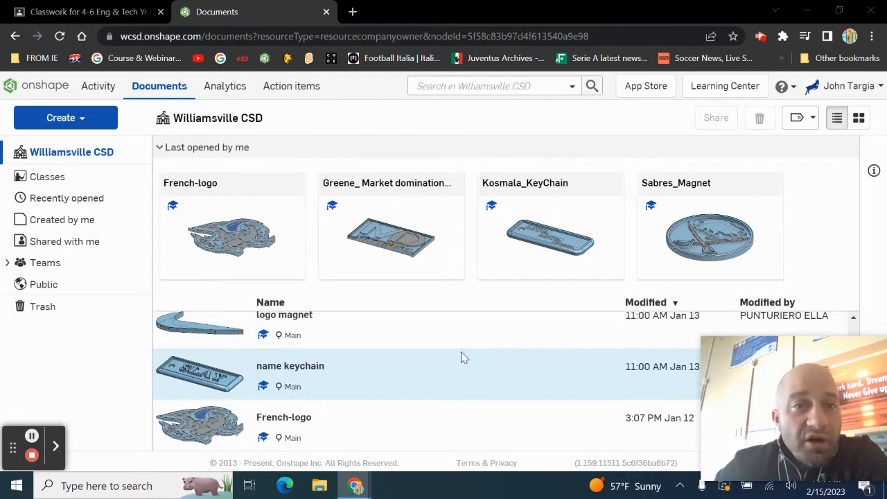
Create a new document named with the teacher's last name followed by "_Intro to onshape"
{"action": "left_click", "coordinate": [79, 117]}
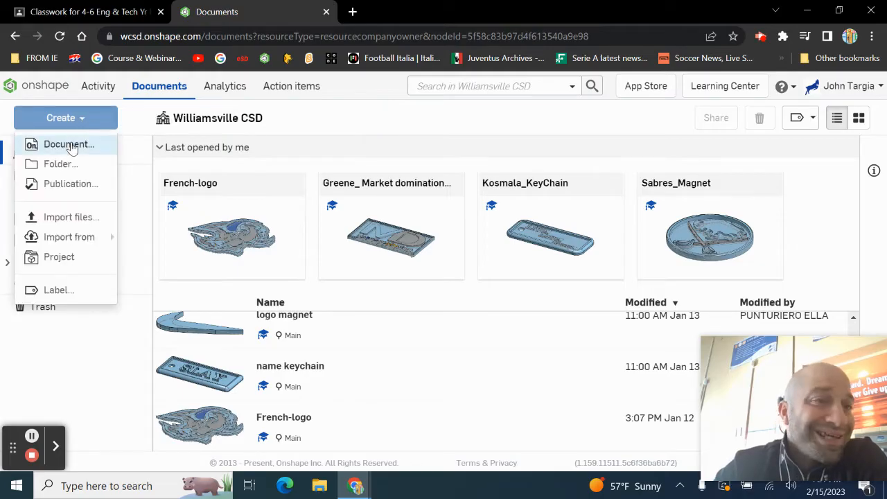
{"action": "left_click", "coordinate": [69, 145]}
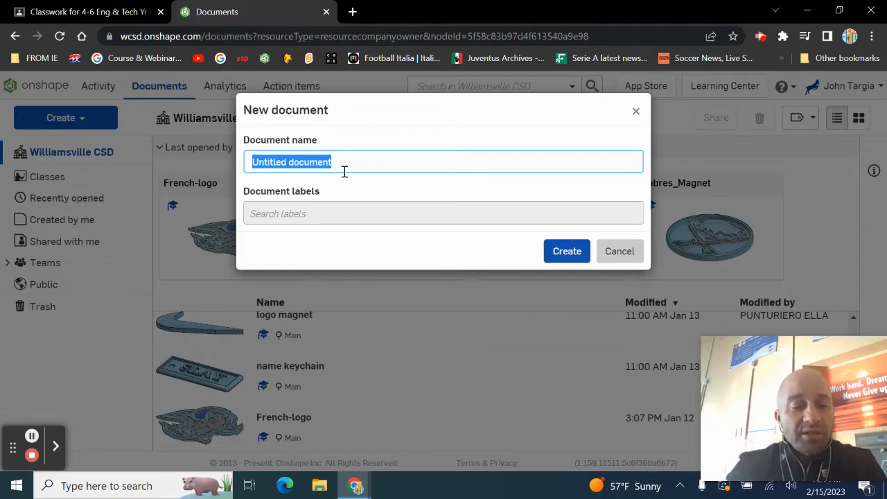
{"action": "type", "text": "Targia_"}
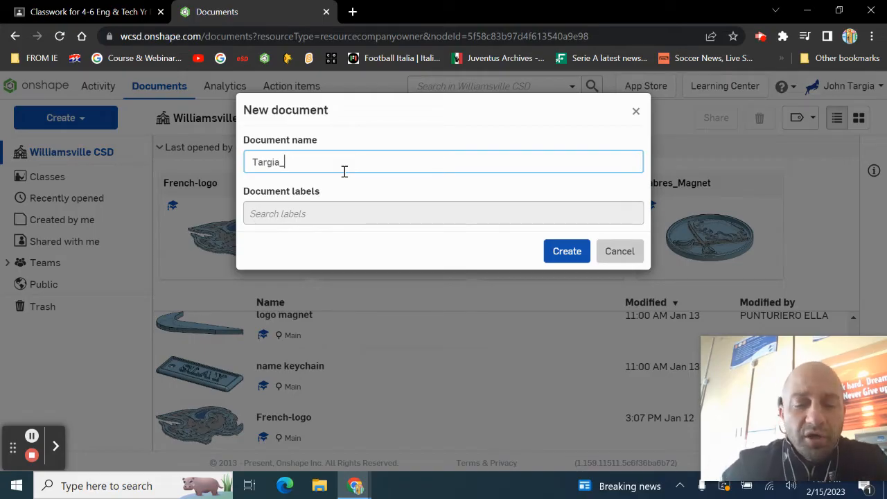
{"action": "type", "text": "Intro"}
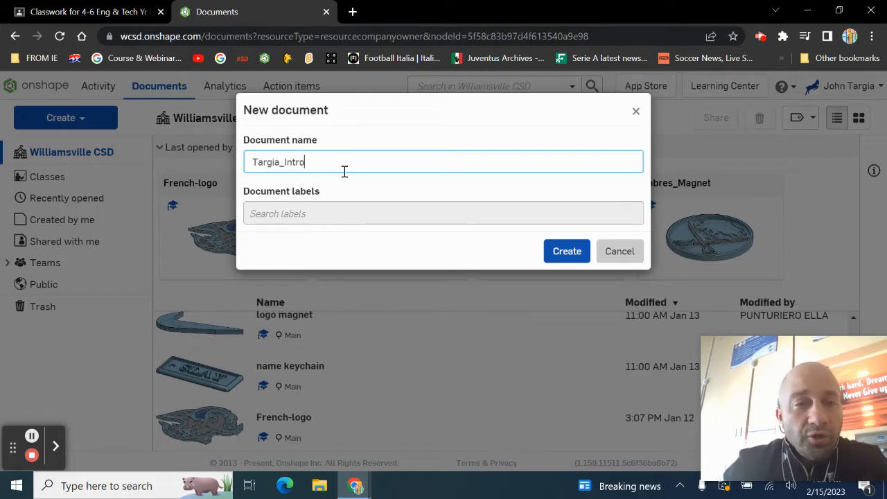
{"action": "type", "text": " to "}
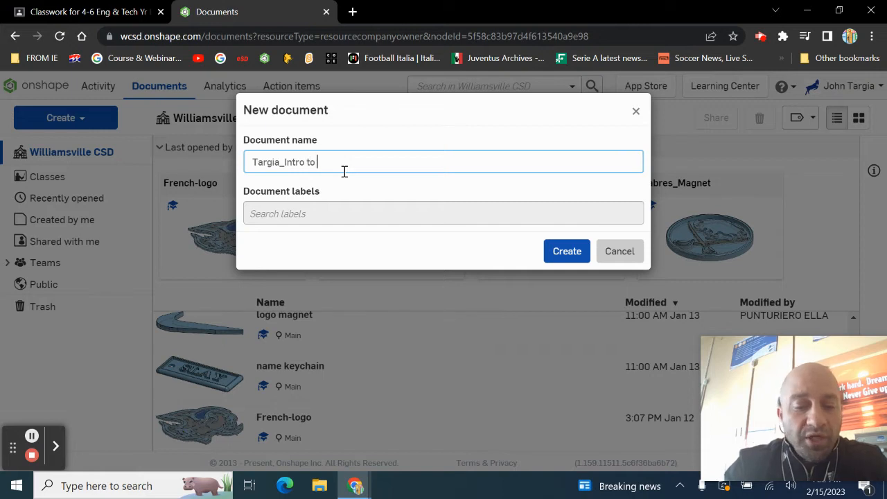
{"action": "type", "text": "onshape"}
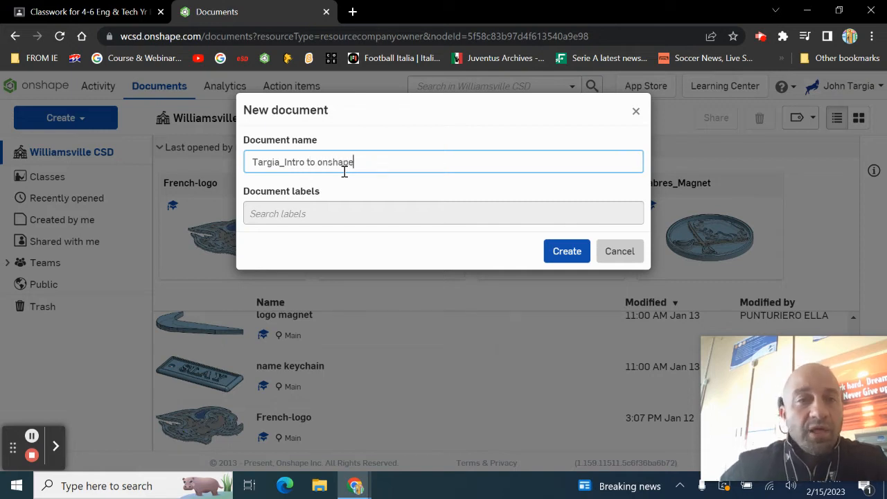
{"action": "left_click", "coordinate": [572, 254]}
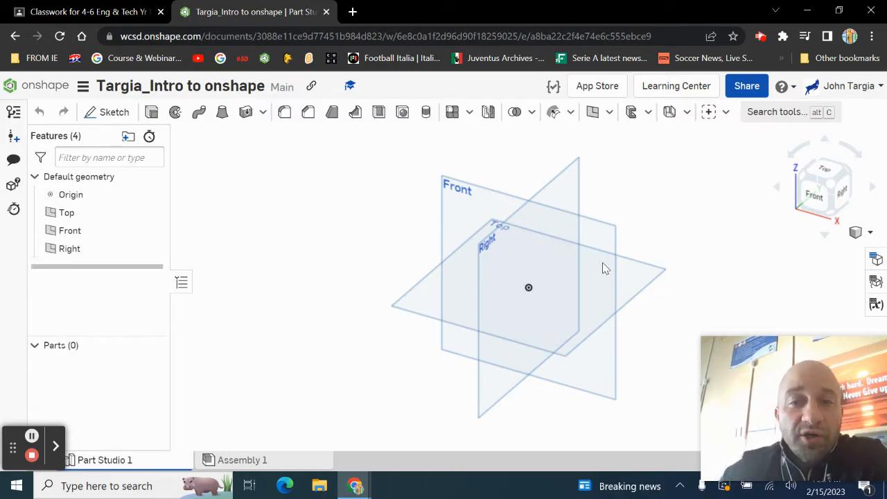
Start a new sketch on the Top plane
{"action": "left_click_drag", "start_coordinate": [726, 346], "coordinate": [757, 368]}
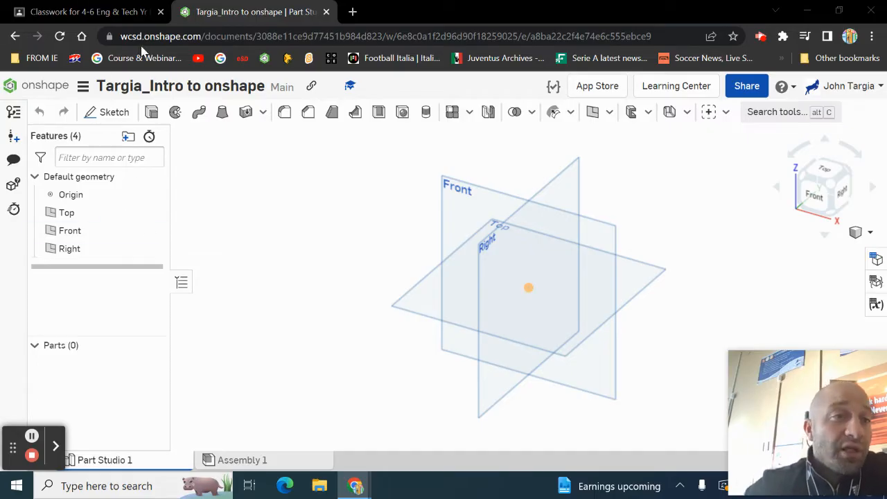
{"action": "left_click", "coordinate": [113, 113]}
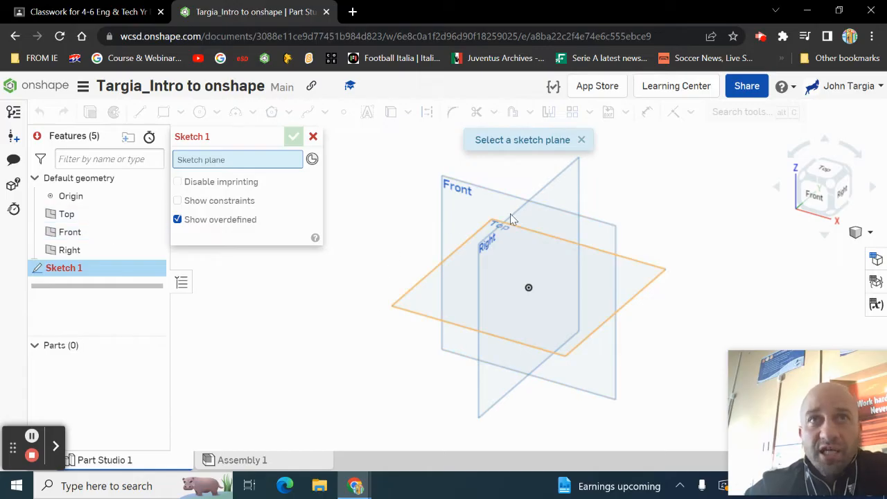
{"action": "left_click", "coordinate": [428, 296]}
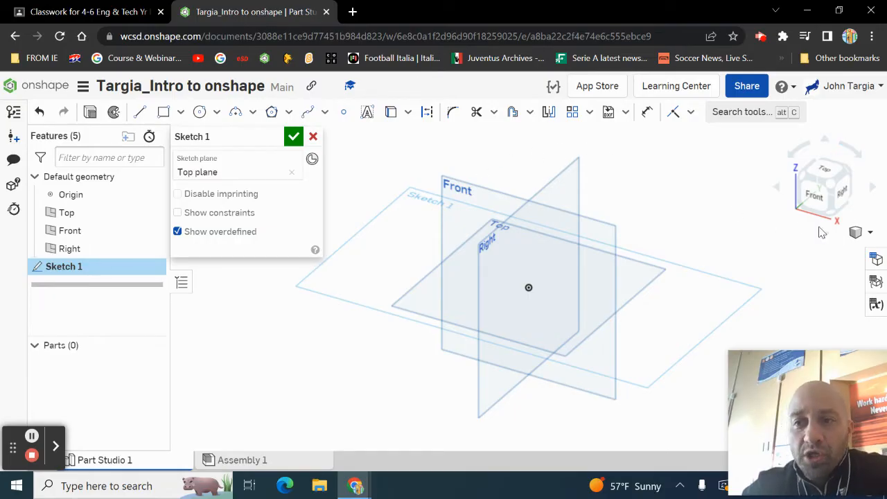
{"action": "left_click", "coordinate": [829, 173]}
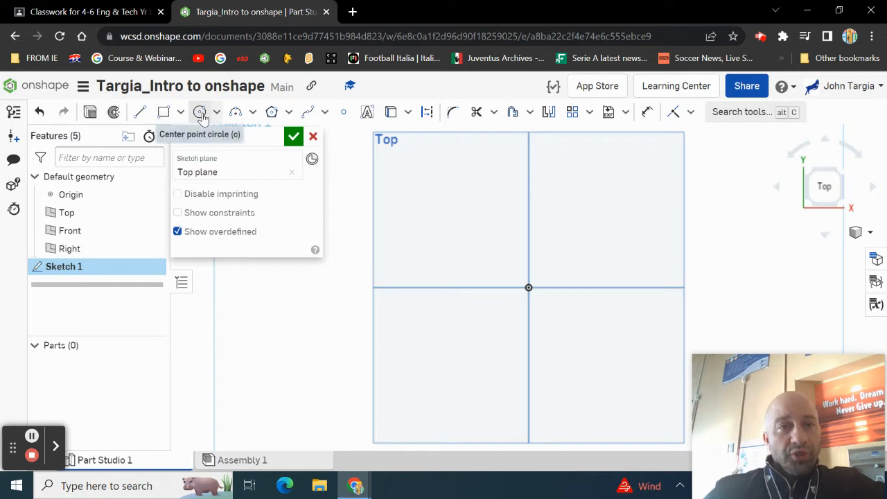
Draw a horizontal line from the origin toward positive X and set its length to 3
{"action": "left_click", "coordinate": [140, 113]}
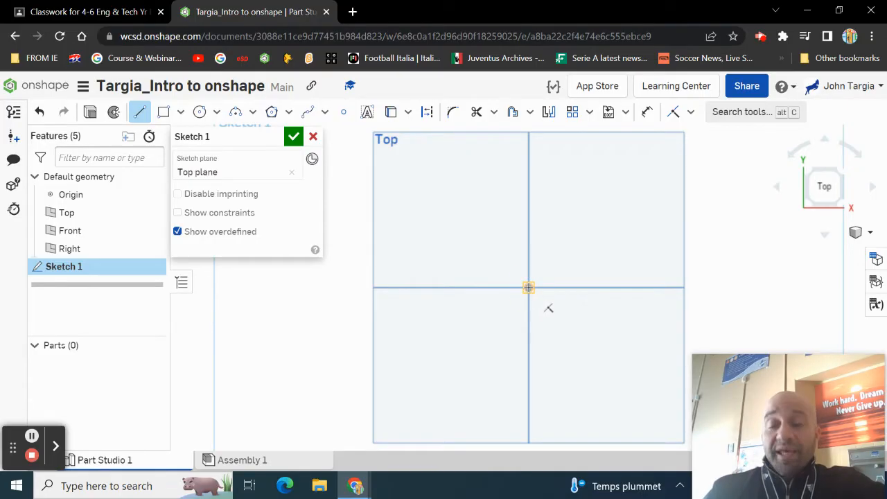
{"action": "left_click", "coordinate": [529, 287]}
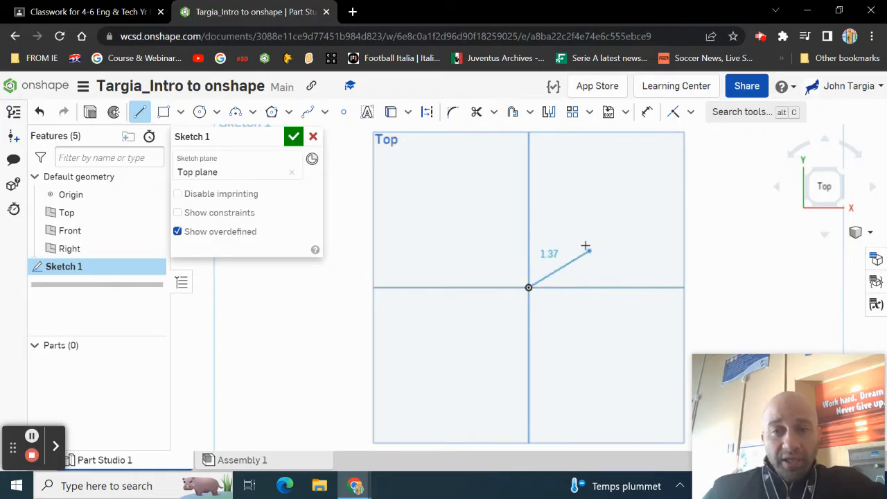
{"action": "left_click", "coordinate": [451, 256]}
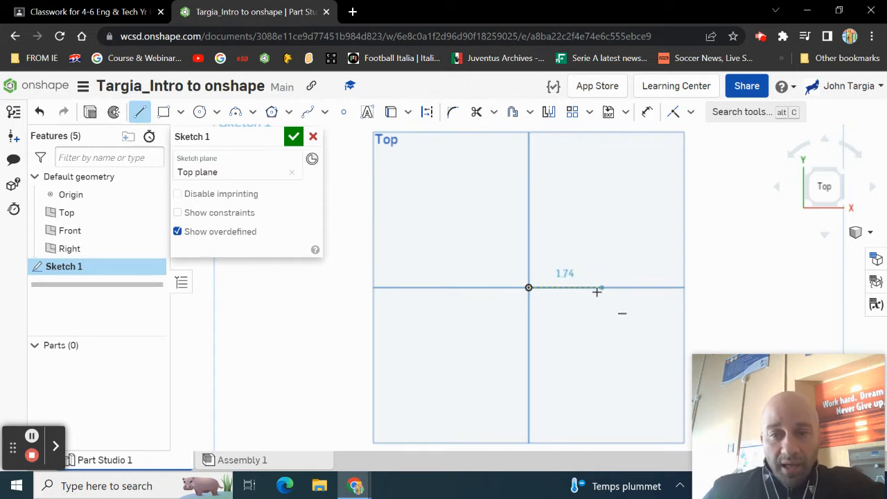
{"action": "left_click", "coordinate": [635, 288]}
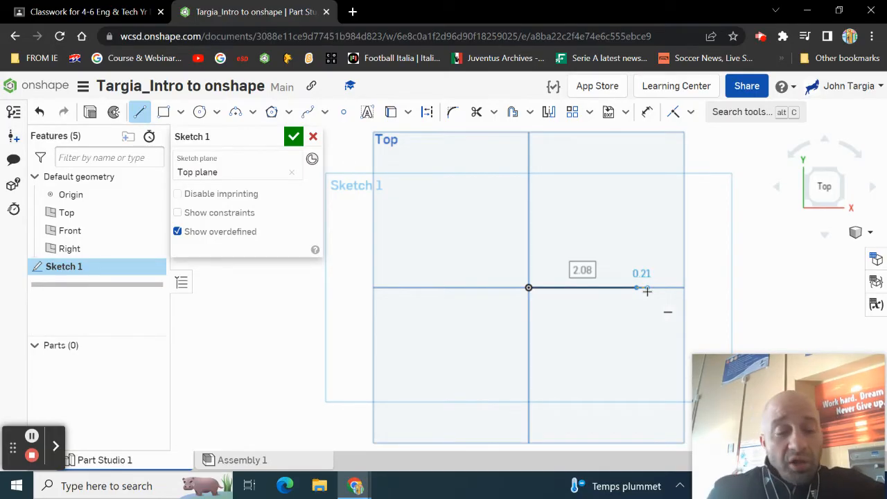
{"action": "type", "text": "3"}
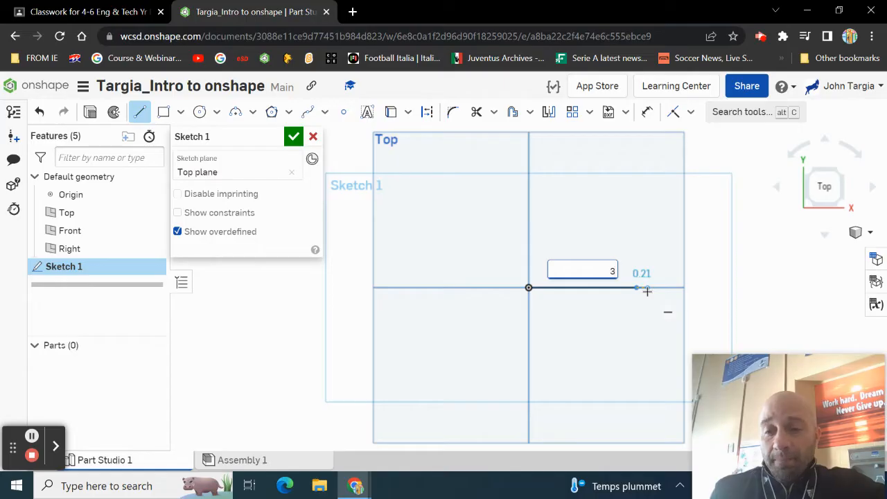
{"action": "key", "text": "Return"}
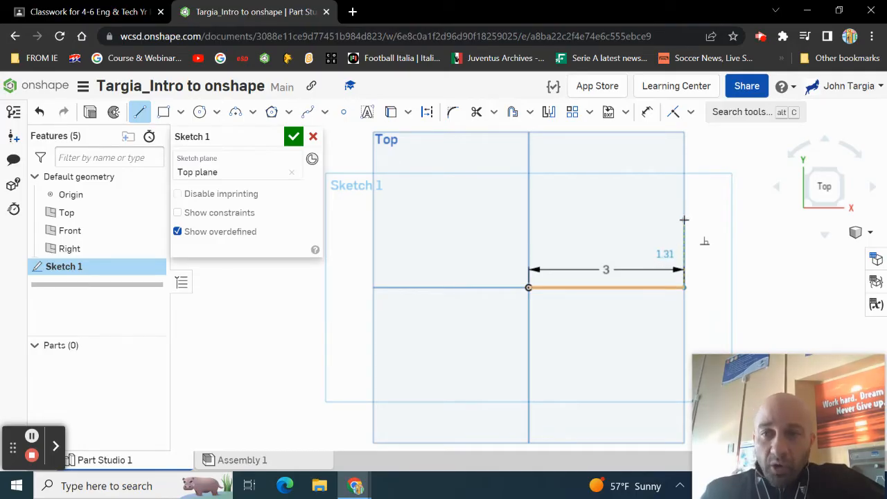
Draw a perpendicular line of length 2 up from the base line's free end, and a horizontal line about 1.5 long back toward the origin's side
{"action": "left_click", "coordinate": [684, 219]}
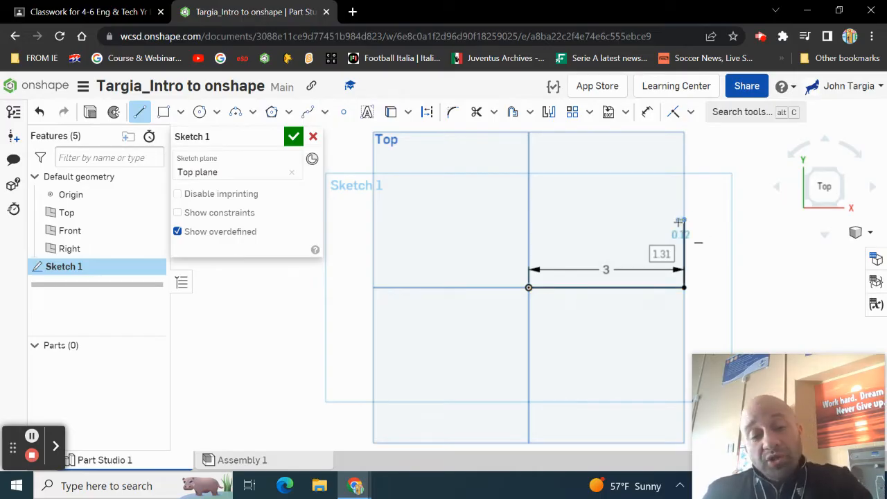
{"action": "type", "text": "2"}
{"action": "key", "text": "Return"}
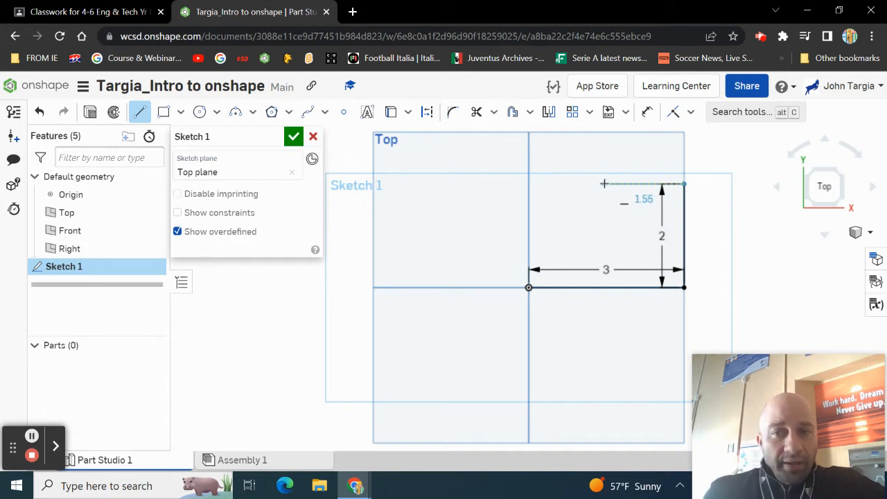
{"action": "left_click", "coordinate": [608, 183]}
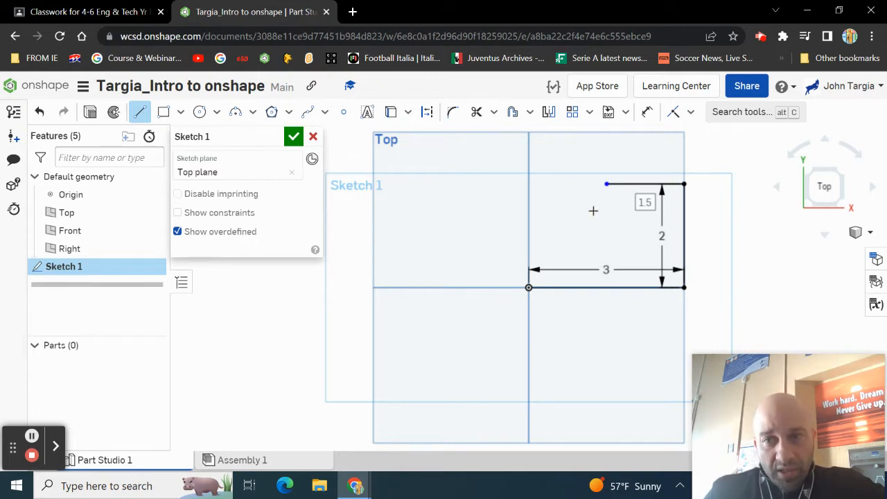
Examine the corners and open endpoint of the sketched profile up close and from farther away
{"action": "scroll", "coordinate": [593, 210], "scroll_direction": "up", "scroll_amount": 3}
{"action": "scroll", "coordinate": [617, 201], "scroll_direction": "up", "scroll_amount": 5}
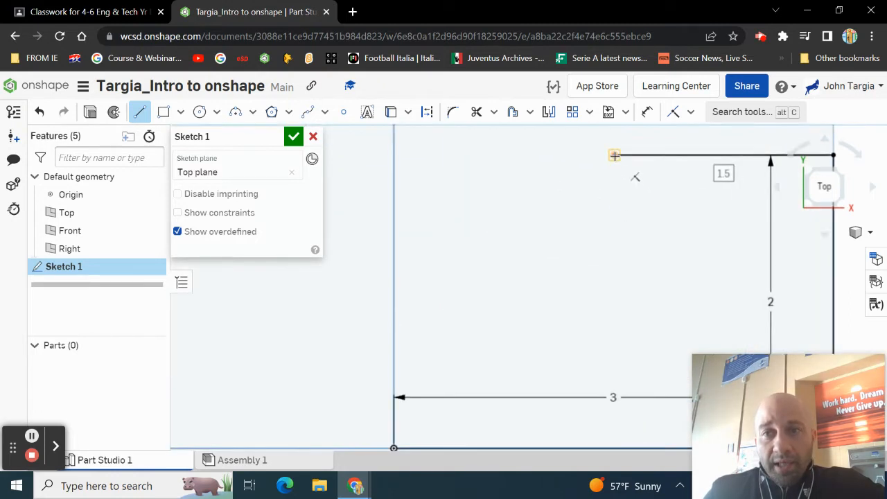
{"action": "scroll", "coordinate": [616, 157], "scroll_direction": "down", "scroll_amount": 5}
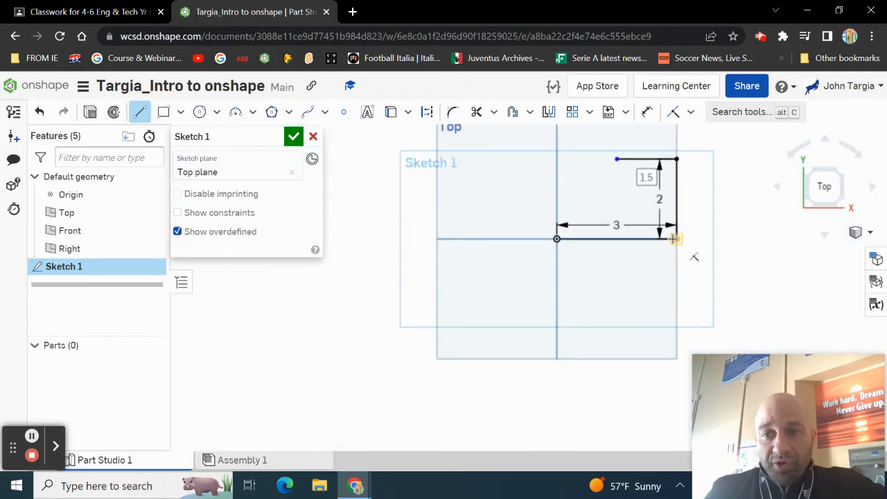
{"action": "scroll", "coordinate": [671, 239], "scroll_direction": "up", "scroll_amount": 5}
{"action": "scroll", "coordinate": [672, 239], "scroll_direction": "down", "scroll_amount": 4}
{"action": "scroll", "coordinate": [677, 238], "scroll_direction": "up", "scroll_amount": 4}
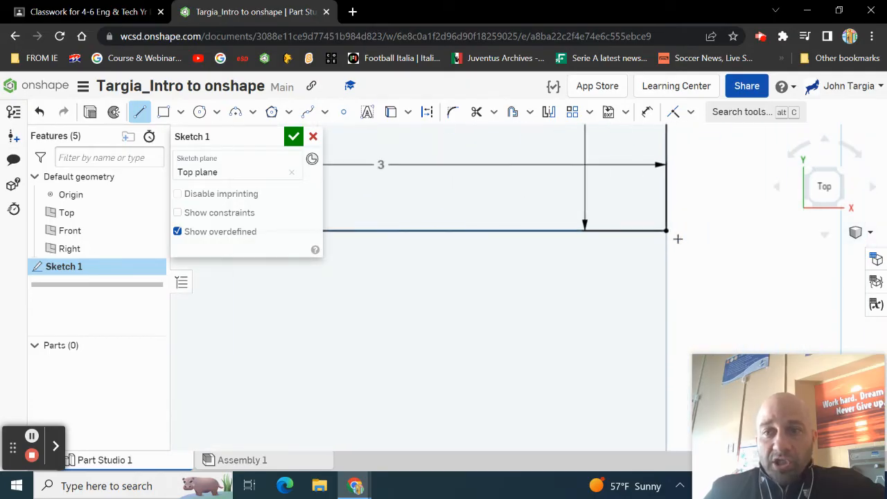
{"action": "scroll", "coordinate": [624, 232], "scroll_direction": "down", "scroll_amount": 2}
{"action": "scroll", "coordinate": [467, 218], "scroll_direction": "down", "scroll_amount": 2}
{"action": "scroll", "coordinate": [493, 222], "scroll_direction": "up", "scroll_amount": 6}
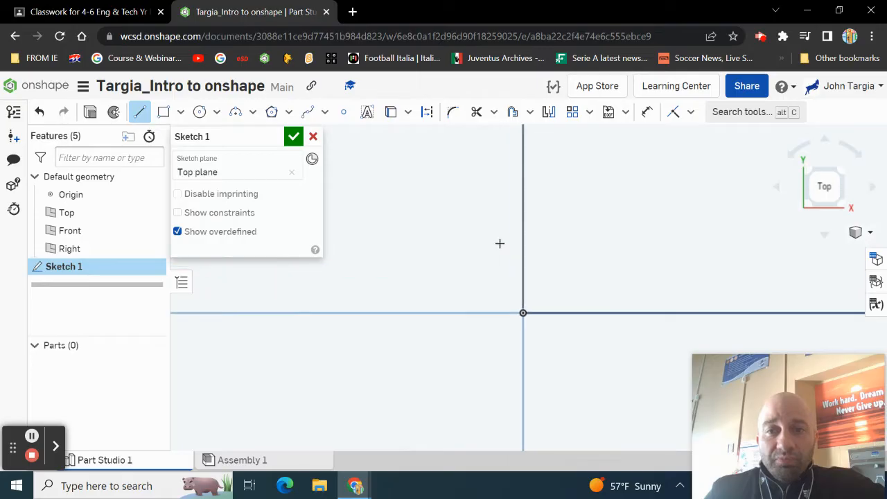
{"action": "scroll", "coordinate": [530, 239], "scroll_direction": "down", "scroll_amount": 3}
{"action": "scroll", "coordinate": [569, 233], "scroll_direction": "up", "scroll_amount": 5}
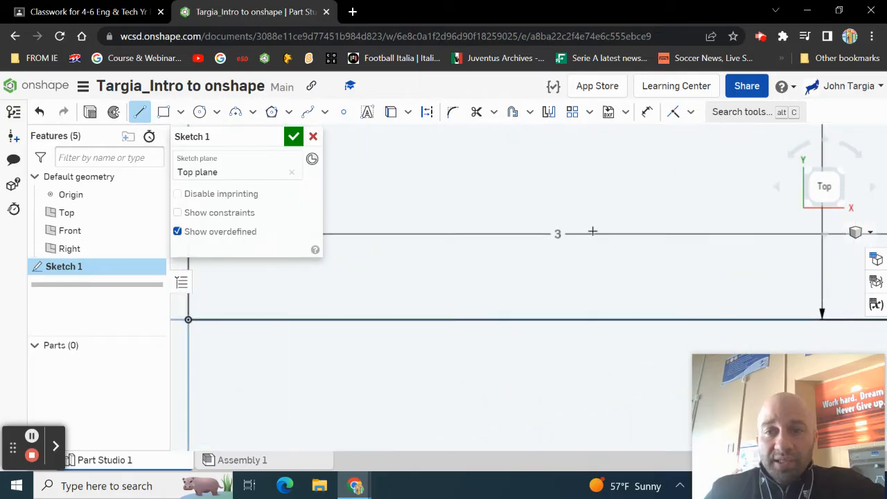
{"action": "scroll", "coordinate": [559, 233], "scroll_direction": "down", "scroll_amount": 4}
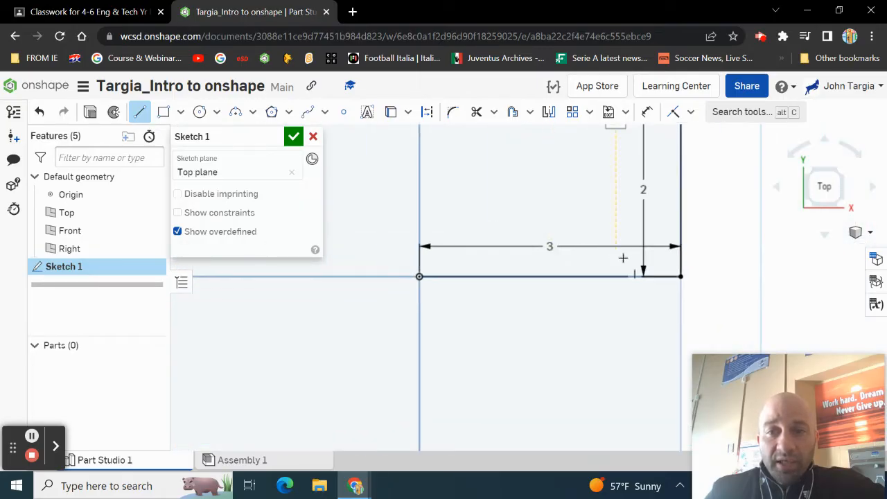
{"action": "scroll", "coordinate": [651, 267], "scroll_direction": "up", "scroll_amount": 2}
{"action": "scroll", "coordinate": [686, 282], "scroll_direction": "up", "scroll_amount": 2}
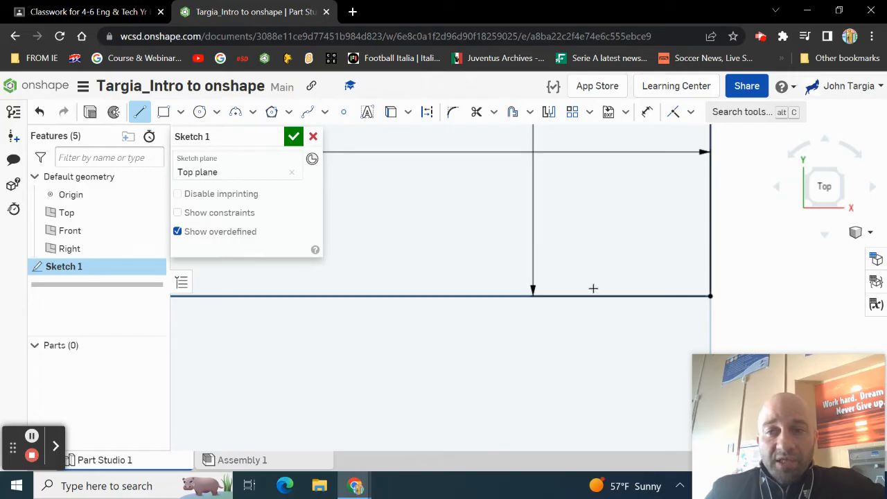
Inspect the open profile's base corner, its end at the origin and the whole shape by zooming and panning around the sketch
{"action": "scroll", "coordinate": [632, 275], "scroll_direction": "down", "scroll_amount": 2}
{"action": "scroll", "coordinate": [632, 275], "scroll_direction": "up", "scroll_amount": 2}
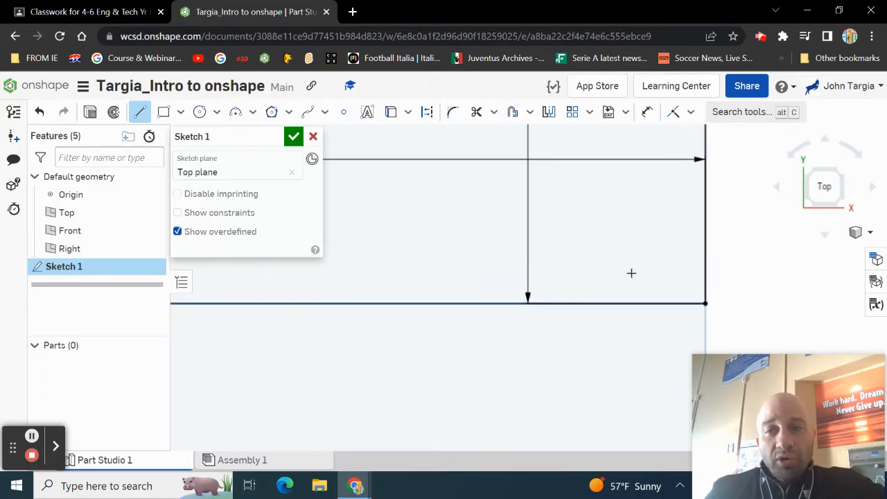
{"action": "scroll", "coordinate": [631, 274], "scroll_direction": "down", "scroll_amount": 2}
{"action": "scroll", "coordinate": [614, 262], "scroll_direction": "up", "scroll_amount": 3}
{"action": "scroll", "coordinate": [615, 261], "scroll_direction": "down", "scroll_amount": 3}
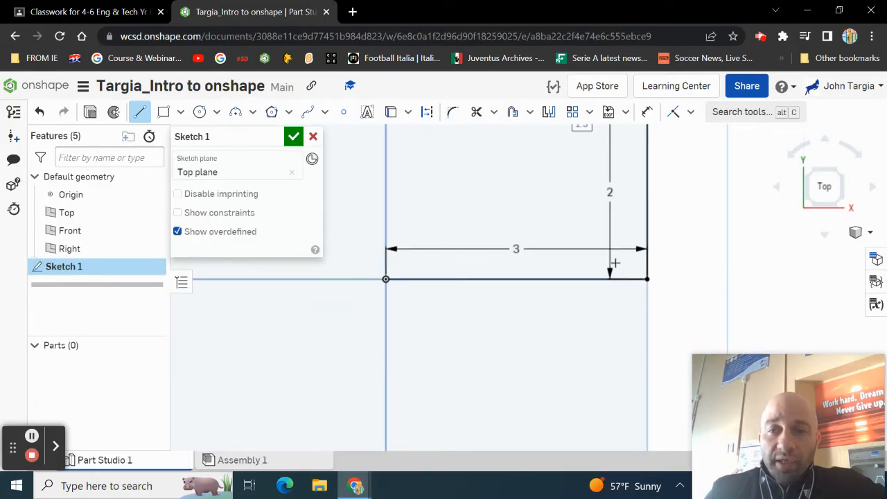
{"action": "scroll", "coordinate": [615, 263], "scroll_direction": "up", "scroll_amount": 1}
{"action": "scroll", "coordinate": [616, 263], "scroll_direction": "down", "scroll_amount": 5}
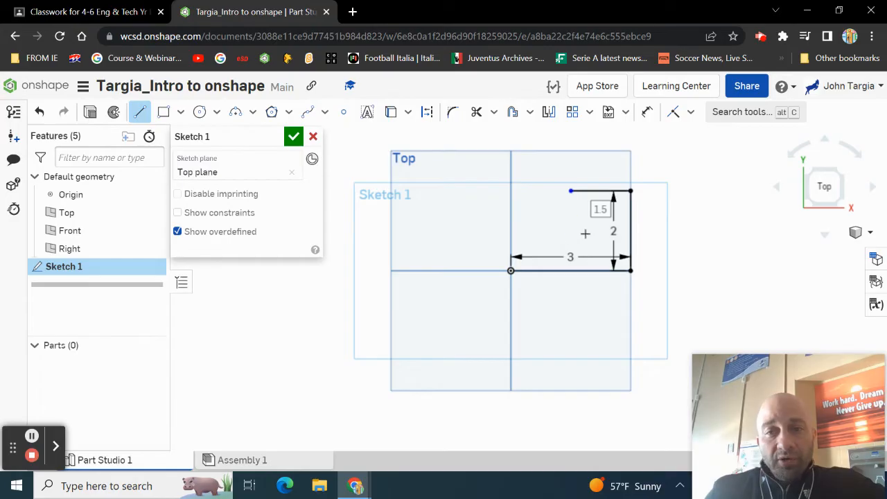
{"action": "left_click", "coordinate": [650, 237]}
{"action": "mouse_move", "coordinate": [650, 237]}
{"action": "middle_mouse_down"}
{"action": "mouse_move", "coordinate": [479, 244]}
{"action": "mouse_move", "coordinate": [661, 252]}
{"action": "mouse_move", "coordinate": [620, 349]}
{"action": "mouse_move", "coordinate": [616, 229]}
{"action": "mouse_move", "coordinate": [640, 281]}
{"action": "mouse_move", "coordinate": [608, 242]}
{"action": "mouse_move", "coordinate": [667, 252]}
{"action": "mouse_move", "coordinate": [618, 253]}
{"action": "mouse_move", "coordinate": [633, 226]}
{"action": "mouse_move", "coordinate": [802, 240]}
{"action": "mouse_move", "coordinate": [672, 229]}
{"action": "mouse_move", "coordinate": [612, 309]}
{"action": "mouse_move", "coordinate": [592, 205]}
{"action": "mouse_move", "coordinate": [733, 246]}
{"action": "middle_mouse_up"}
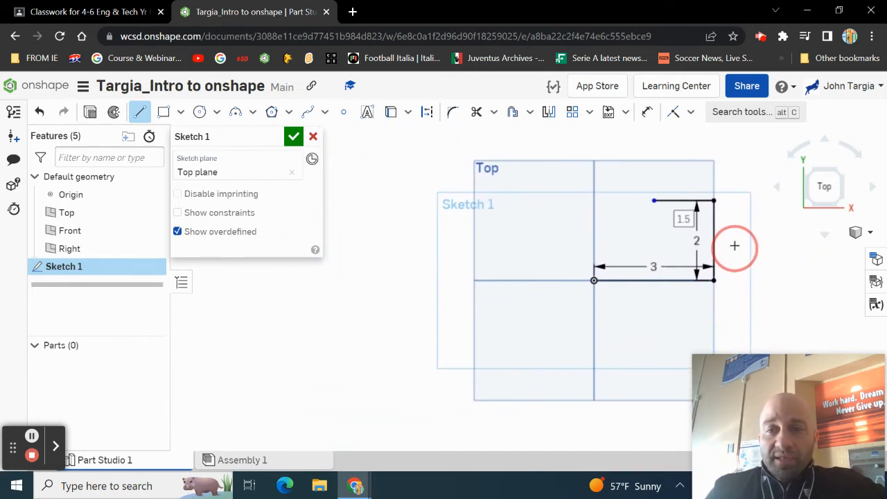
{"action": "scroll", "coordinate": [656, 247], "scroll_direction": "up", "scroll_amount": 6}
{"action": "mouse_move", "coordinate": [645, 235]}
{"action": "middle_mouse_down"}
{"action": "mouse_move", "coordinate": [658, 339]}
{"action": "mouse_move", "coordinate": [540, 413]}
{"action": "mouse_move", "coordinate": [553, 407]}
{"action": "middle_mouse_up"}
{"action": "mouse_move", "coordinate": [468, 341]}
{"action": "middle_mouse_down"}
{"action": "mouse_move", "coordinate": [489, 340]}
{"action": "mouse_move", "coordinate": [545, 140]}
{"action": "middle_mouse_up"}
{"action": "middle_click_drag", "start_coordinate": [434, 257], "coordinate": [642, 253]}
{"action": "scroll", "coordinate": [515, 267], "scroll_direction": "up", "scroll_amount": 3}
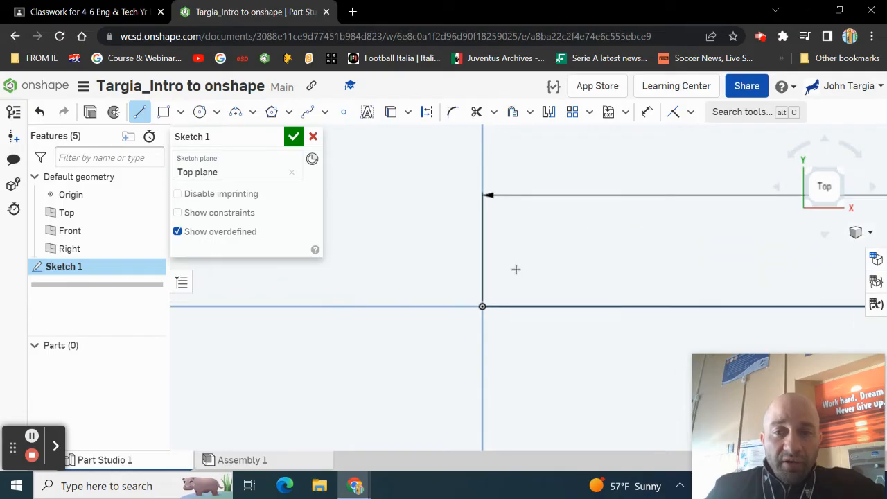
{"action": "scroll", "coordinate": [511, 267], "scroll_direction": "down", "scroll_amount": 4}
{"action": "scroll", "coordinate": [568, 238], "scroll_direction": "down", "scroll_amount": 3}
{"action": "middle_click_drag", "start_coordinate": [624, 206], "coordinate": [562, 234]}
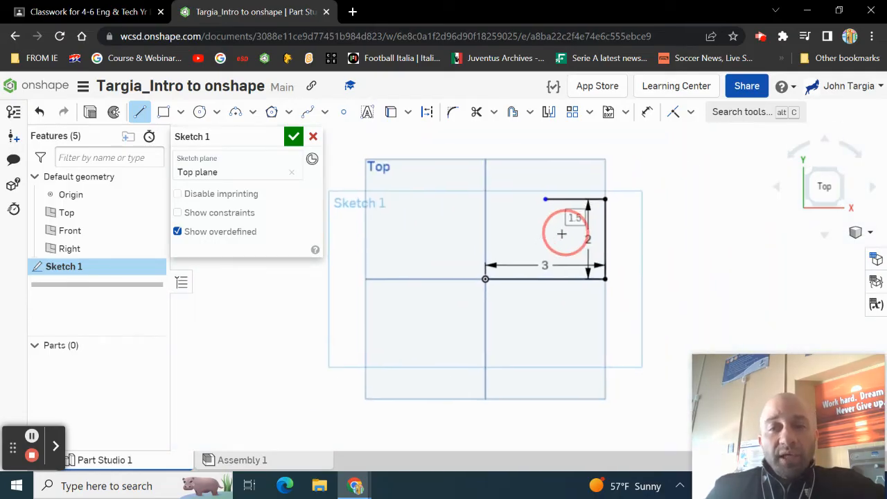
{"action": "scroll", "coordinate": [568, 214], "scroll_direction": "up", "scroll_amount": 3}
{"action": "scroll", "coordinate": [582, 237], "scroll_direction": "down", "scroll_amount": 3}
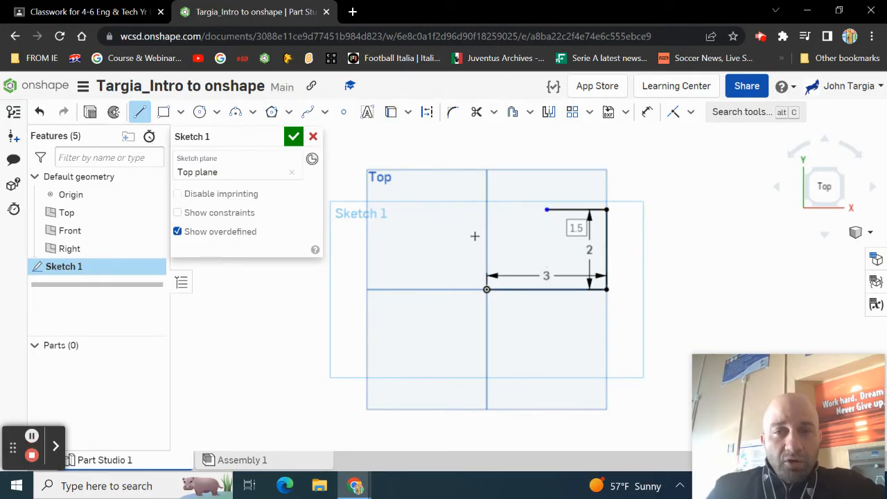
Draw a corner rectangle in the quadrant up and to the left of the origin, 2 wide and 3 high
{"action": "middle_click_drag", "start_coordinate": [420, 237], "coordinate": [511, 262]}
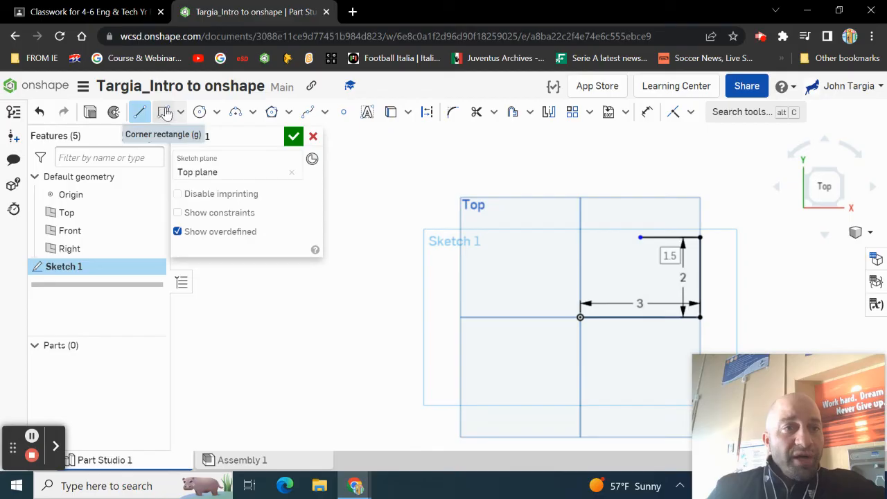
{"action": "left_click", "coordinate": [165, 113]}
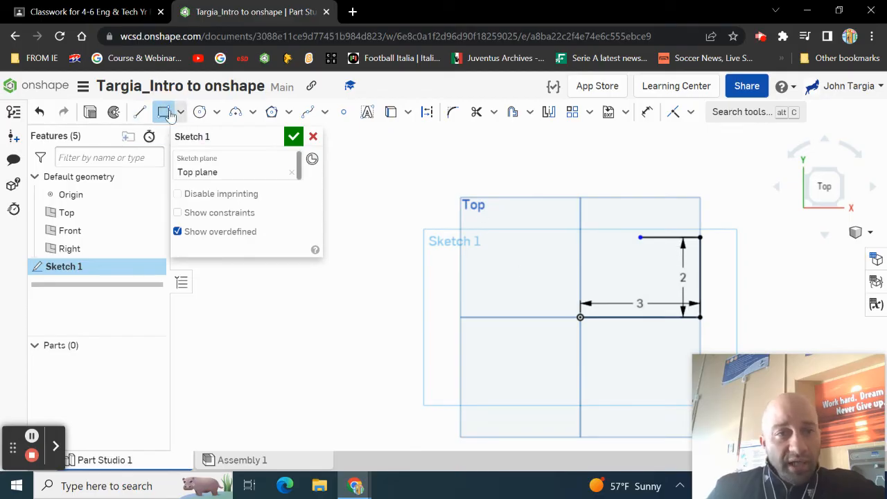
{"action": "mouse_move", "coordinate": [513, 296]}
{"action": "middle_mouse_down"}
{"action": "mouse_move", "coordinate": [414, 275]}
{"action": "mouse_move", "coordinate": [455, 282]}
{"action": "middle_mouse_up"}
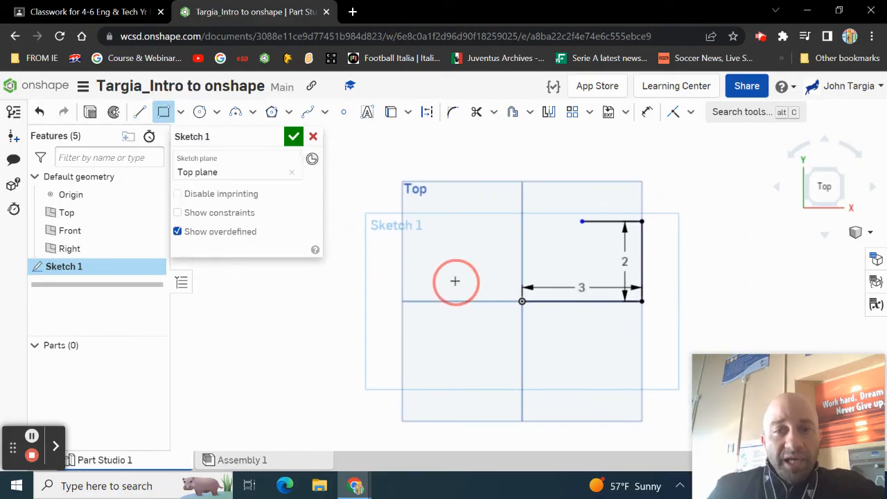
{"action": "left_click", "coordinate": [424, 261]}
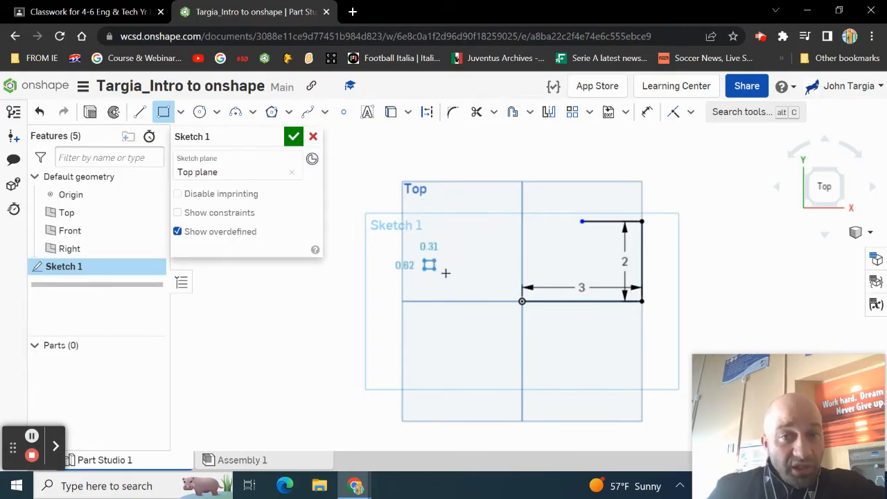
{"action": "left_click", "coordinate": [497, 207]}
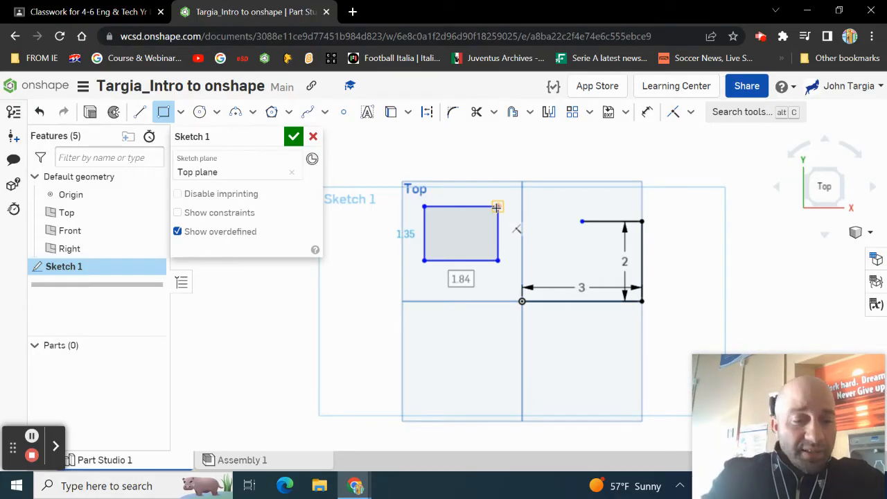
{"action": "type", "text": "2"}
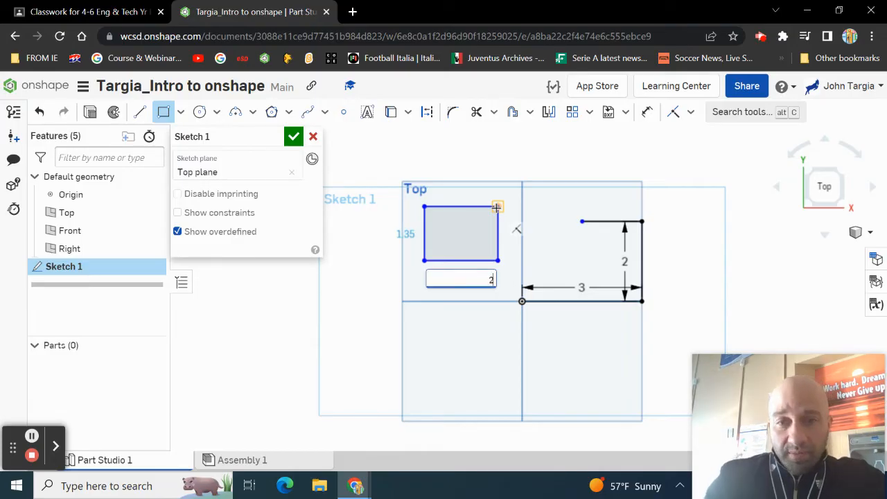
{"action": "key", "text": "Tab"}
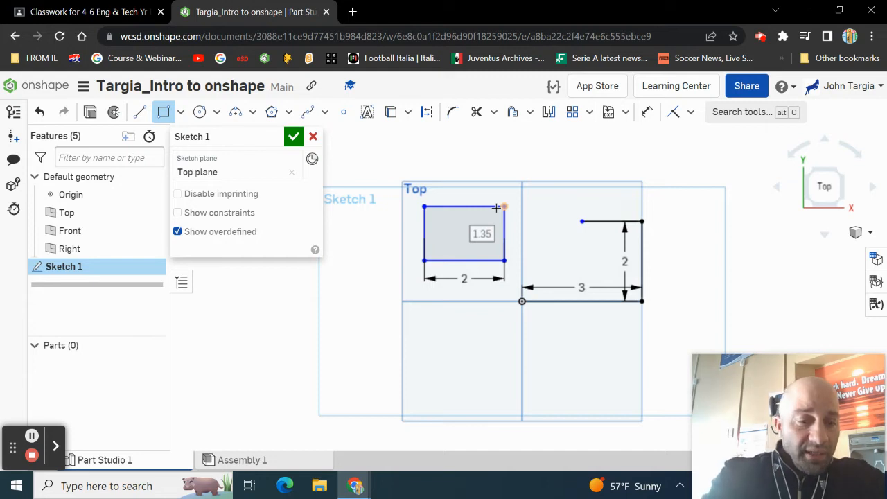
{"action": "type", "text": "3"}
{"action": "key", "text": "Return"}
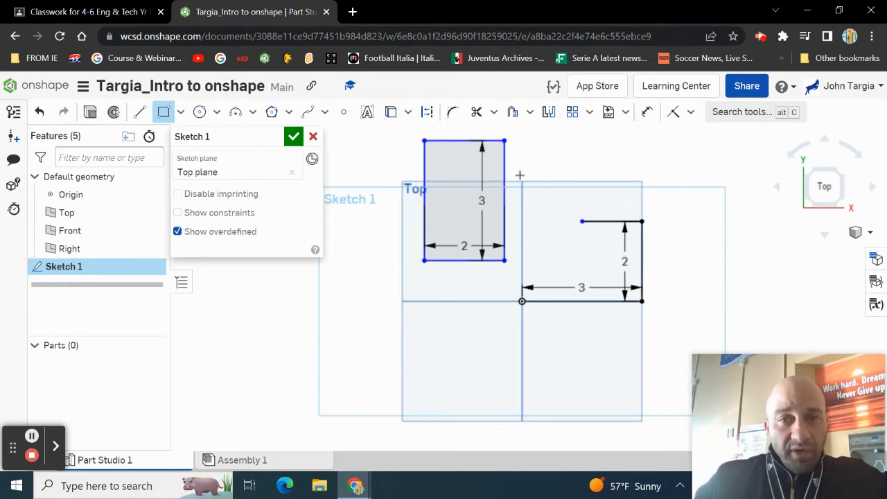
{"action": "left_click", "coordinate": [32, 437]}
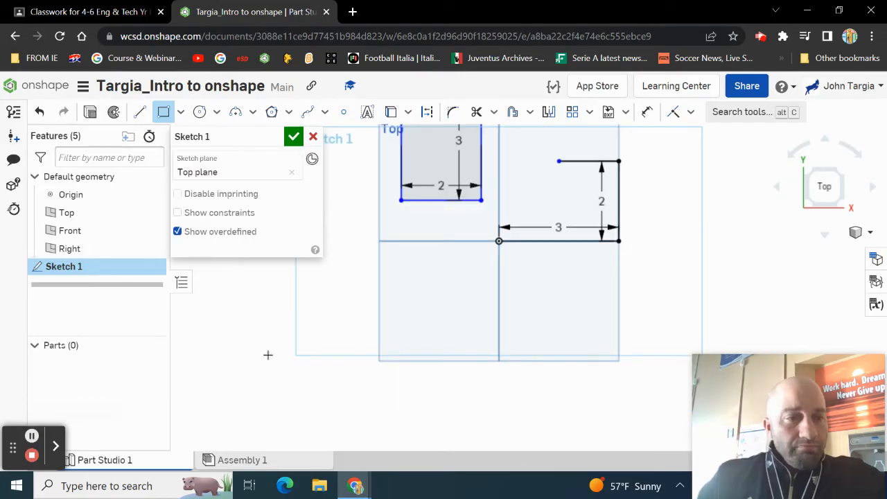
Draw a centre-point circle below the rectangle, in the quadrant down and to the left of the origin, with a diameter of 2
{"action": "left_click", "coordinate": [201, 114]}
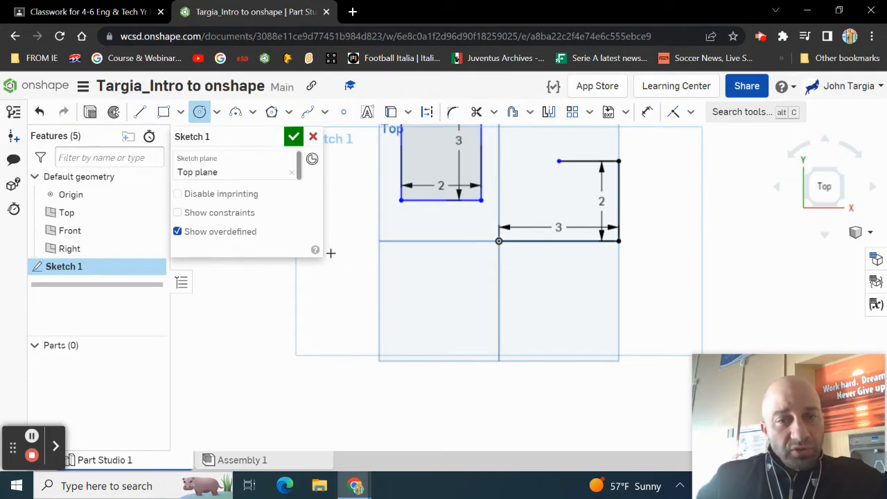
{"action": "left_click", "coordinate": [433, 299]}
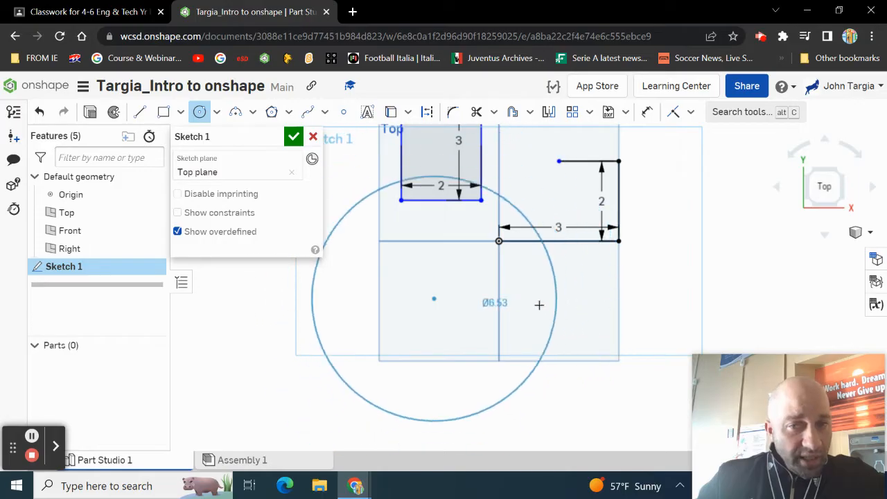
{"action": "left_click", "coordinate": [504, 302]}
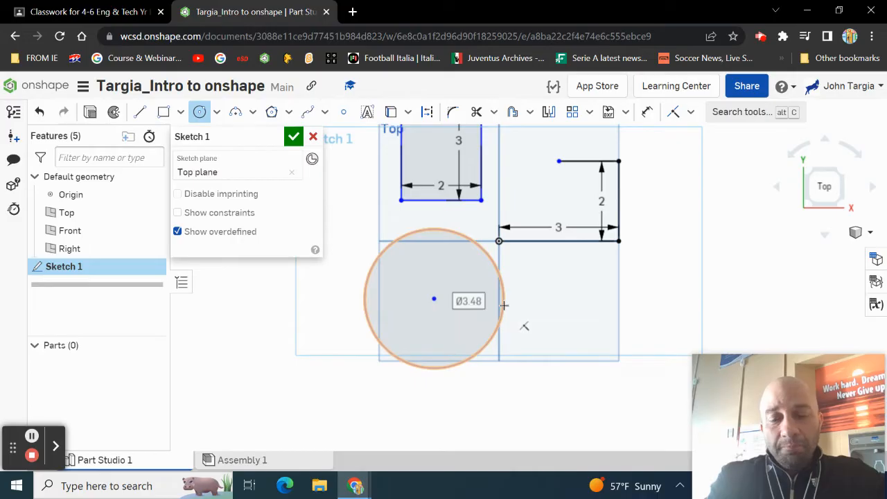
{"action": "type", "text": "2"}
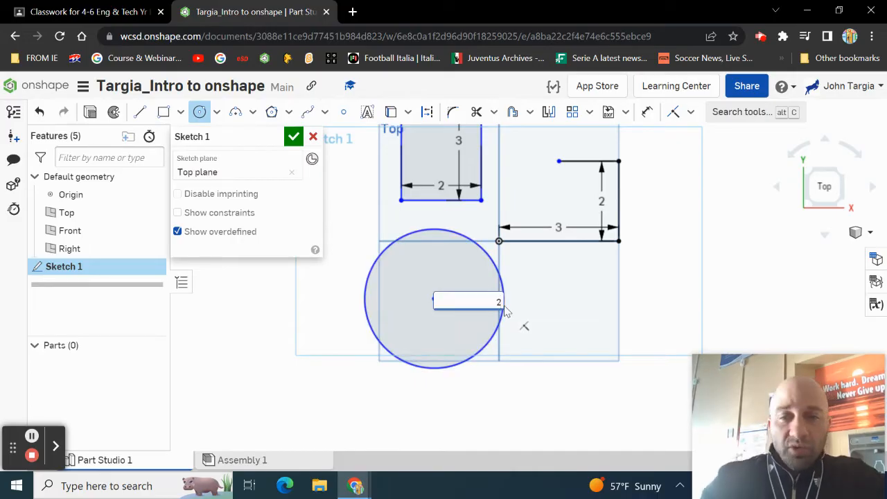
{"action": "key", "text": "Return"}
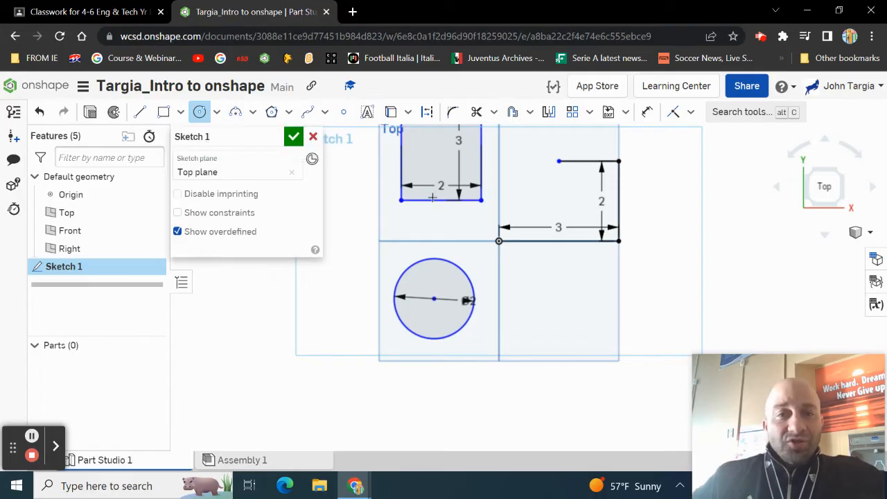
Draw a line of length 1 along the rectangle's top edge, starting from its upper-left corner, and end the Line command
{"action": "scroll", "coordinate": [406, 156], "scroll_direction": "up", "scroll_amount": 2}
{"action": "scroll", "coordinate": [405, 157], "scroll_direction": "down", "scroll_amount": 2}
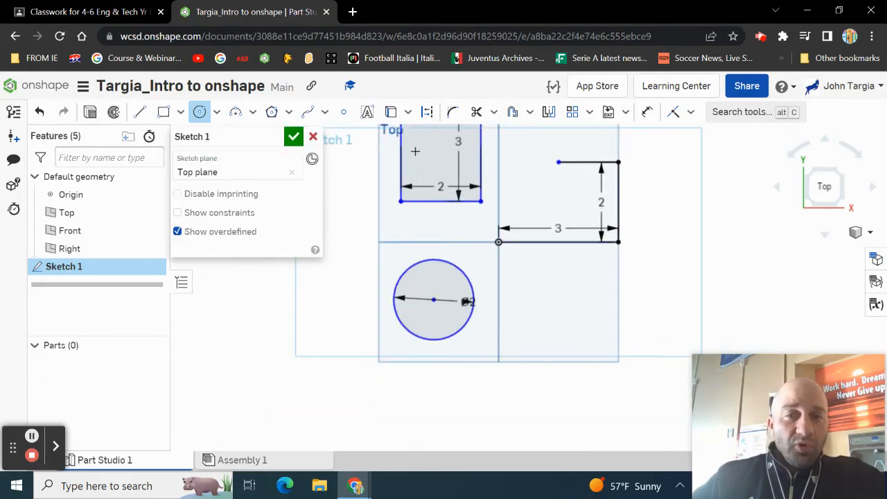
{"action": "mouse_move", "coordinate": [417, 151]}
{"action": "middle_mouse_down"}
{"action": "mouse_move", "coordinate": [454, 213]}
{"action": "mouse_move", "coordinate": [450, 279]}
{"action": "middle_mouse_up"}
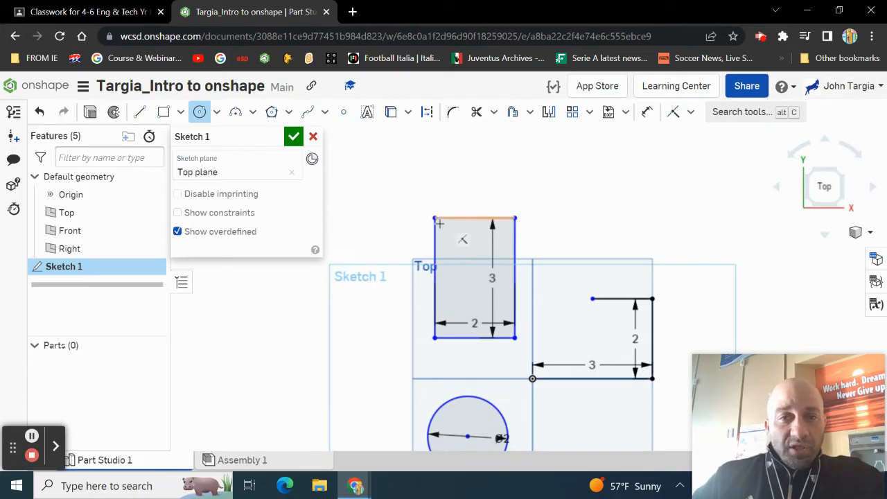
{"action": "scroll", "coordinate": [443, 229], "scroll_direction": "up", "scroll_amount": 7}
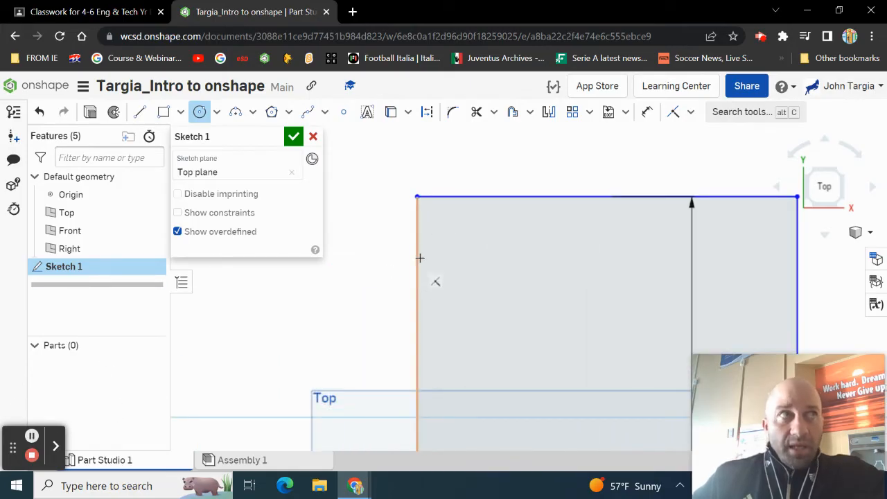
{"action": "left_click", "coordinate": [140, 113]}
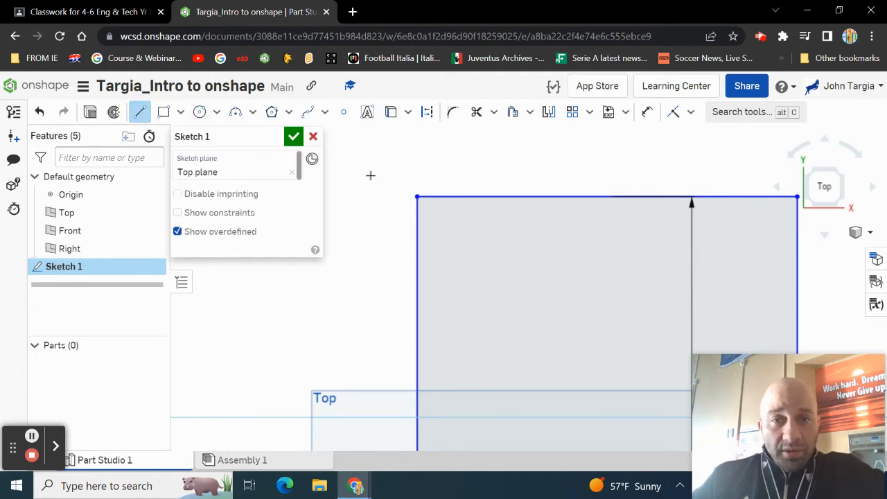
{"action": "left_click", "coordinate": [417, 198]}
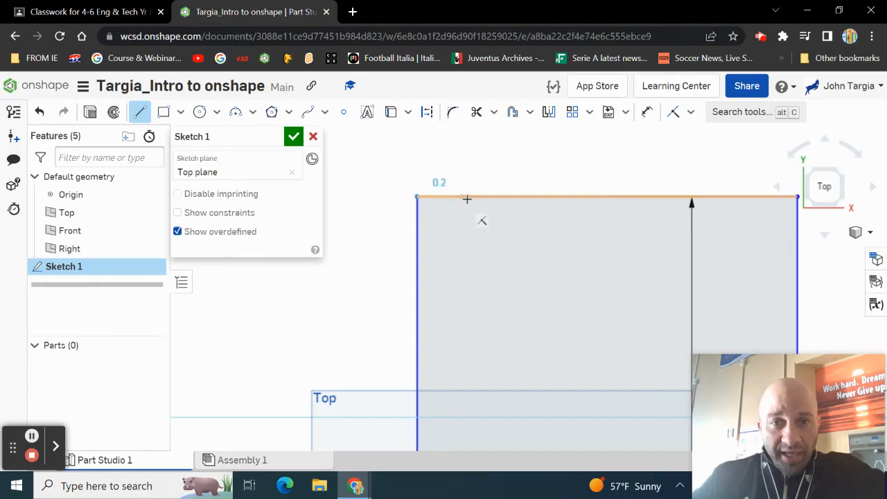
{"action": "left_click", "coordinate": [555, 198]}
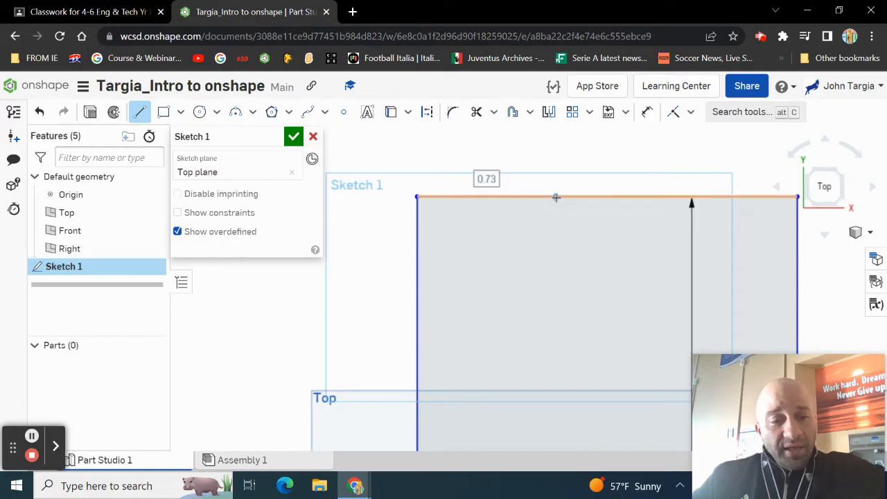
{"action": "type", "text": "1"}
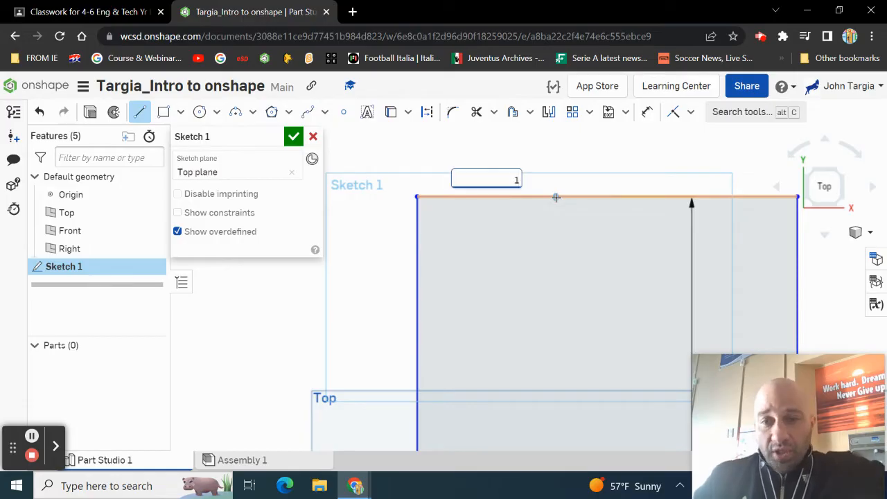
{"action": "key", "text": "Return"}
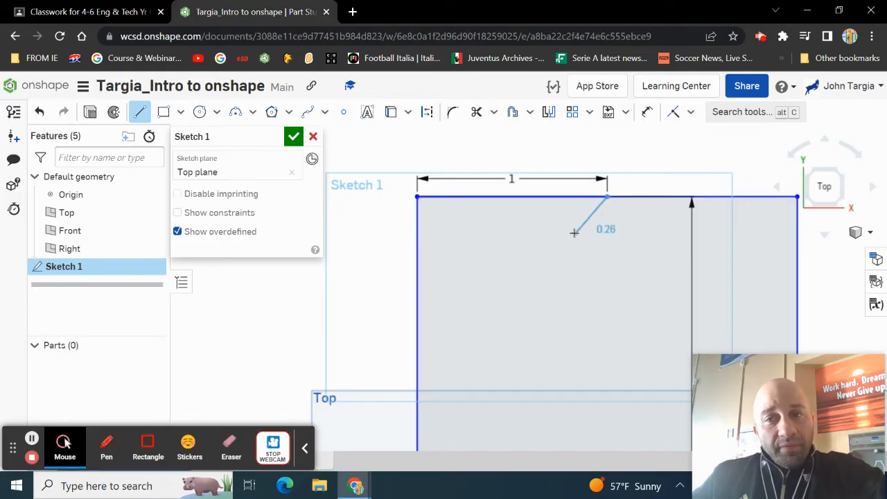
{"action": "left_click", "coordinate": [138, 112]}
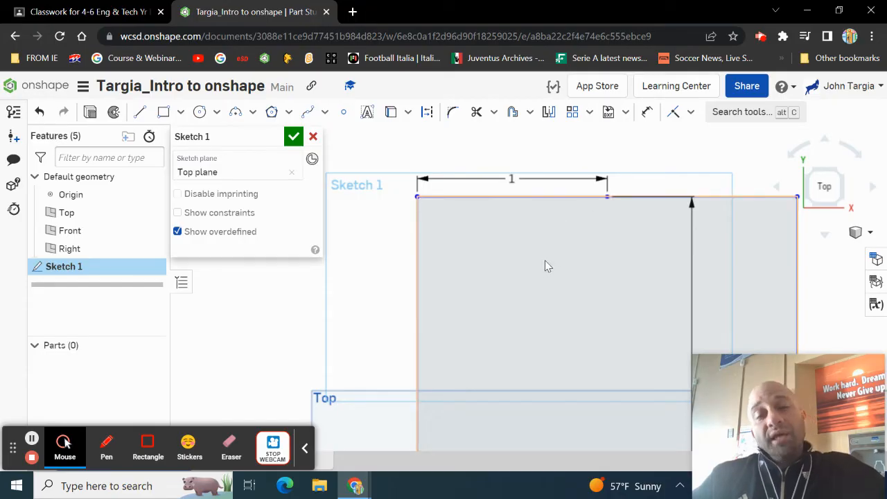
{"action": "left_click", "coordinate": [461, 212]}
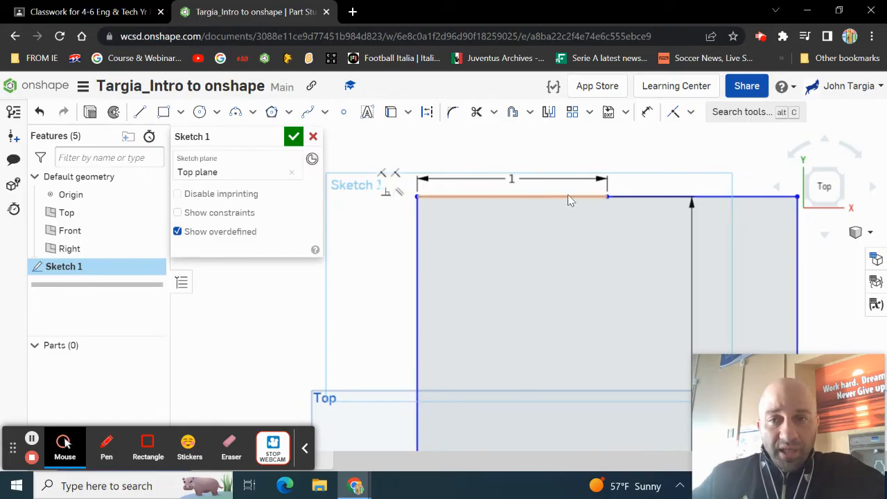
Draw a line of length 1 down the rectangle's left edge from its upper-left corner and end the Line command
{"action": "left_click", "coordinate": [141, 113]}
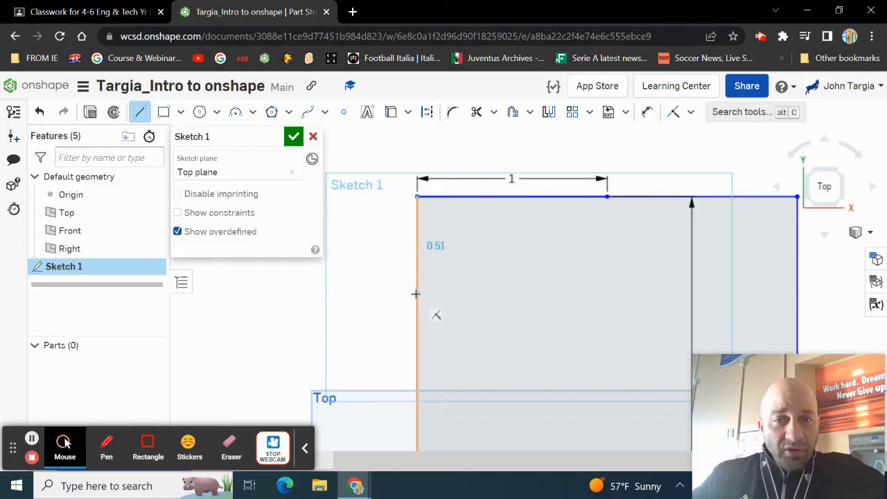
{"action": "type", "text": "1"}
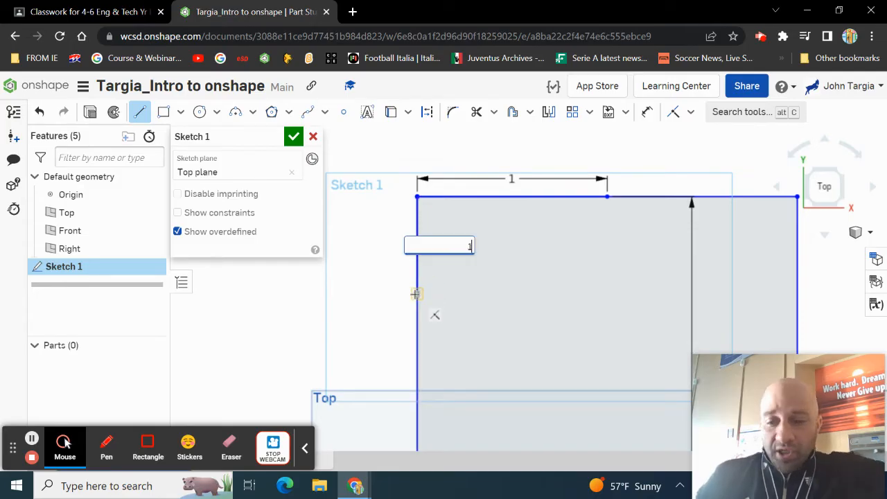
{"action": "key", "text": "Return"}
{"action": "scroll", "coordinate": [416, 293], "scroll_direction": "down", "scroll_amount": 4}
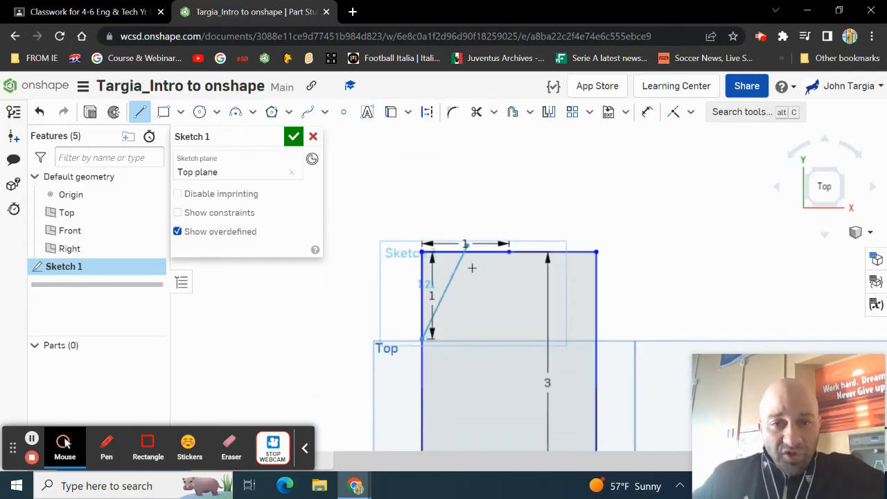
{"action": "left_click", "coordinate": [141, 113]}
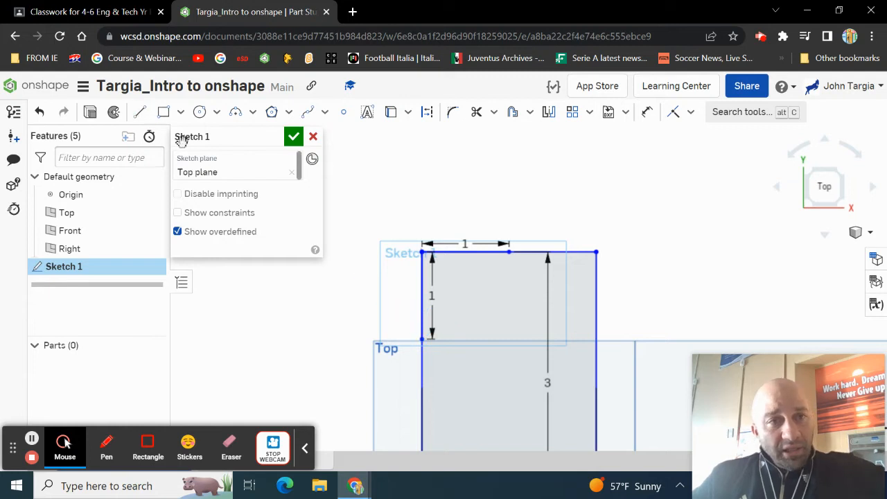
Draw a 3 point arc across the rectangle's upper-left corner, from the left line's lower end to the top line's right end, with radius 1
{"action": "scroll", "coordinate": [472, 307], "scroll_direction": "up", "scroll_amount": 4}
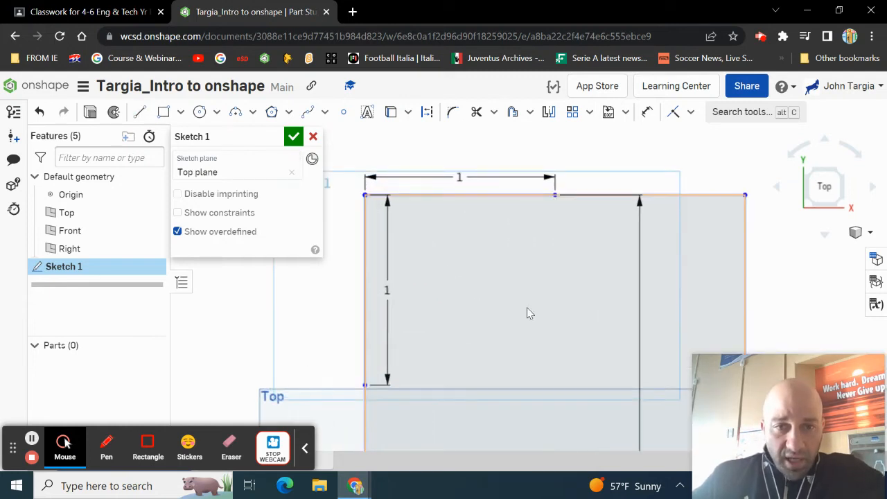
{"action": "left_click", "coordinate": [235, 111]}
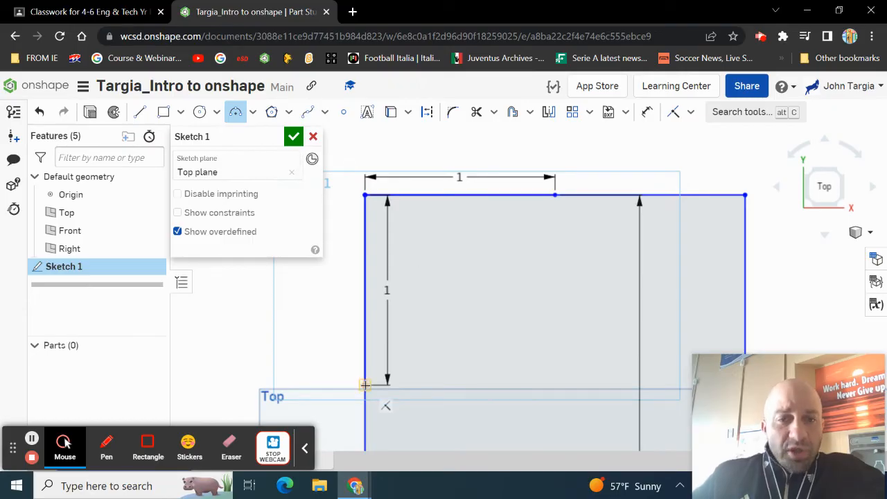
{"action": "left_click", "coordinate": [365, 385]}
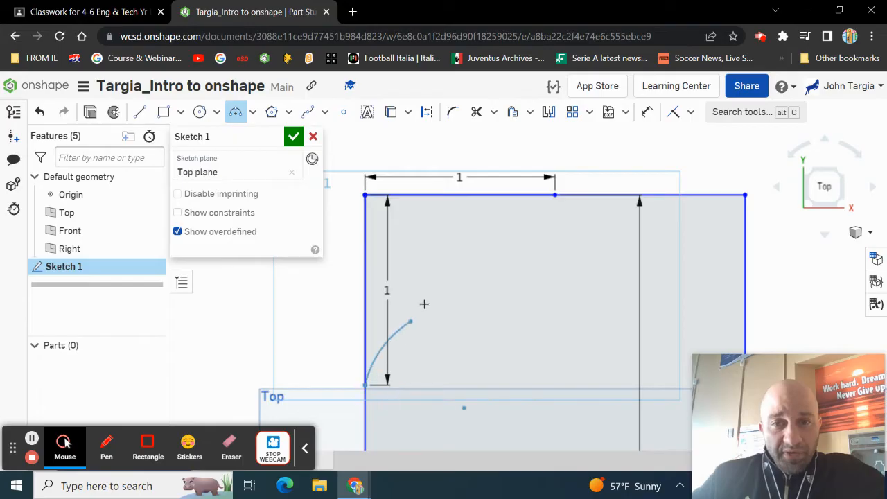
{"action": "left_click", "coordinate": [554, 196]}
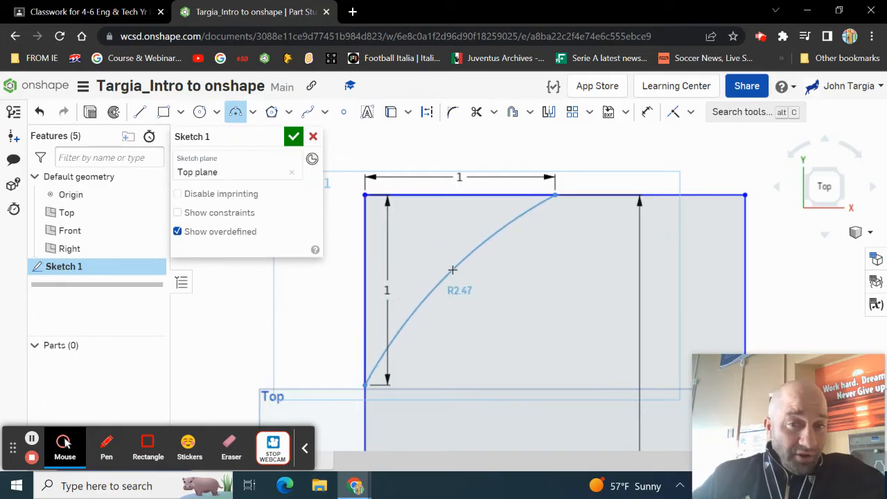
{"action": "left_click", "coordinate": [453, 270]}
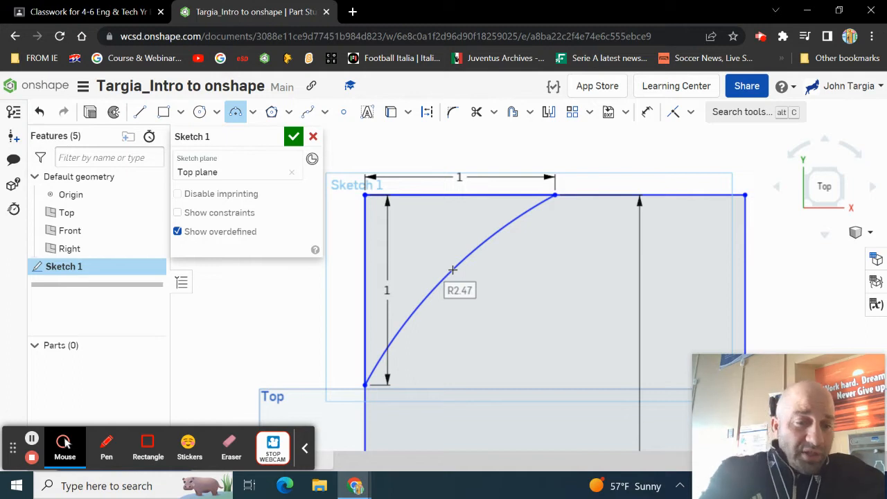
{"action": "type", "text": "1"}
{"action": "key", "text": "Return"}
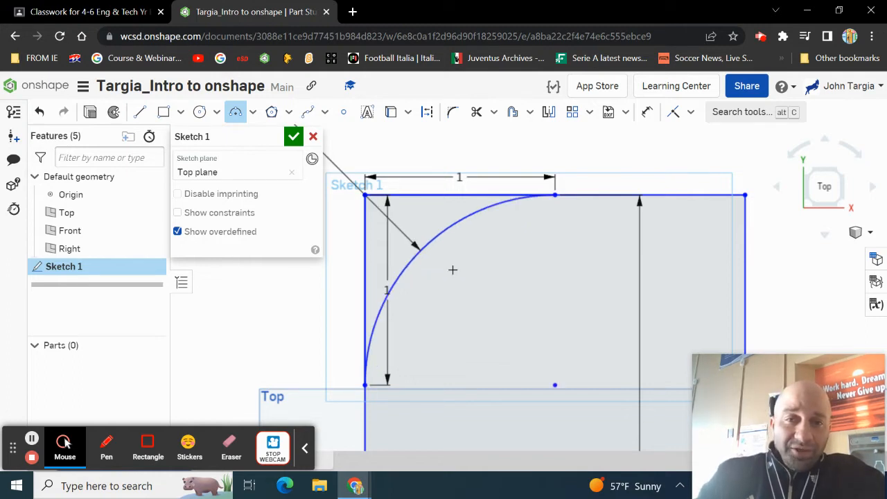
Sketch an open, winding spline in the empty area left of the rectangle, with a hook, a rounded lower bulge and a final arch, and end it
{"action": "mouse_move", "coordinate": [426, 242]}
{"action": "middle_mouse_down"}
{"action": "mouse_move", "coordinate": [517, 298]}
{"action": "mouse_move", "coordinate": [568, 358]}
{"action": "mouse_move", "coordinate": [567, 336]}
{"action": "middle_mouse_up"}
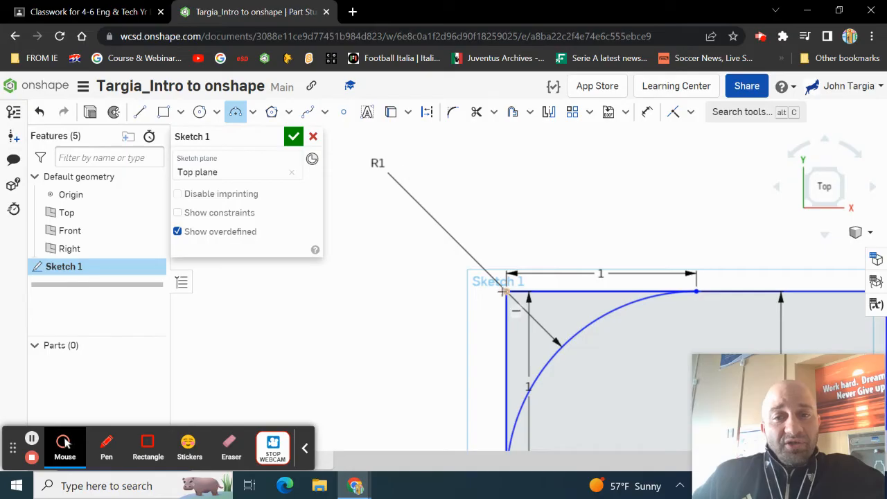
{"action": "scroll", "coordinate": [517, 309], "scroll_direction": "down", "scroll_amount": 3}
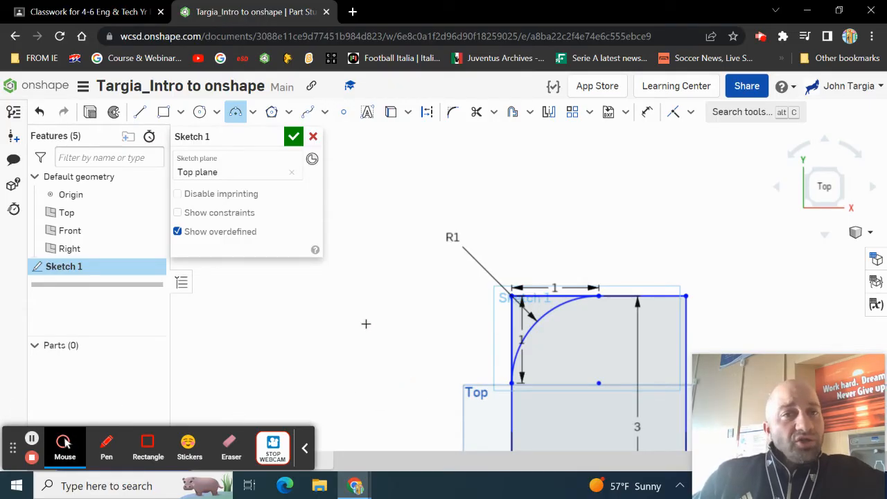
{"action": "left_click", "coordinate": [309, 114]}
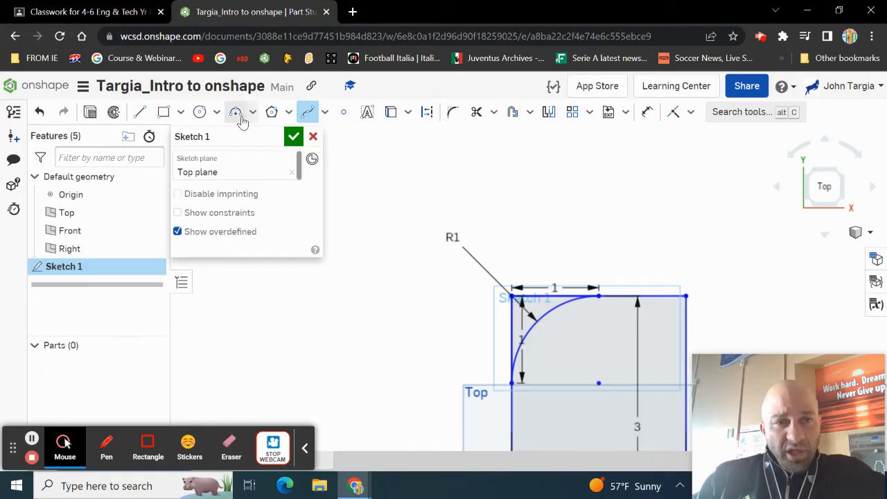
{"action": "mouse_move", "coordinate": [652, 278]}
{"action": "middle_mouse_down"}
{"action": "mouse_move", "coordinate": [624, 270]}
{"action": "mouse_move", "coordinate": [578, 232]}
{"action": "mouse_move", "coordinate": [552, 246]}
{"action": "mouse_move", "coordinate": [588, 256]}
{"action": "middle_mouse_up"}
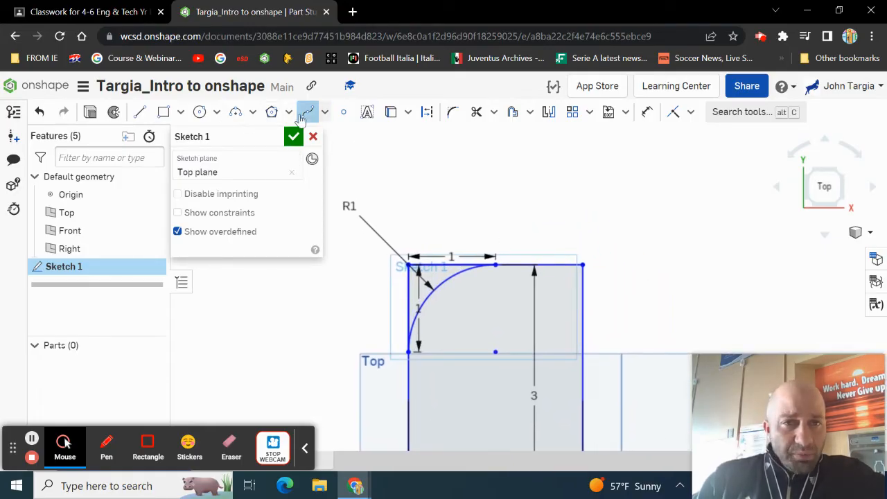
{"action": "middle_click_drag", "start_coordinate": [534, 274], "coordinate": [673, 214]}
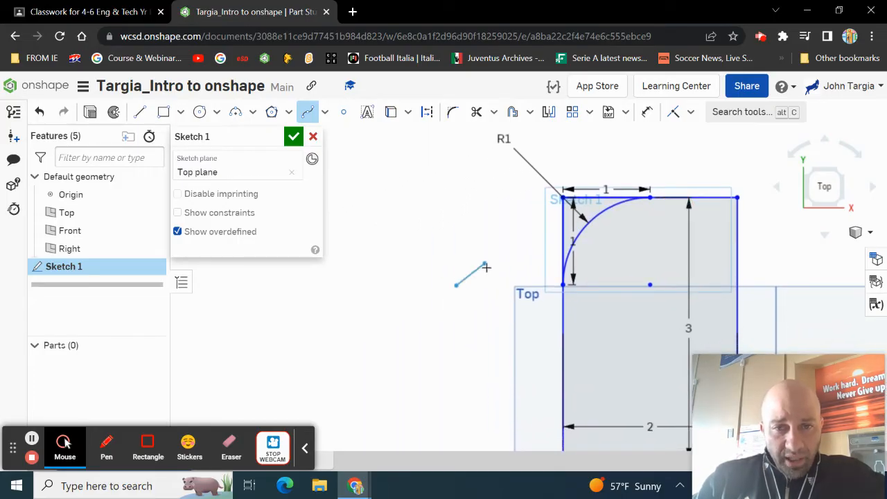
{"action": "left_click", "coordinate": [483, 273]}
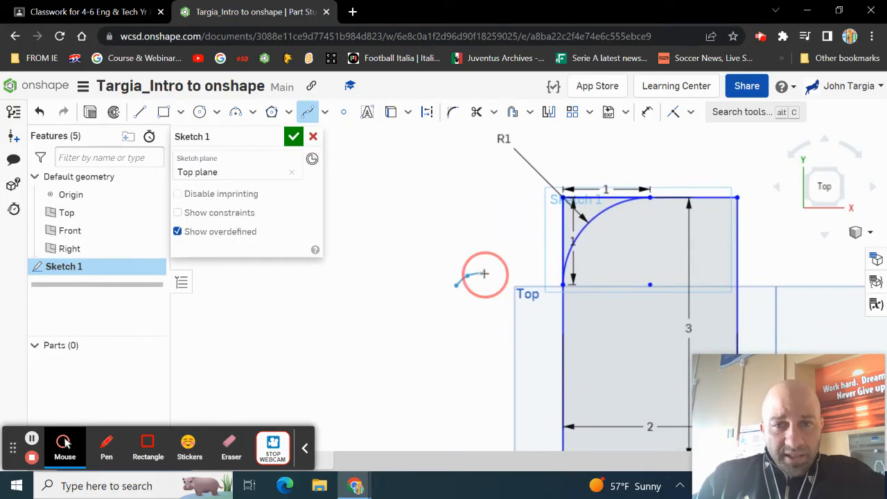
{"action": "left_click", "coordinate": [496, 301]}
{"action": "left_click", "coordinate": [488, 311]}
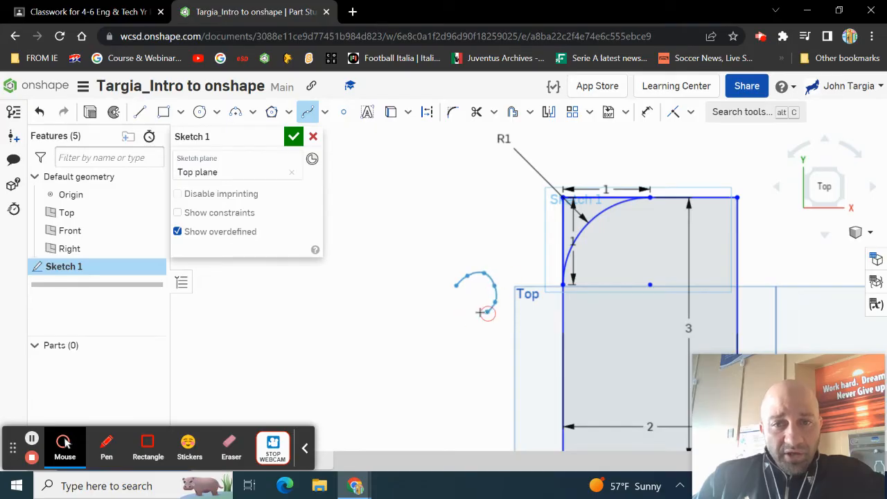
{"action": "left_click", "coordinate": [469, 311]}
{"action": "left_click", "coordinate": [447, 321]}
{"action": "left_click", "coordinate": [444, 337]}
{"action": "left_click", "coordinate": [457, 351]}
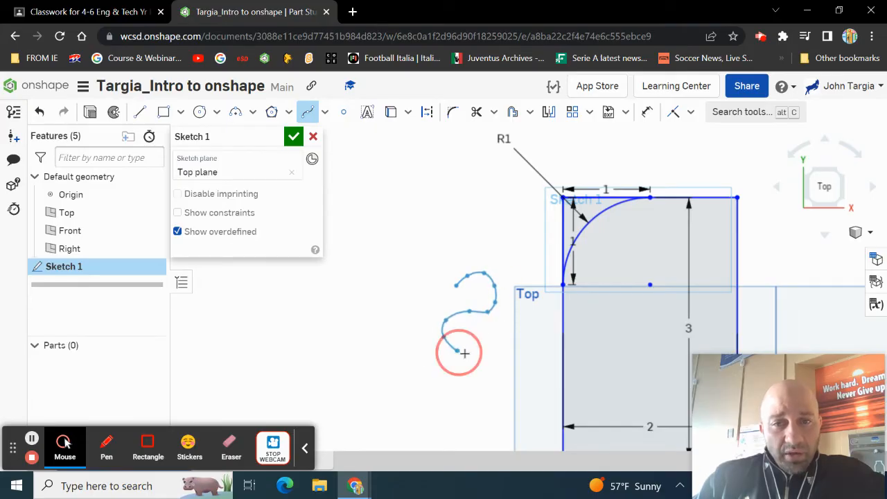
{"action": "left_click", "coordinate": [495, 361]}
{"action": "left_click", "coordinate": [499, 381]}
{"action": "left_click", "coordinate": [483, 403]}
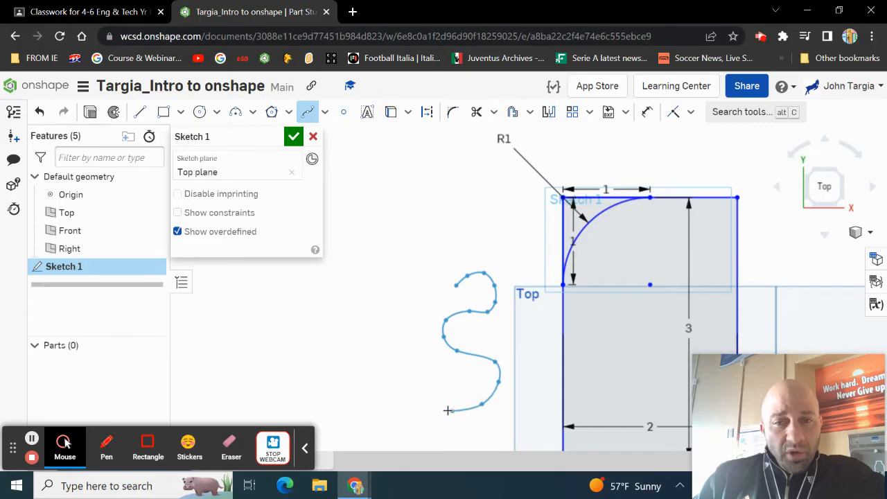
{"action": "left_click", "coordinate": [447, 410]}
{"action": "left_click", "coordinate": [416, 395]}
{"action": "left_click", "coordinate": [408, 366]}
{"action": "left_click", "coordinate": [418, 351]}
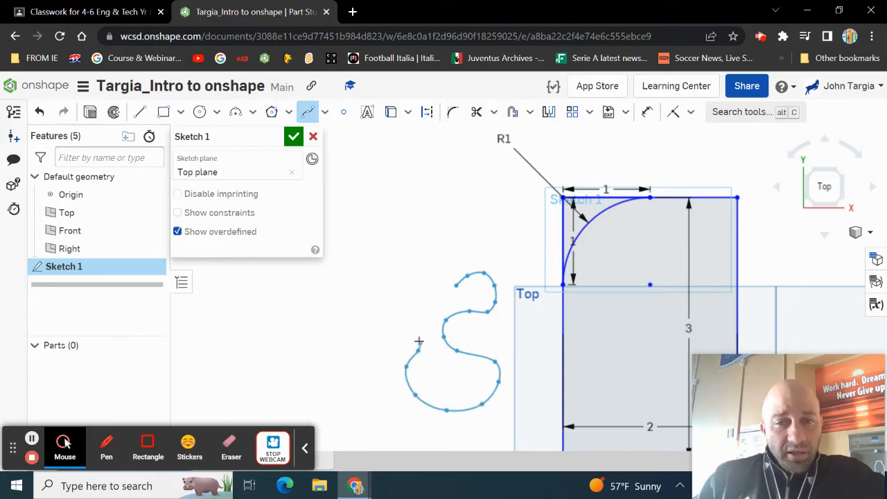
{"action": "left_click", "coordinate": [414, 335]}
{"action": "left_click", "coordinate": [412, 306]}
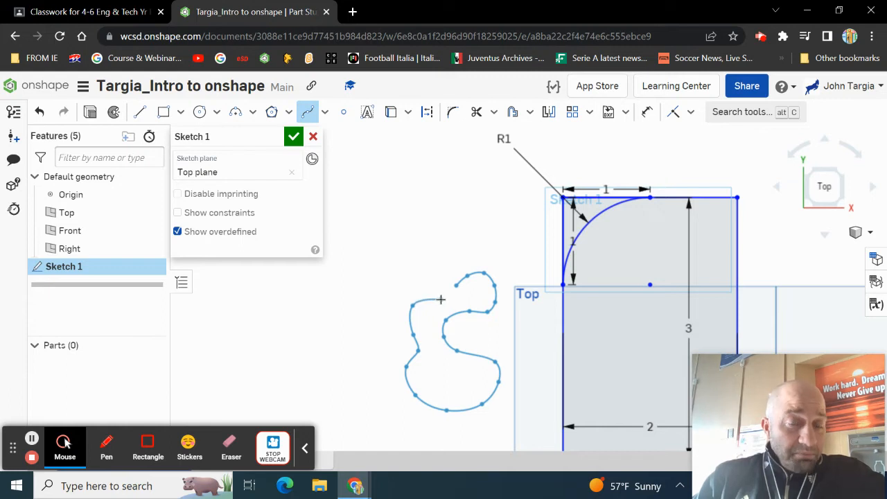
{"action": "left_click", "coordinate": [441, 299]}
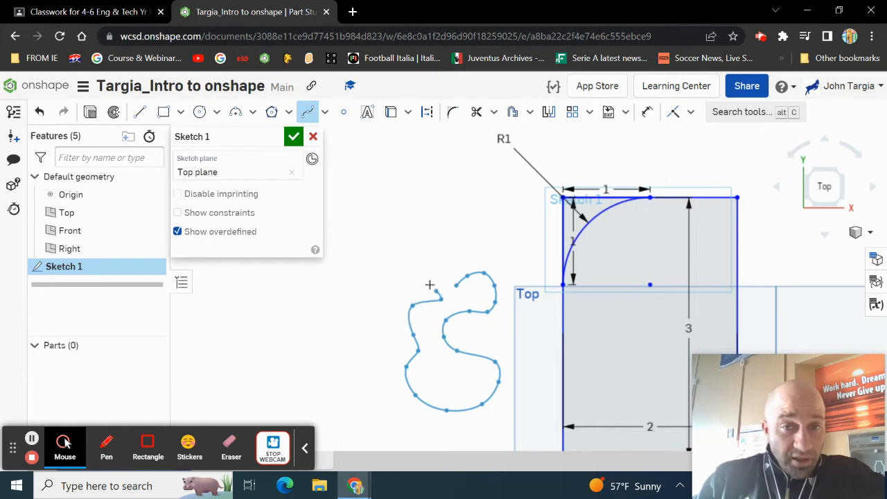
{"action": "left_click", "coordinate": [405, 260]}
{"action": "left_click", "coordinate": [375, 267]}
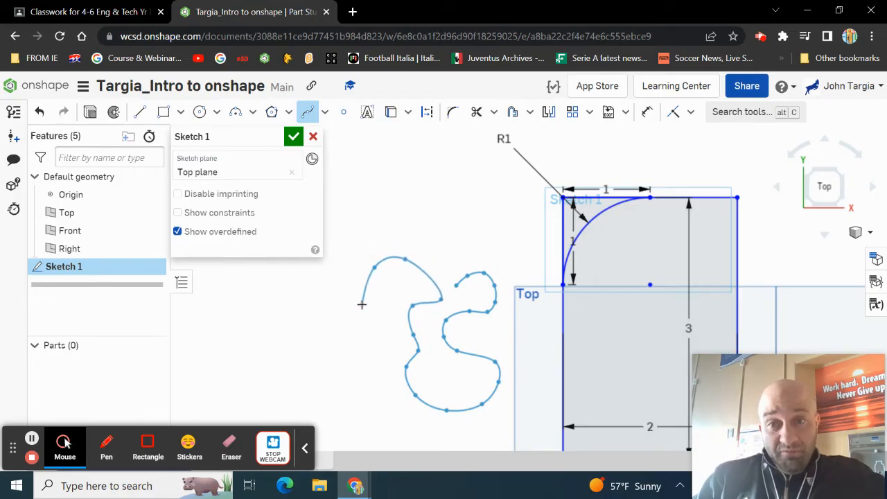
{"action": "double_click", "coordinate": [362, 303]}
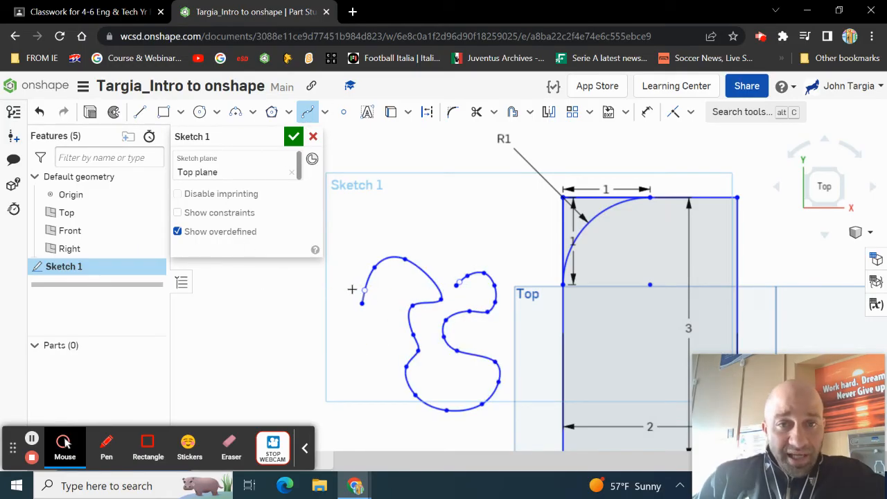
Draw a second spline from the first spline's left end, around the outside of its arch, to its other end to close the shape
{"action": "scroll", "coordinate": [362, 301], "scroll_direction": "up", "scroll_amount": 5}
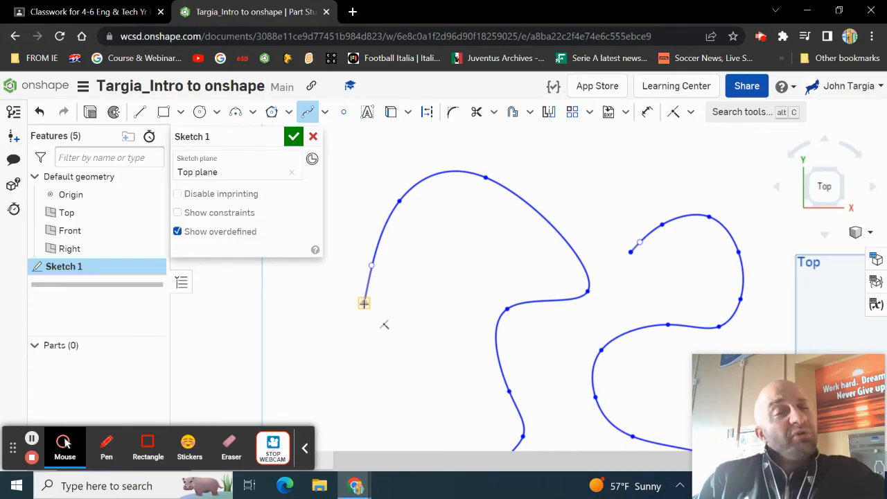
{"action": "middle_click_drag", "start_coordinate": [364, 303], "coordinate": [452, 314]}
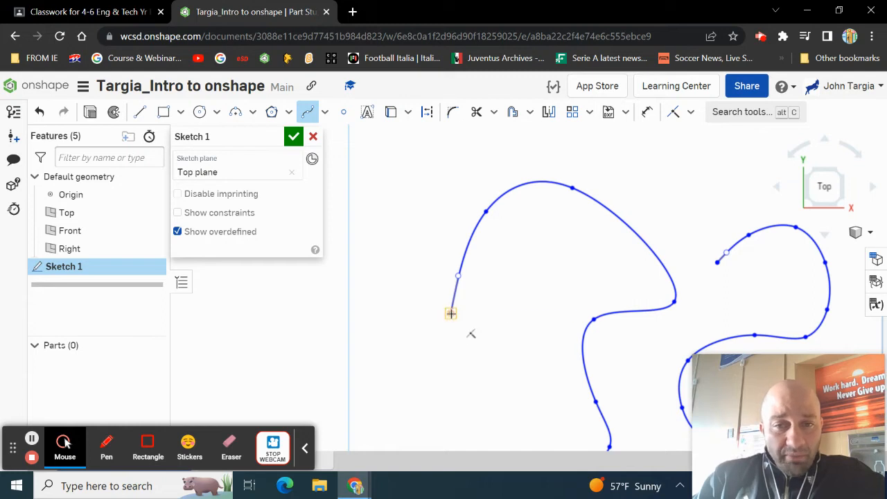
{"action": "left_click", "coordinate": [451, 313]}
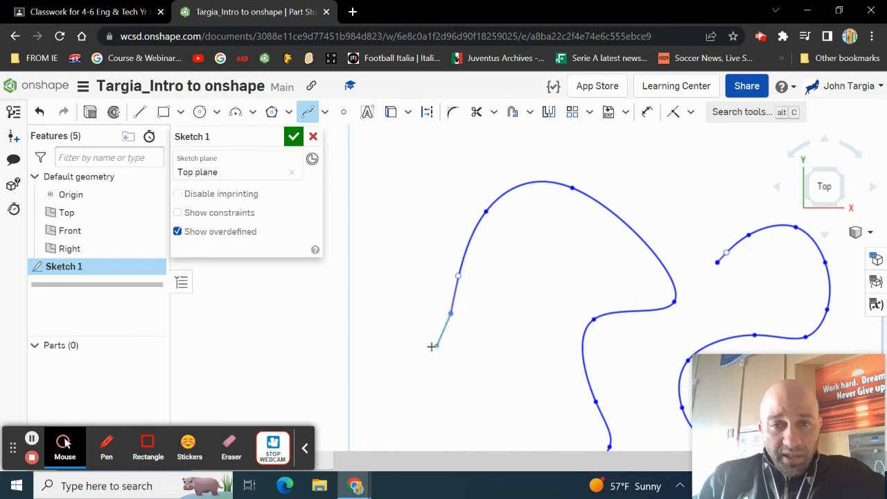
{"action": "left_click", "coordinate": [421, 344]}
{"action": "left_click", "coordinate": [375, 328]}
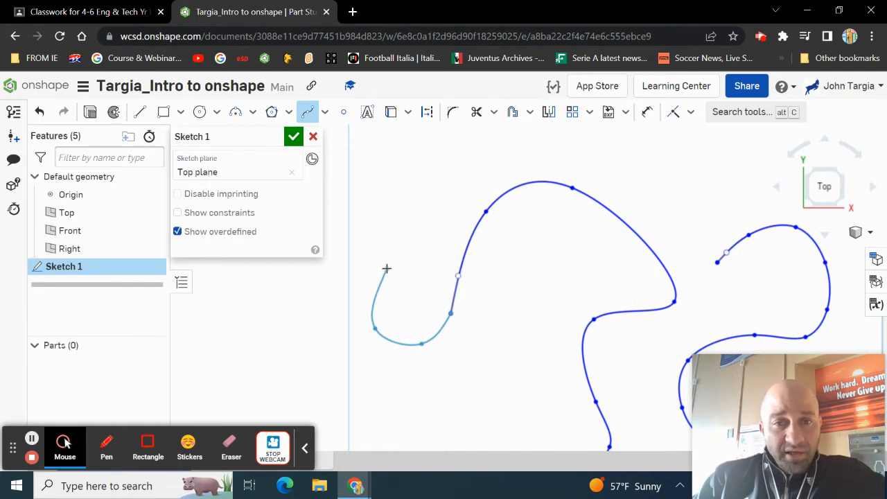
{"action": "left_click", "coordinate": [387, 268]}
{"action": "left_click", "coordinate": [415, 211]}
{"action": "left_click", "coordinate": [458, 164]}
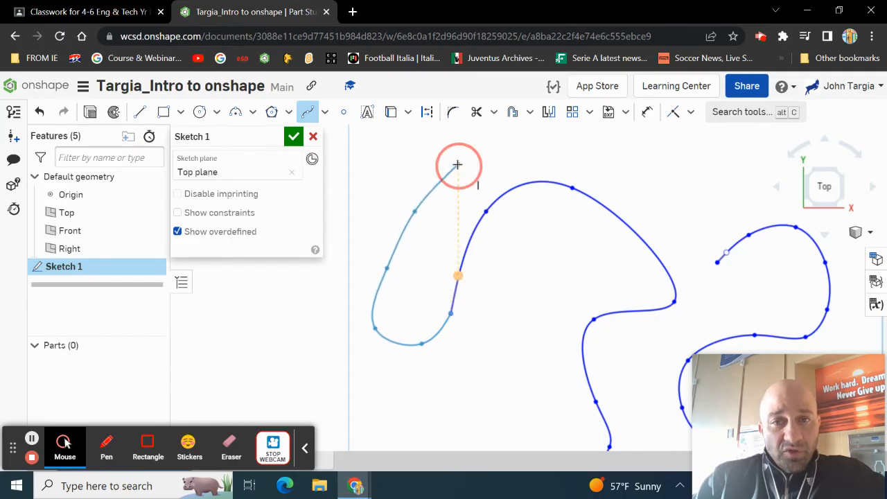
{"action": "left_click", "coordinate": [519, 149]}
{"action": "left_click", "coordinate": [595, 158]}
{"action": "left_click", "coordinate": [647, 181]}
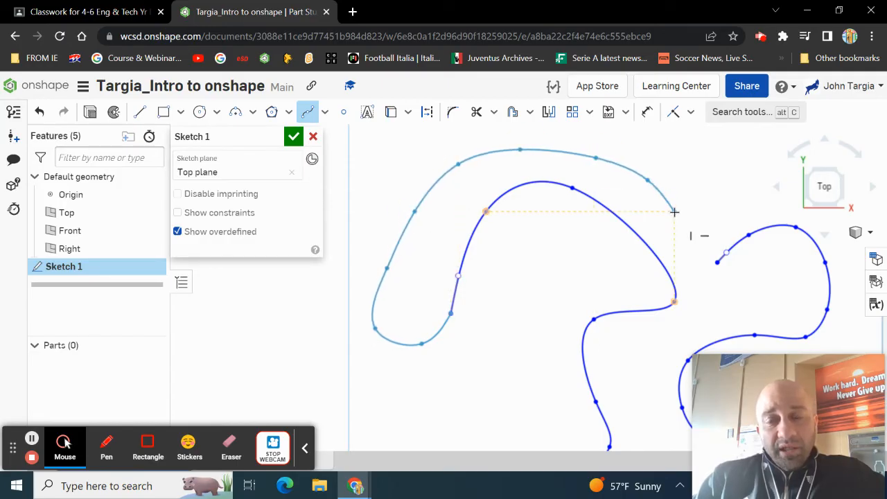
{"action": "left_click", "coordinate": [673, 211]}
{"action": "left_click", "coordinate": [717, 262]}
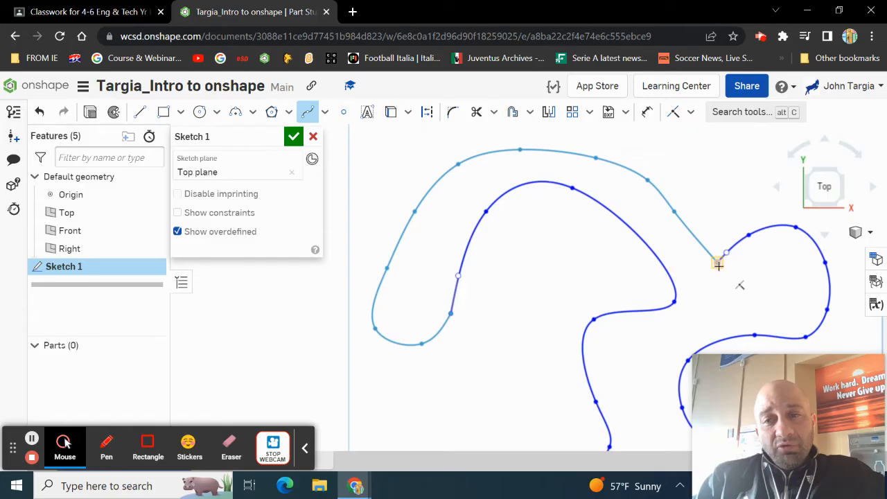
{"action": "left_click", "coordinate": [695, 262]}
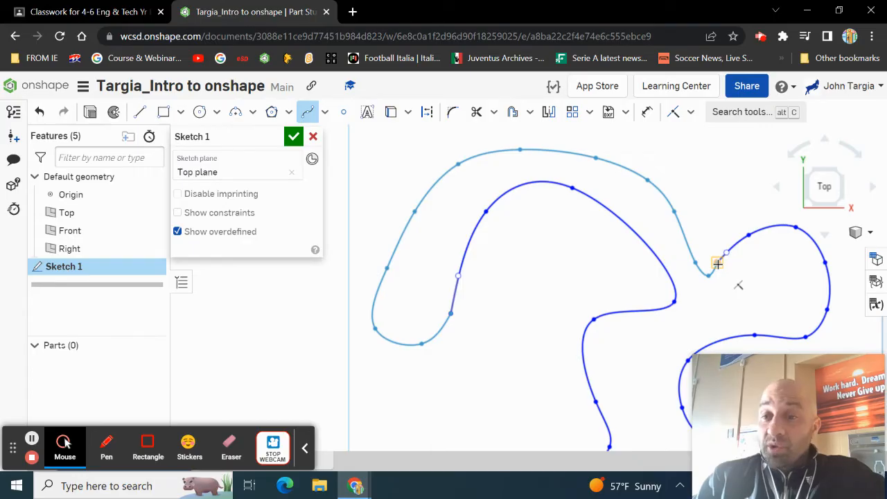
{"action": "left_click", "coordinate": [716, 262]}
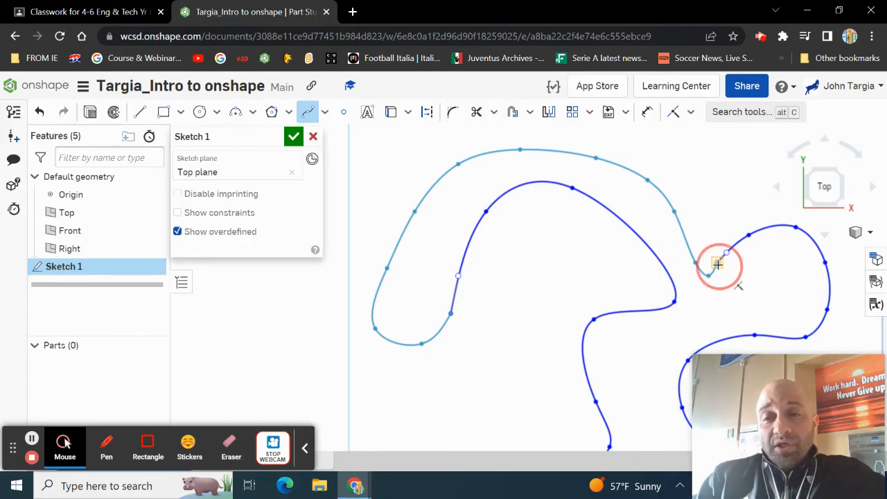
Examine the closed spline shape up close and the whole sketch with its rectangle, arc, circle and lines around the origin
{"action": "scroll", "coordinate": [691, 318], "scroll_direction": "down", "scroll_amount": 3}
{"action": "middle_click_drag", "start_coordinate": [692, 318], "coordinate": [572, 247]}
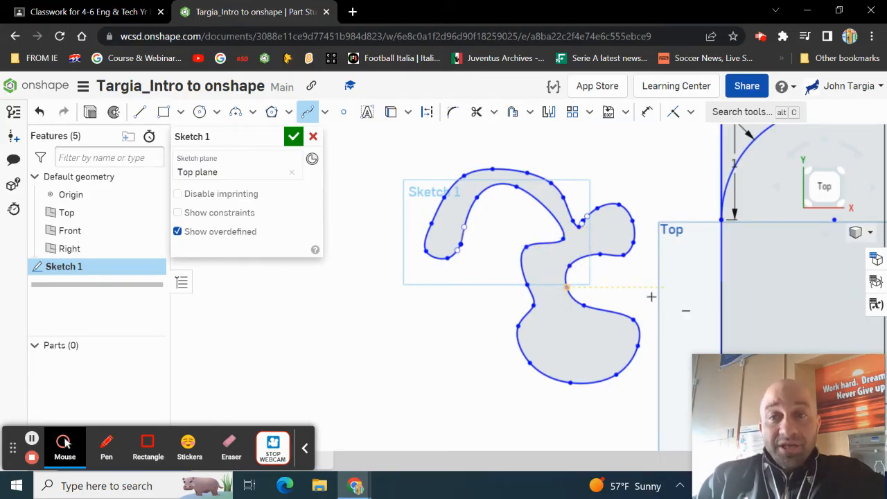
{"action": "scroll", "coordinate": [584, 316], "scroll_direction": "up", "scroll_amount": 6}
{"action": "scroll", "coordinate": [585, 317], "scroll_direction": "down", "scroll_amount": 5}
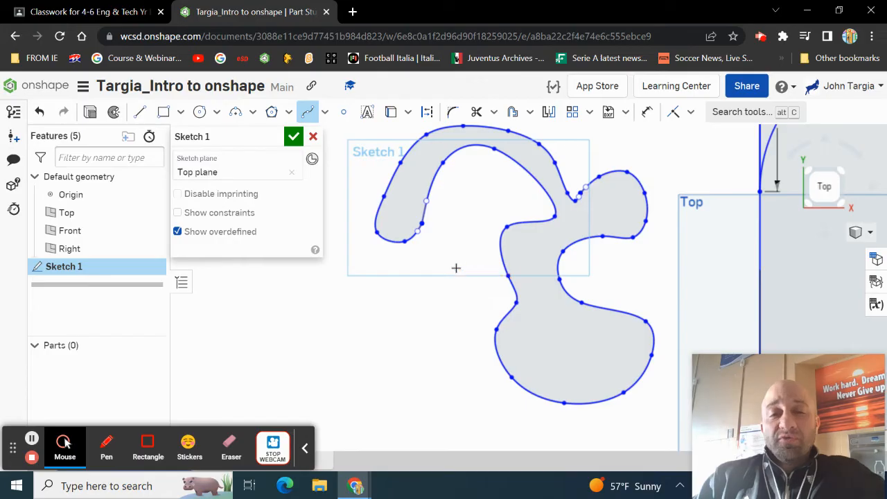
{"action": "middle_click_drag", "start_coordinate": [455, 266], "coordinate": [446, 330]}
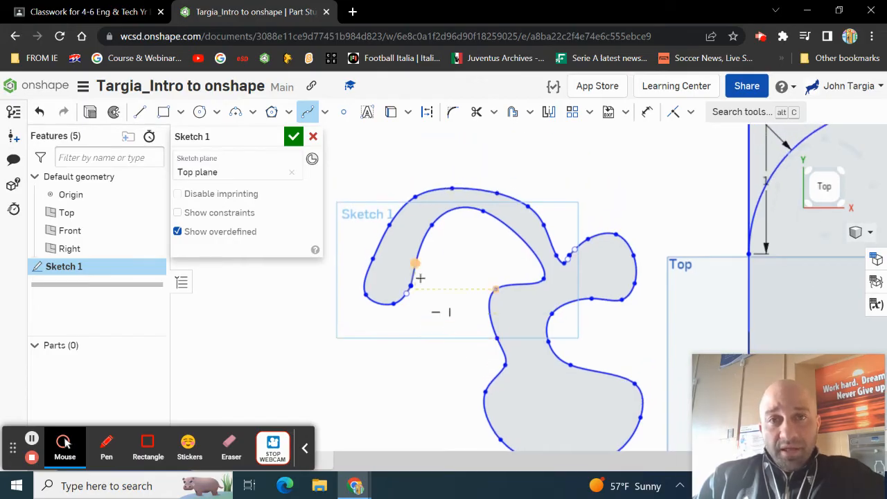
{"action": "scroll", "coordinate": [496, 332], "scroll_direction": "down", "scroll_amount": 5}
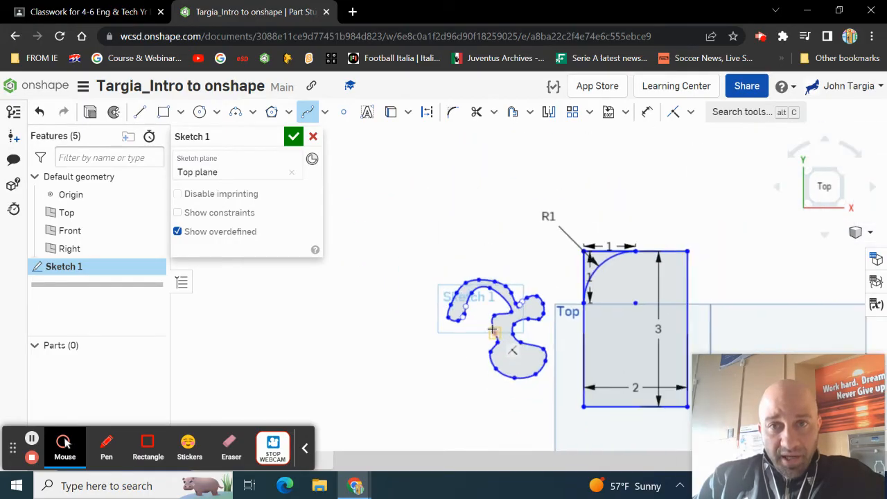
{"action": "scroll", "coordinate": [545, 311], "scroll_direction": "down", "scroll_amount": 1}
{"action": "middle_click_drag", "start_coordinate": [522, 312], "coordinate": [394, 240]}
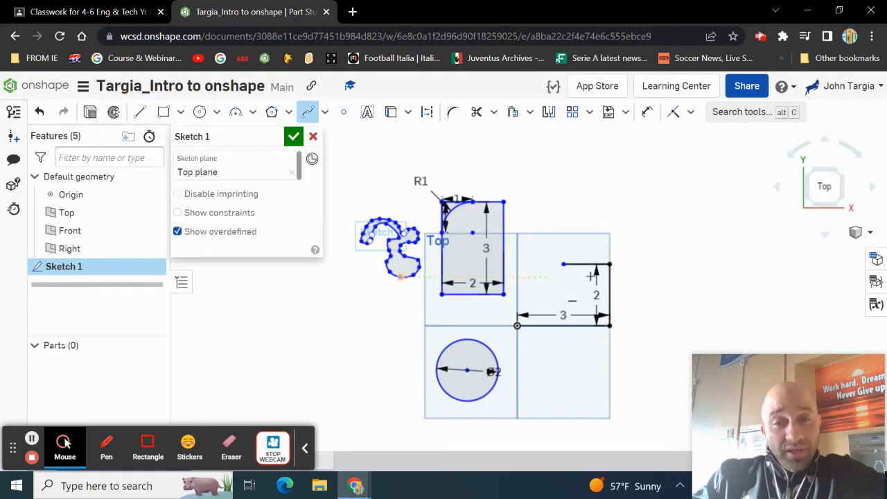
{"action": "scroll", "coordinate": [493, 280], "scroll_direction": "up", "scroll_amount": 5}
{"action": "scroll", "coordinate": [492, 280], "scroll_direction": "down", "scroll_amount": 4}
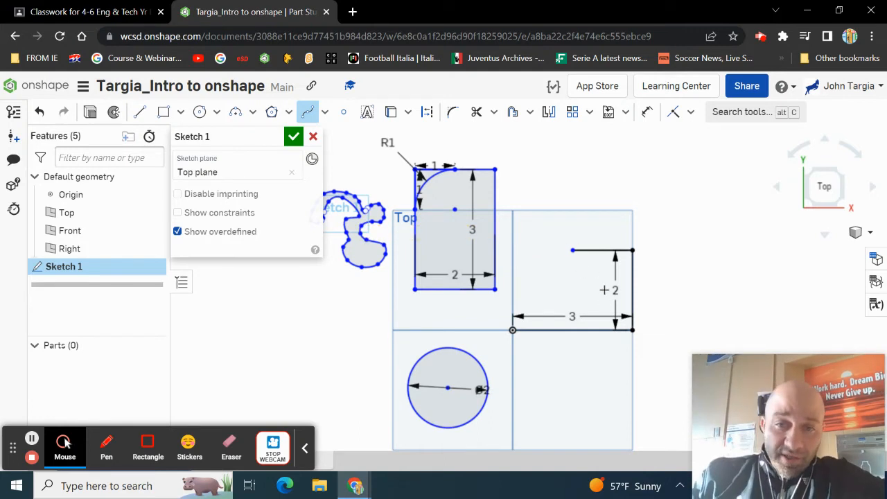
End the spline tool and switch the whole sketch to the isometric view
{"action": "scroll", "coordinate": [558, 308], "scroll_direction": "up", "scroll_amount": 3}
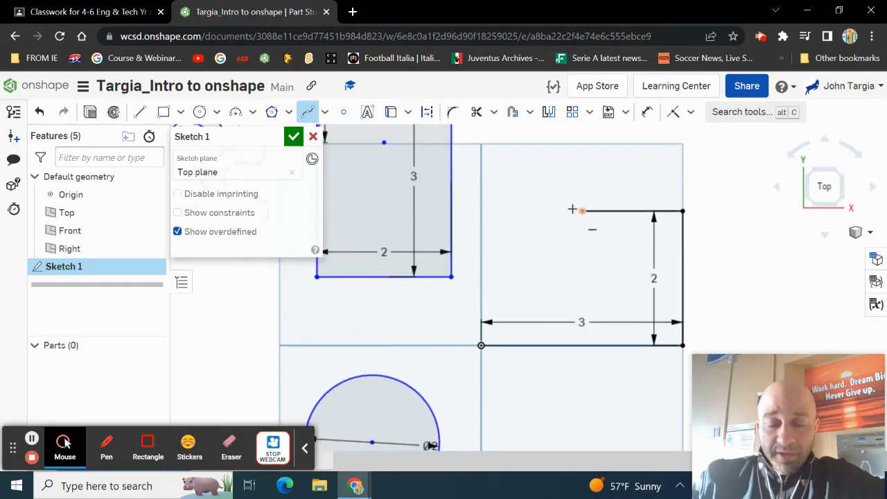
{"action": "left_click", "coordinate": [572, 209]}
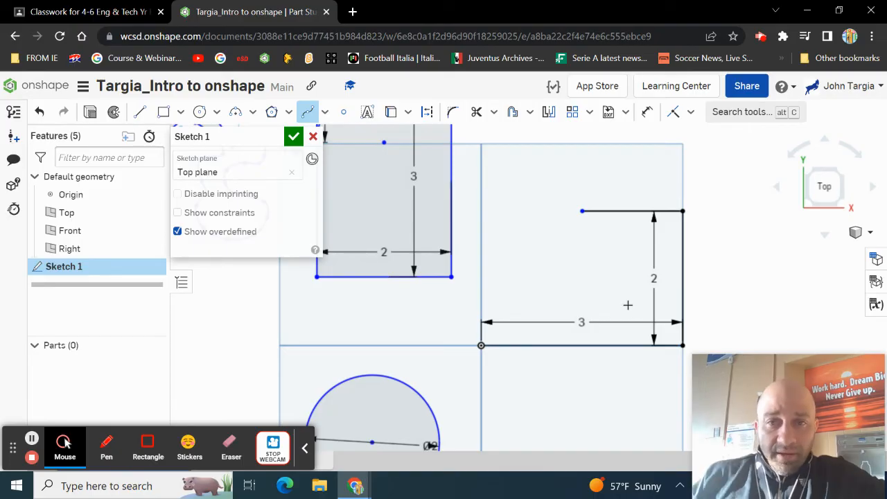
{"action": "scroll", "coordinate": [591, 261], "scroll_direction": "down", "scroll_amount": 3}
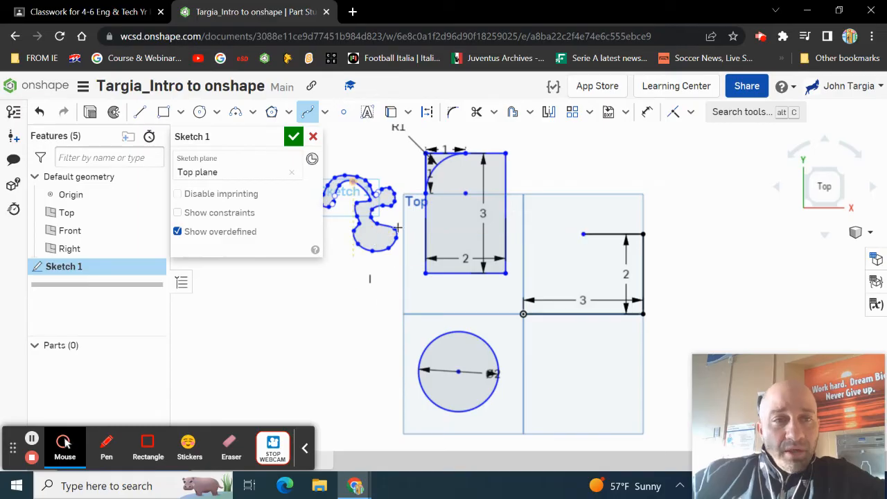
{"action": "left_click", "coordinate": [305, 113]}
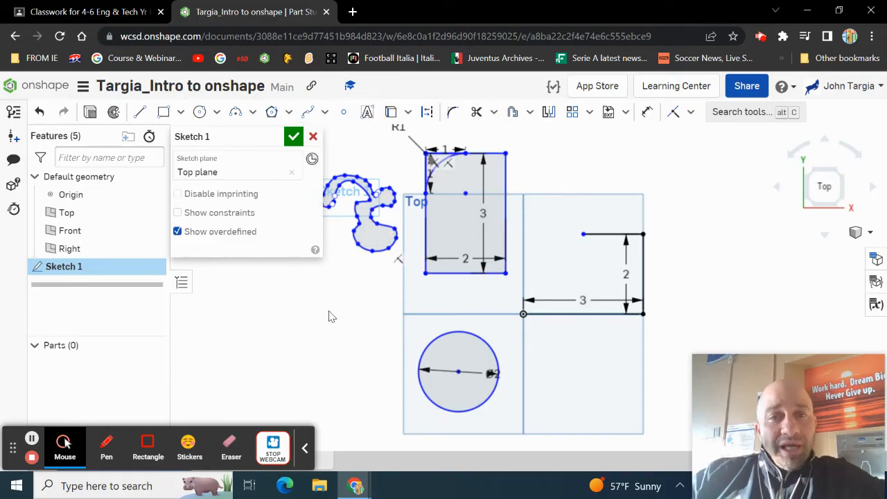
{"action": "middle_click_drag", "start_coordinate": [329, 311], "coordinate": [395, 319]}
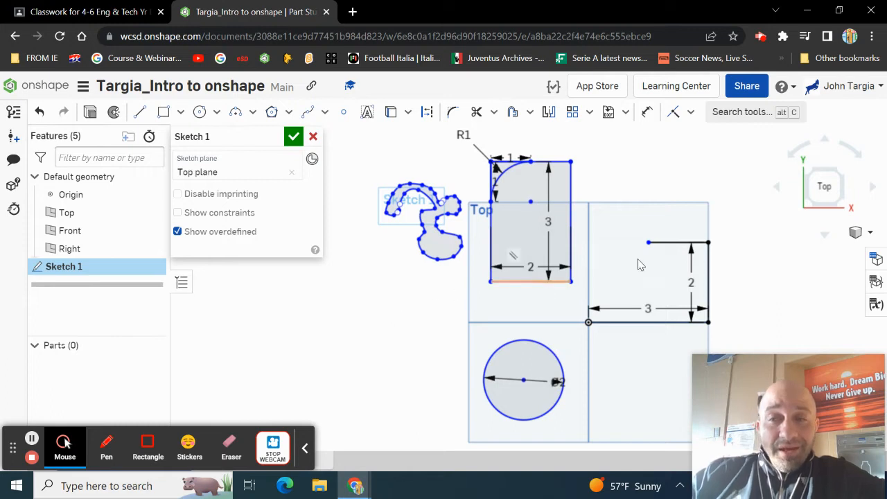
{"action": "left_click", "coordinate": [870, 237]}
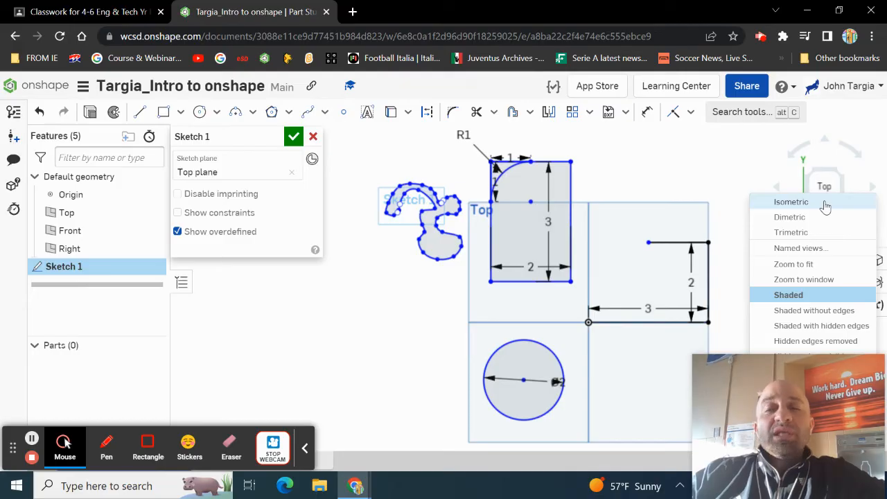
{"action": "left_click", "coordinate": [791, 202]}
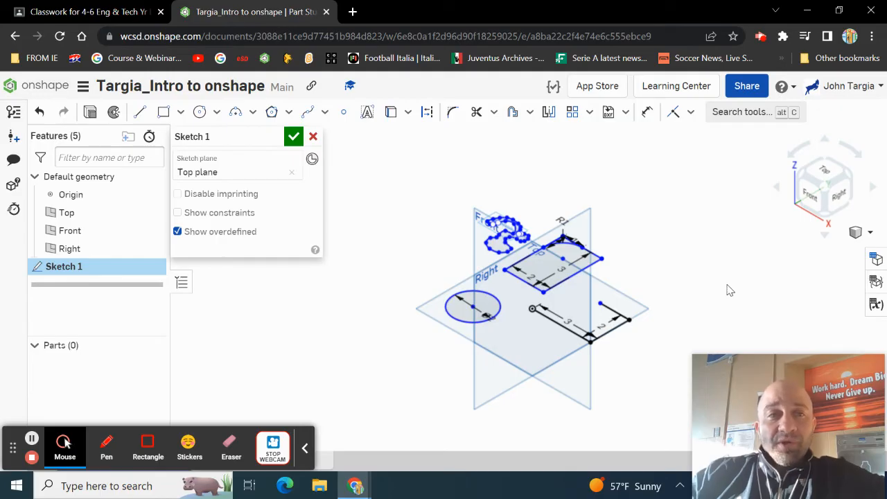
Start an Extrude of the rectangle's region inside the arc, leaving out the small corner region beyond the arc
{"action": "scroll", "coordinate": [522, 275], "scroll_direction": "up", "scroll_amount": 5}
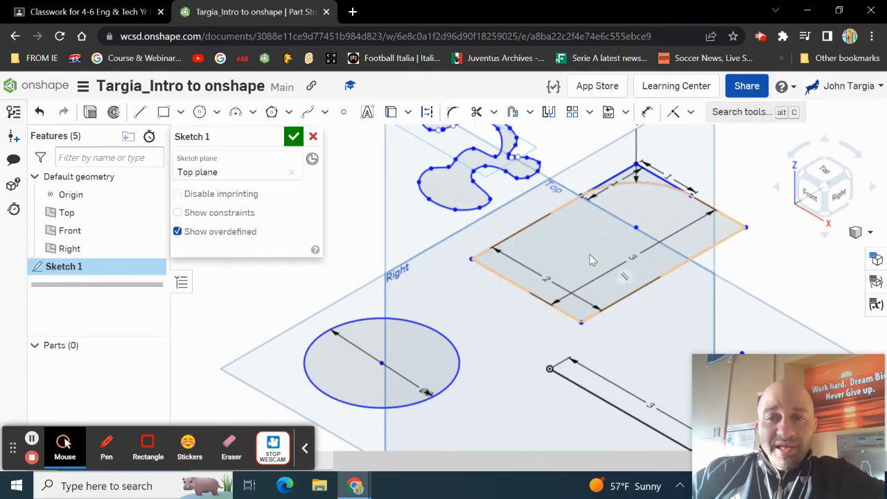
{"action": "left_click", "coordinate": [563, 248]}
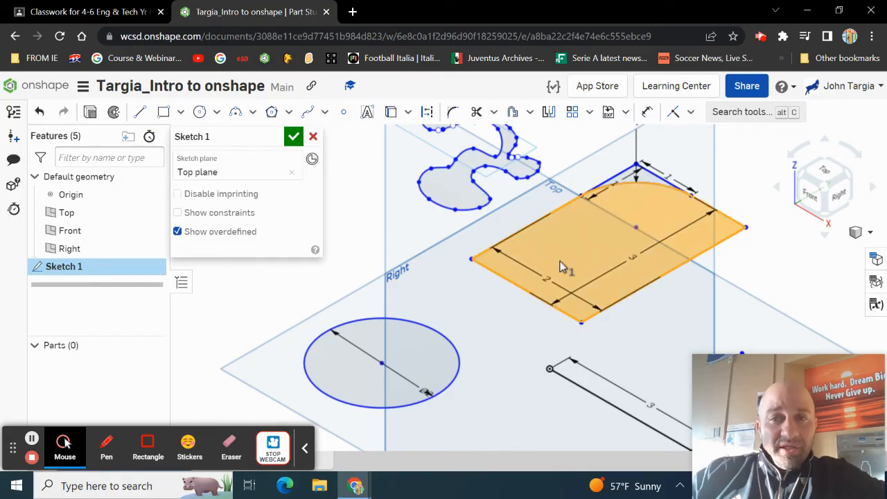
{"action": "scroll", "coordinate": [641, 176], "scroll_direction": "up", "scroll_amount": 3}
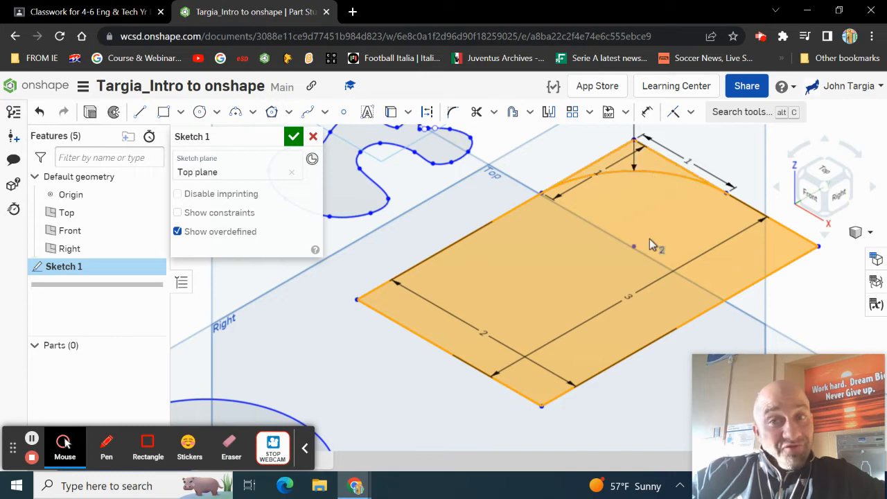
{"action": "left_click", "coordinate": [652, 168]}
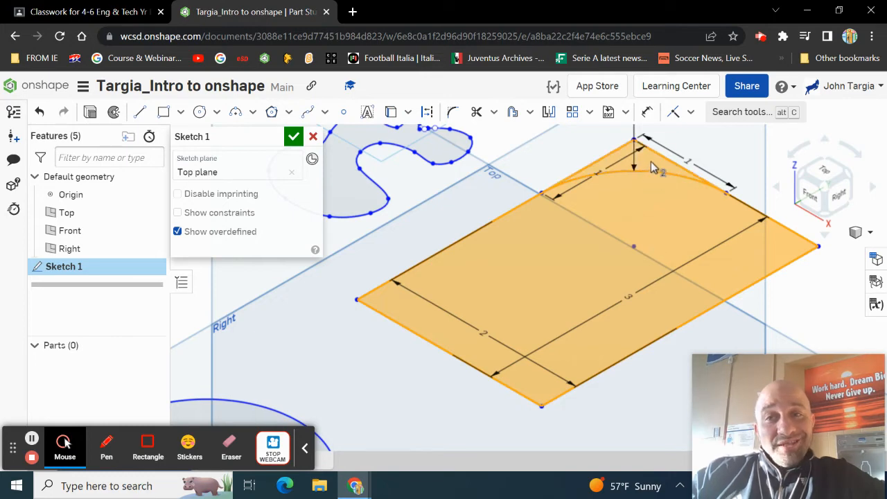
{"action": "left_click", "coordinate": [650, 167]}
{"action": "scroll", "coordinate": [622, 270], "scroll_direction": "down", "scroll_amount": 4}
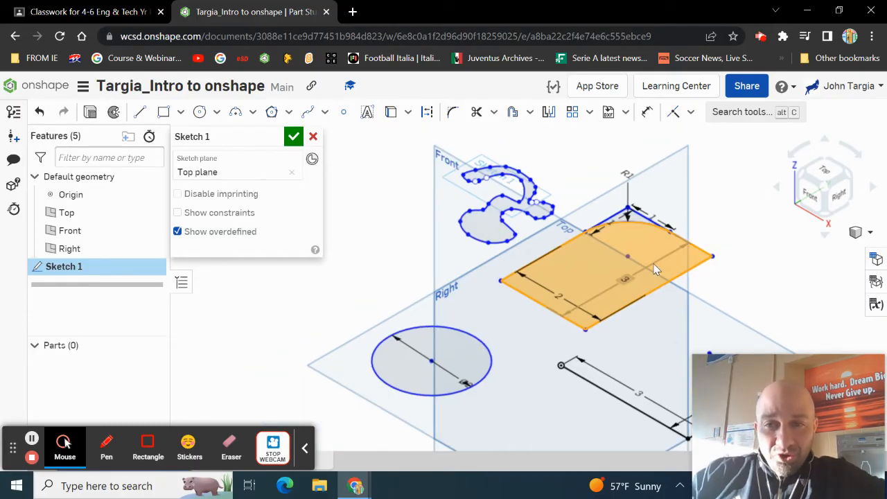
{"action": "left_click", "coordinate": [90, 113]}
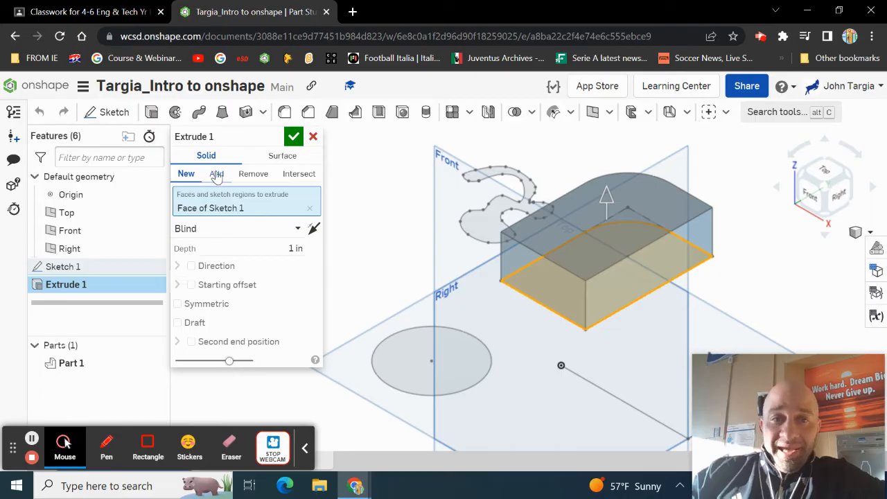
Try the Remove operation with the extrusion direction flipped both ways, and restore a New extrusion pointing upward
{"action": "left_click", "coordinate": [253, 174]}
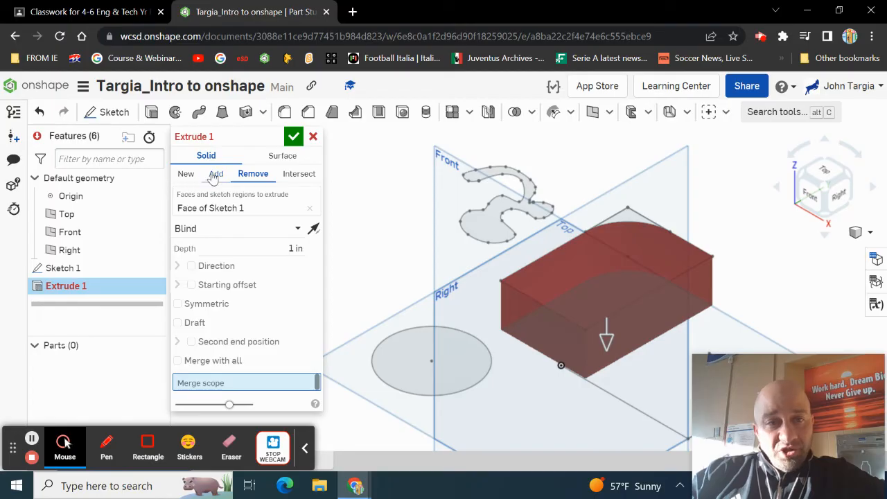
{"action": "left_click", "coordinate": [607, 341]}
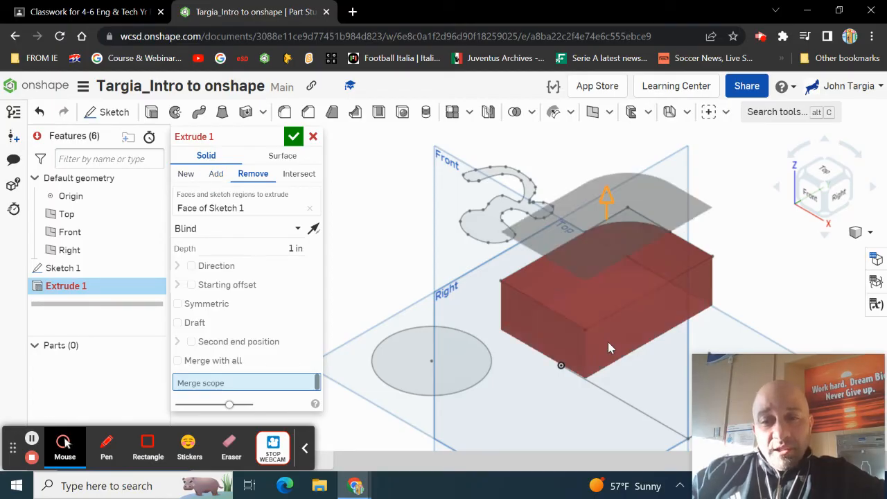
{"action": "left_click", "coordinate": [606, 201]}
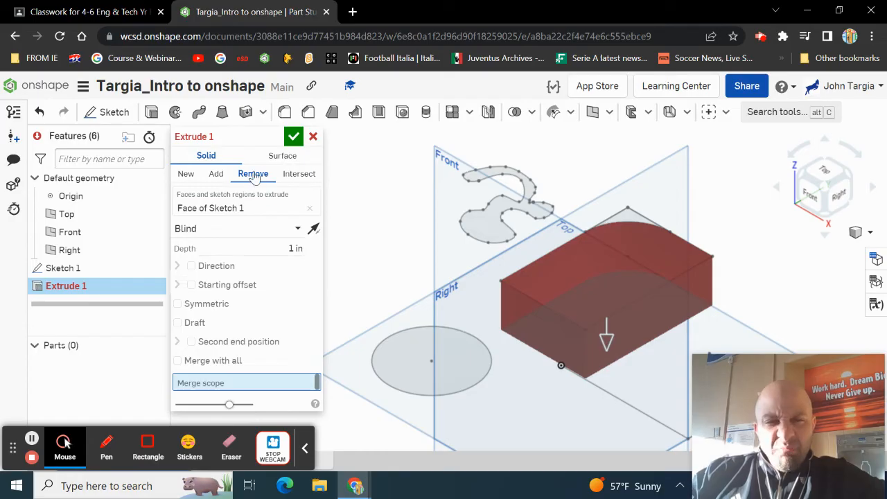
{"action": "left_click", "coordinate": [187, 174]}
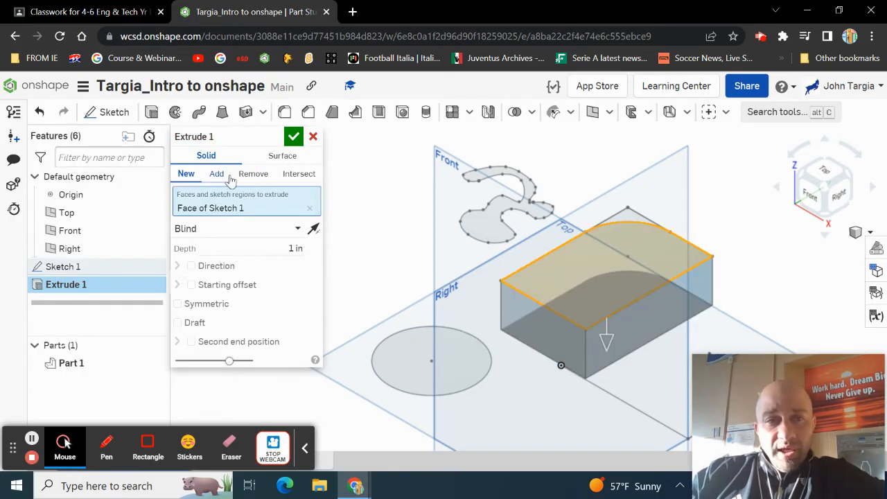
{"action": "left_click", "coordinate": [608, 344]}
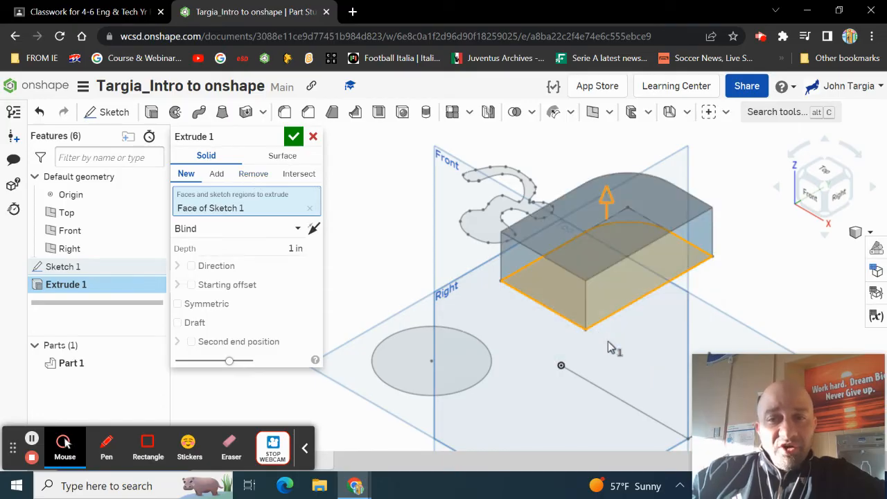
Try extrusion depths of 4.5 in and 3 in for the rounded rectangle region
{"action": "left_click", "coordinate": [279, 249]}
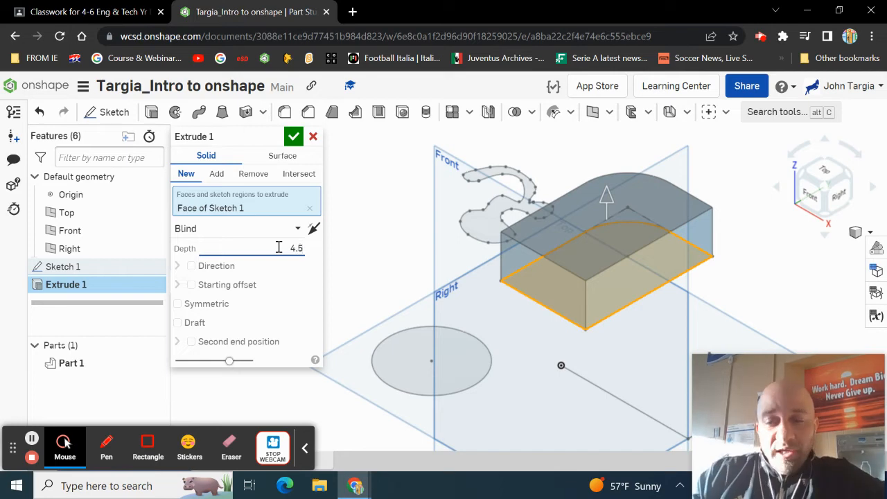
{"action": "type", "text": "4.5"}
{"action": "key", "text": "Return"}
{"action": "scroll", "coordinate": [509, 202], "scroll_direction": "down", "scroll_amount": 4}
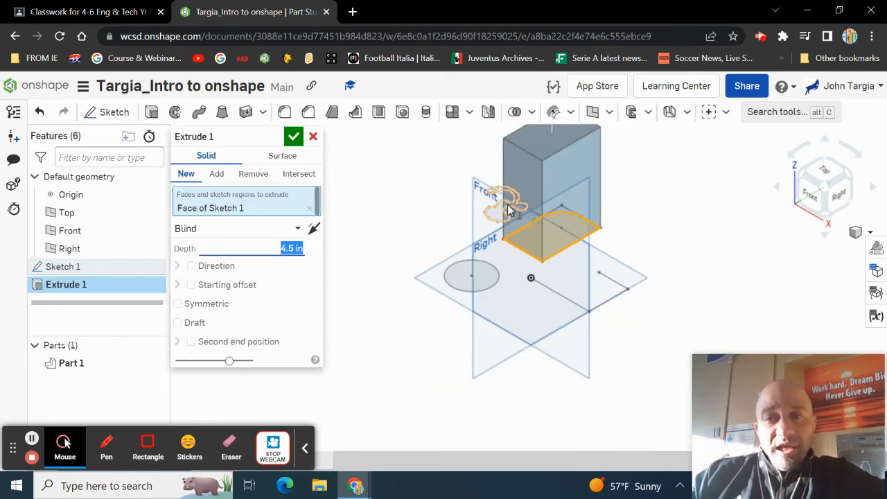
{"action": "scroll", "coordinate": [524, 297], "scroll_direction": "up", "scroll_amount": 5}
{"action": "scroll", "coordinate": [534, 374], "scroll_direction": "down", "scroll_amount": 3}
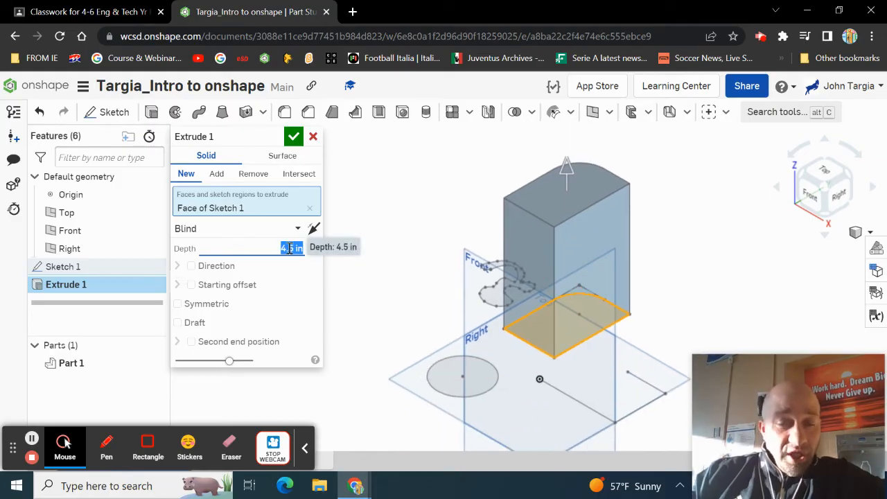
{"action": "type", "text": "3"}
{"action": "key", "text": "Return"}
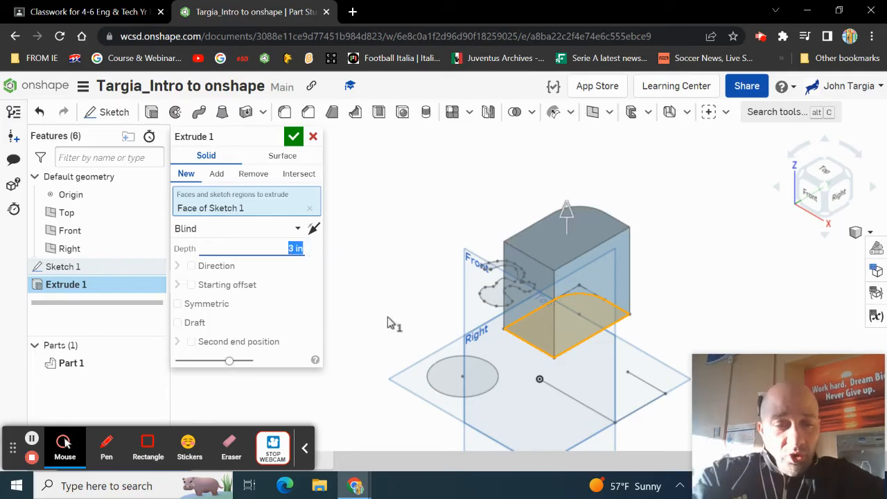
Set the upward extrusion's depth to 2 in and accept the new solid
{"action": "key", "text": "Return"}
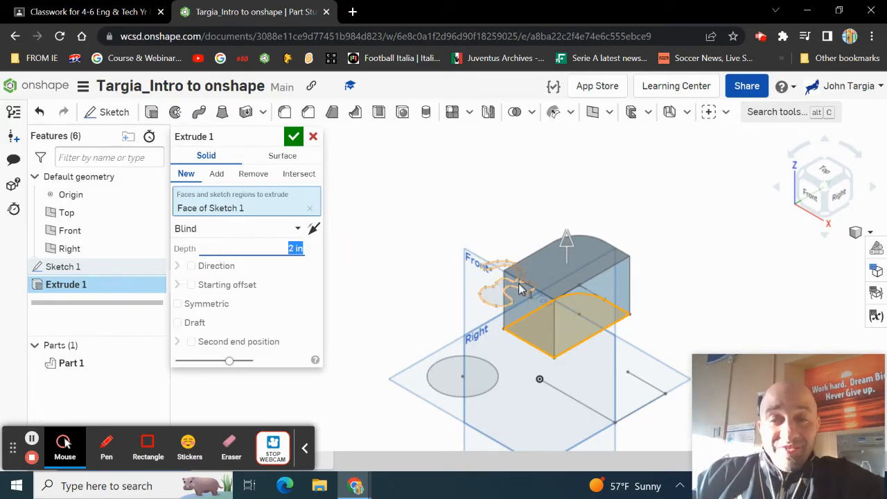
{"action": "left_click", "coordinate": [294, 138]}
Inspect the extruded block from another angle and reopen Sketch 1 to bring back its circle and closed spline shape
{"action": "scroll", "coordinate": [579, 321], "scroll_direction": "up", "scroll_amount": 3}
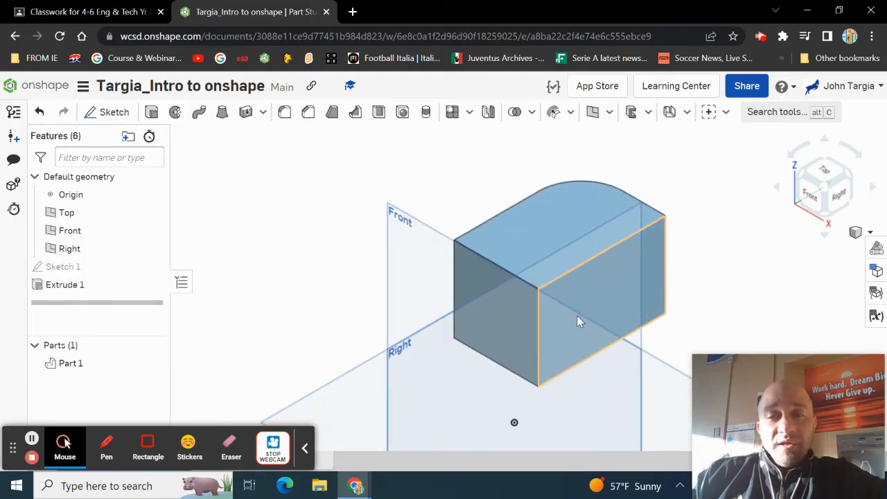
{"action": "mouse_move", "coordinate": [563, 395]}
{"action": "right_mouse_down"}
{"action": "mouse_move", "coordinate": [573, 409]}
{"action": "mouse_move", "coordinate": [649, 405]}
{"action": "mouse_move", "coordinate": [567, 400]}
{"action": "right_mouse_up"}
{"action": "scroll", "coordinate": [620, 368], "scroll_direction": "down", "scroll_amount": 3}
{"action": "right_click_drag", "start_coordinate": [620, 368], "coordinate": [555, 356]}
{"action": "scroll", "coordinate": [554, 356], "scroll_direction": "up", "scroll_amount": 3}
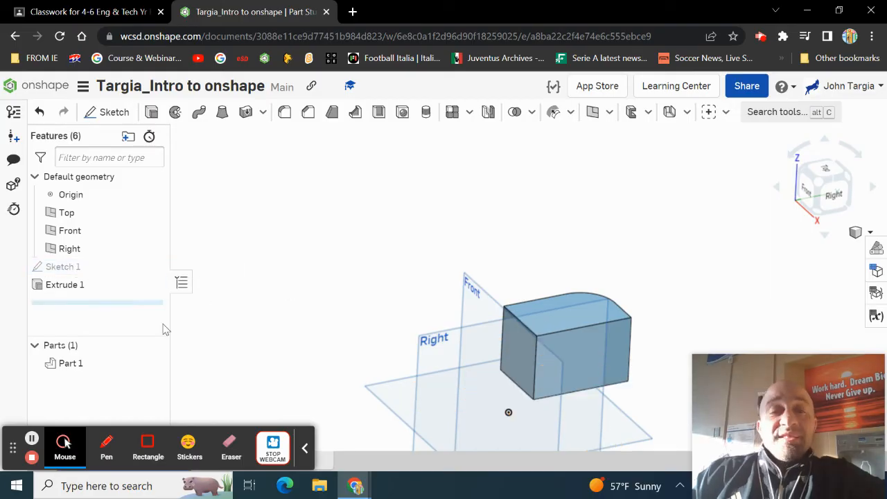
{"action": "double_click", "coordinate": [76, 268]}
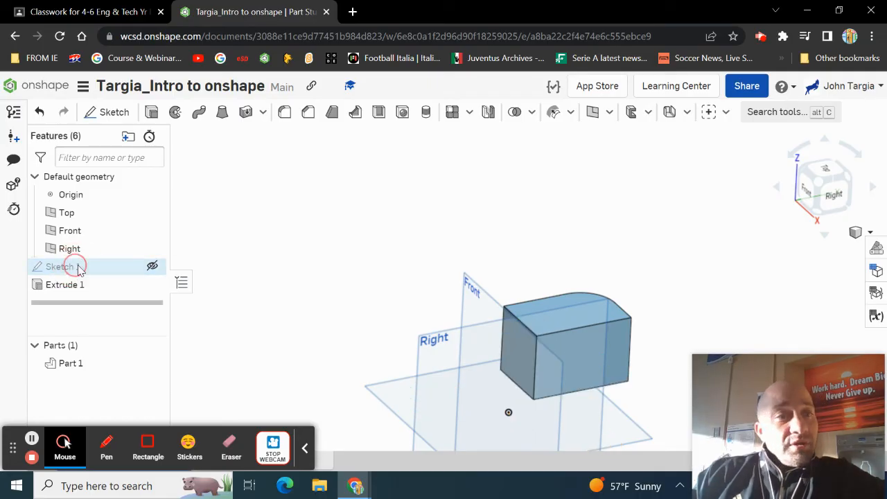
{"action": "middle_click_drag", "start_coordinate": [578, 391], "coordinate": [570, 254]}
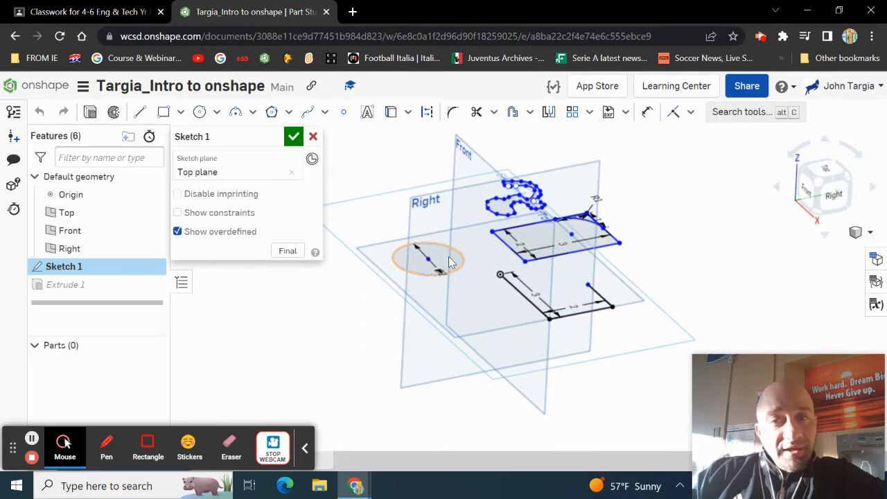
{"action": "scroll", "coordinate": [506, 205], "scroll_direction": "up", "scroll_amount": 5}
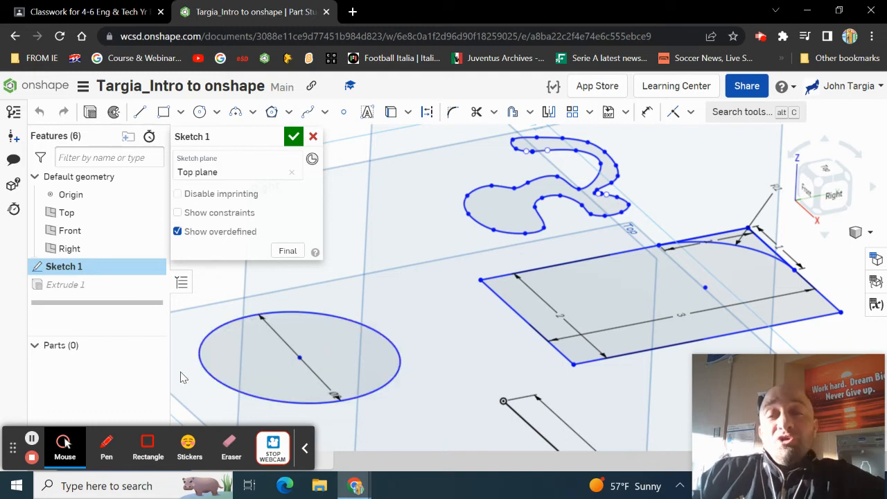
{"action": "left_click", "coordinate": [31, 438]}
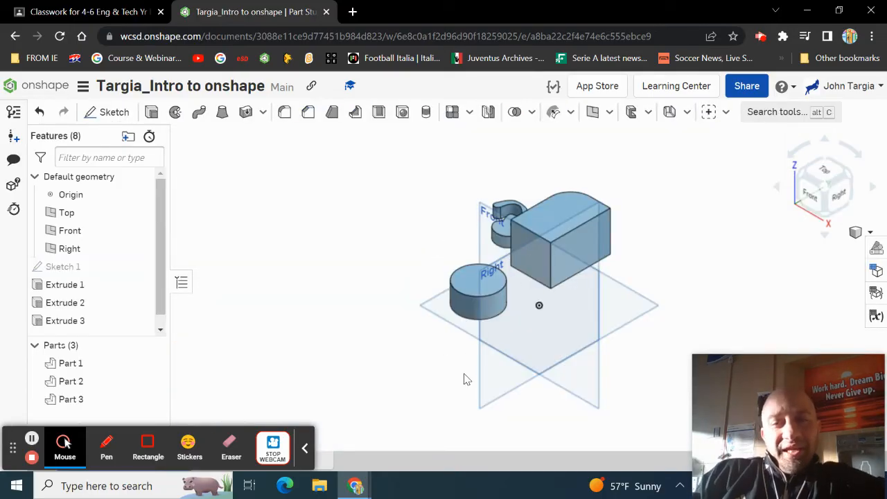
Examine the block, cylinder and spline-shaped part from several sides, including the block's rounded corner, and return to the isometric view
{"action": "right_click_drag", "start_coordinate": [466, 380], "coordinate": [523, 371]}
{"action": "scroll", "coordinate": [474, 293], "scroll_direction": "up", "scroll_amount": 6}
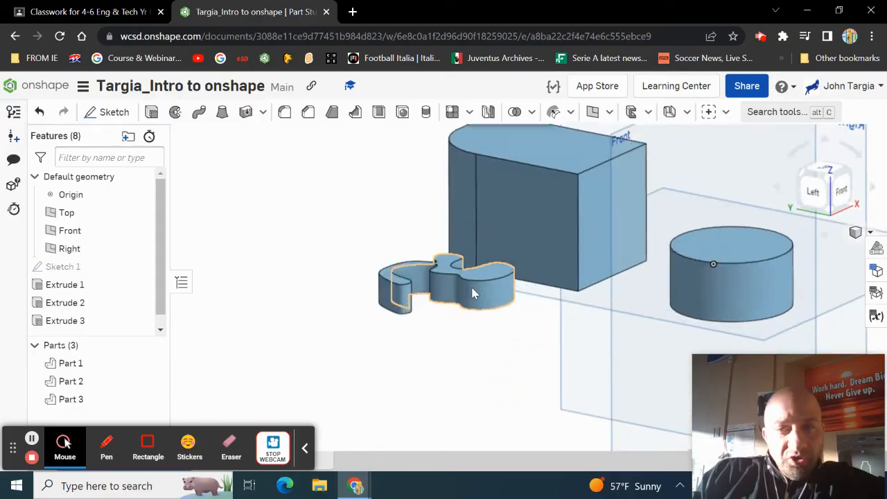
{"action": "scroll", "coordinate": [543, 289], "scroll_direction": "down", "scroll_amount": 3}
{"action": "right_click_drag", "start_coordinate": [607, 279], "coordinate": [451, 333]}
{"action": "scroll", "coordinate": [471, 319], "scroll_direction": "down", "scroll_amount": 5}
{"action": "right_click_drag", "start_coordinate": [549, 330], "coordinate": [470, 263]}
{"action": "scroll", "coordinate": [485, 302], "scroll_direction": "up", "scroll_amount": 5}
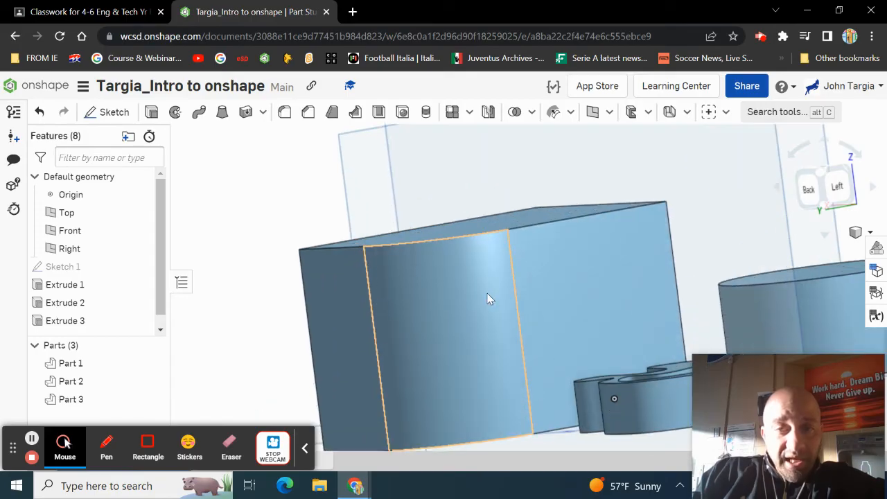
{"action": "scroll", "coordinate": [490, 292], "scroll_direction": "down", "scroll_amount": 5}
{"action": "right_click_drag", "start_coordinate": [561, 285], "coordinate": [551, 283]}
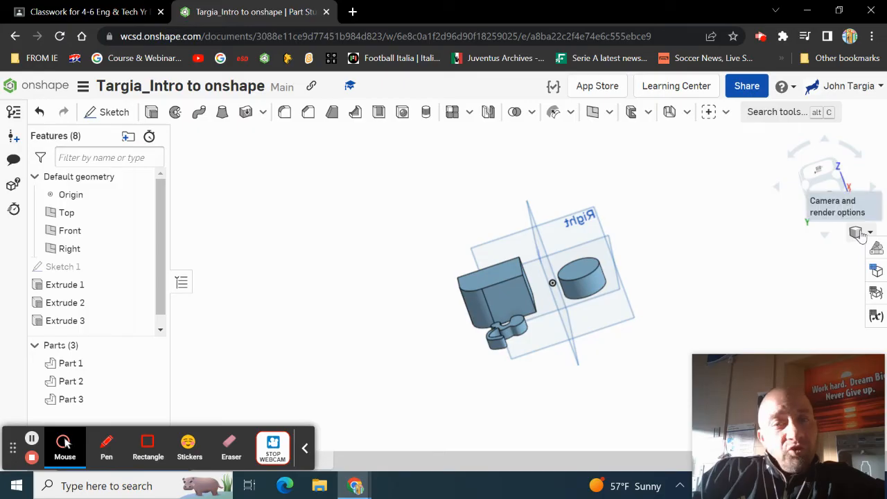
{"action": "scroll", "coordinate": [714, 229], "scroll_direction": "down", "scroll_amount": 5}
{"action": "right_click_drag", "start_coordinate": [619, 253], "coordinate": [676, 229]}
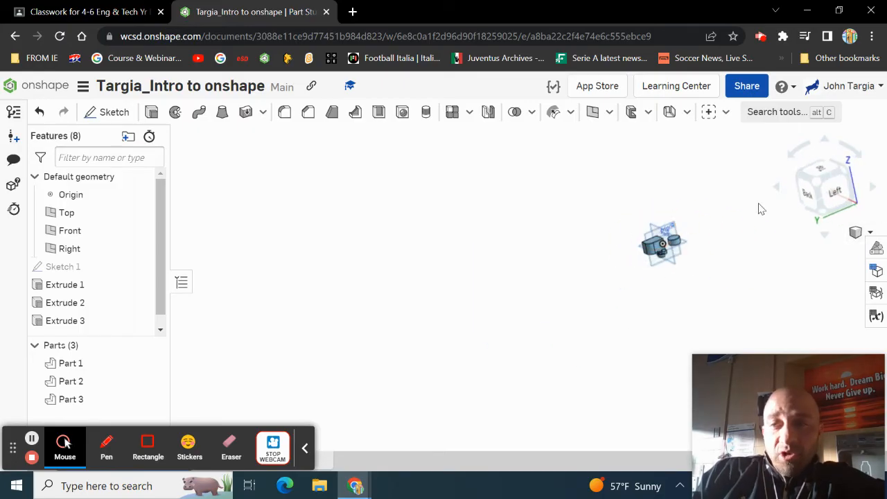
{"action": "left_click", "coordinate": [867, 234]}
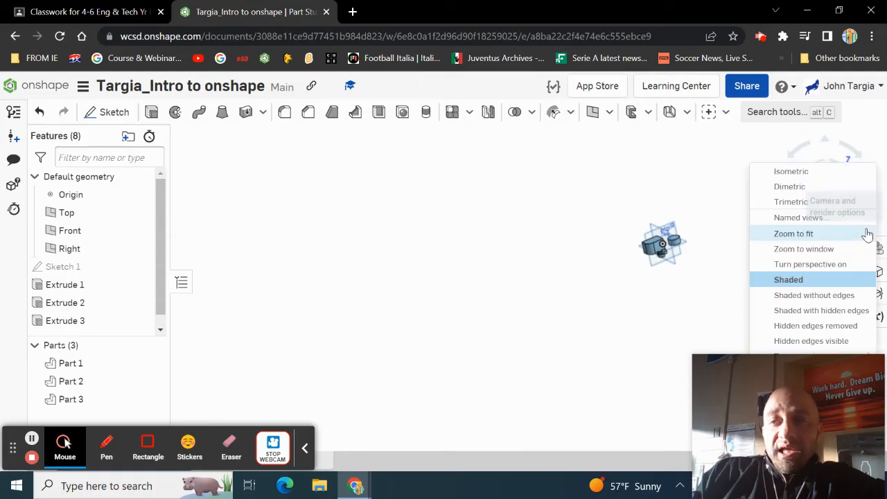
{"action": "left_click", "coordinate": [801, 173]}
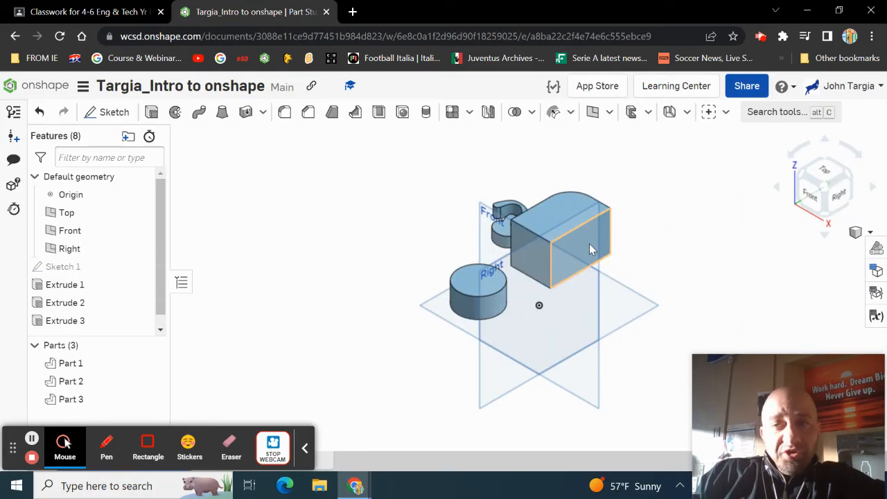
View the three extruded parts from directly above and from a tilted angle
{"action": "left_click", "coordinate": [827, 173]}
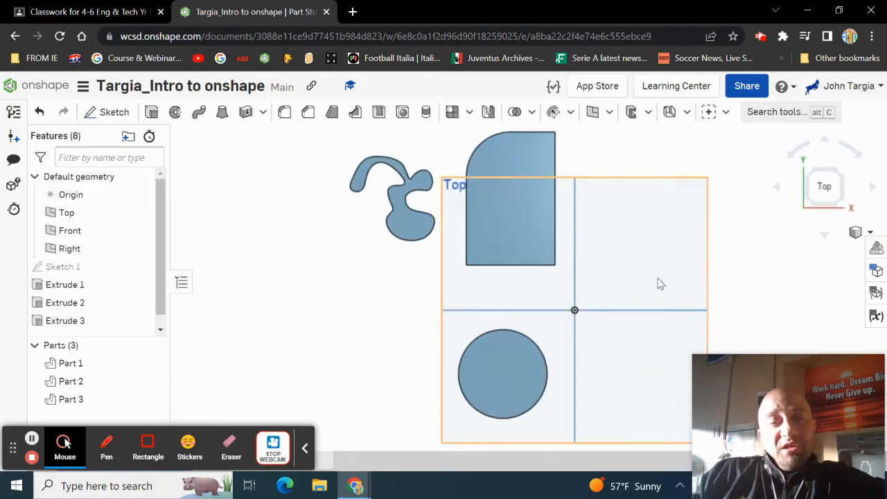
{"action": "mouse_move", "coordinate": [652, 291]}
{"action": "right_mouse_down"}
{"action": "mouse_move", "coordinate": [679, 297]}
{"action": "mouse_move", "coordinate": [664, 291]}
{"action": "right_mouse_up"}
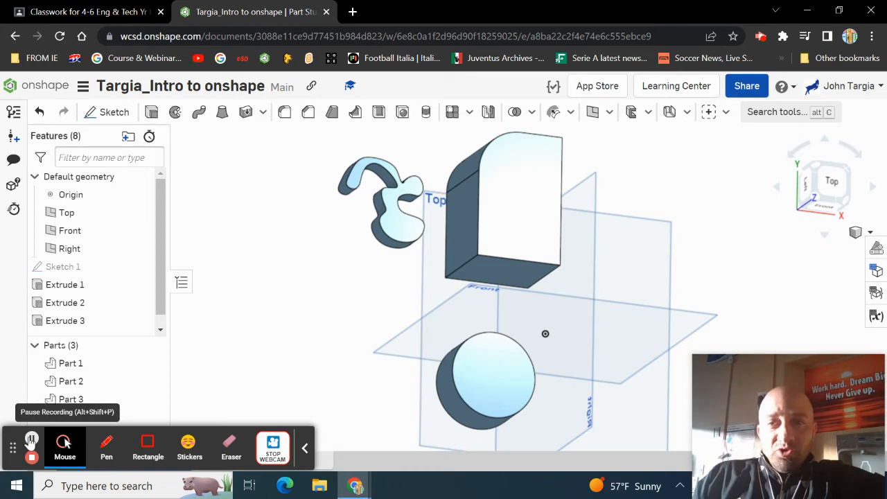
{"action": "left_click", "coordinate": [31, 439]}
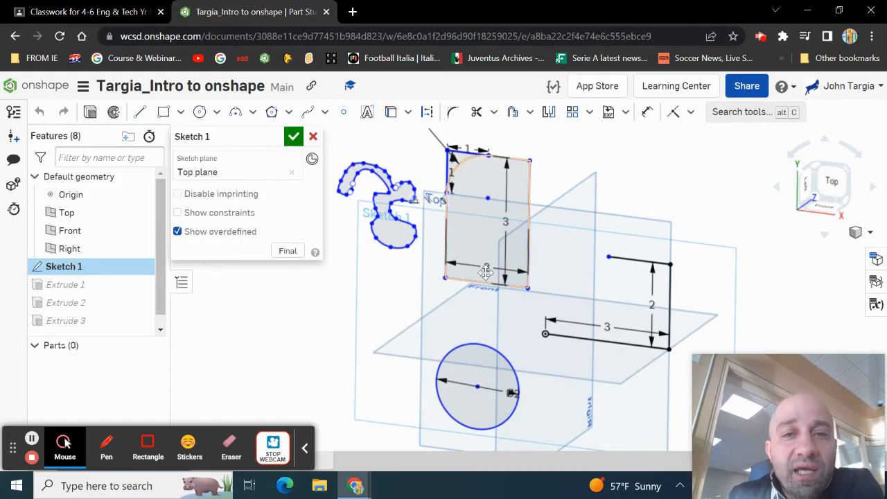
Trim away the two straight corner segments outside the rectangle's rounded corner in Sketch 1, along with their 1 in dimensions
{"action": "left_click", "coordinate": [477, 113]}
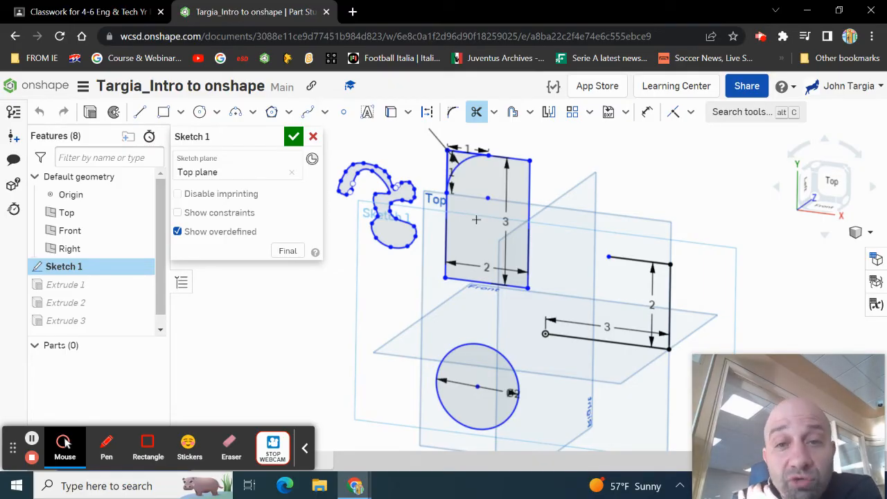
{"action": "scroll", "coordinate": [463, 152], "scroll_direction": "up", "scroll_amount": 5}
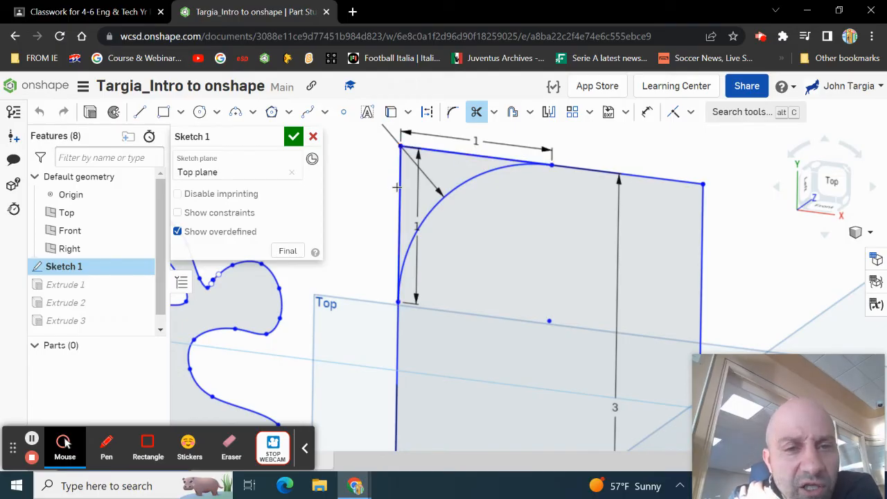
{"action": "left_click", "coordinate": [466, 156]}
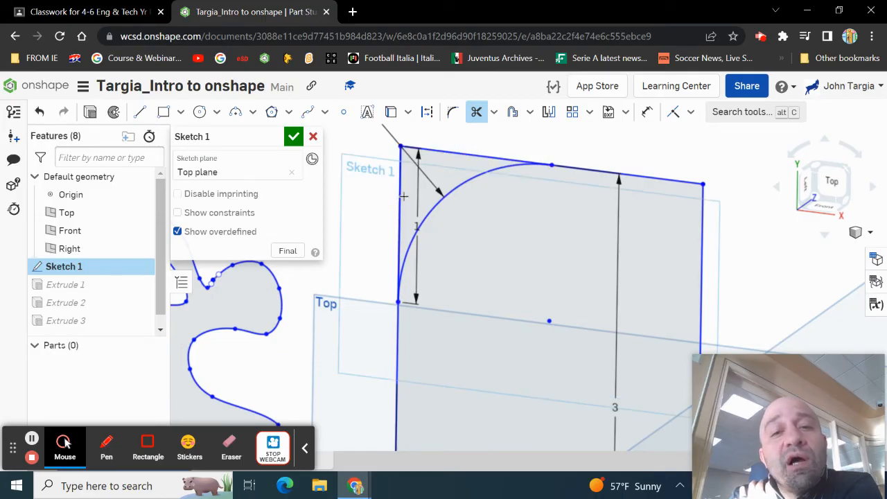
{"action": "left_click", "coordinate": [398, 199]}
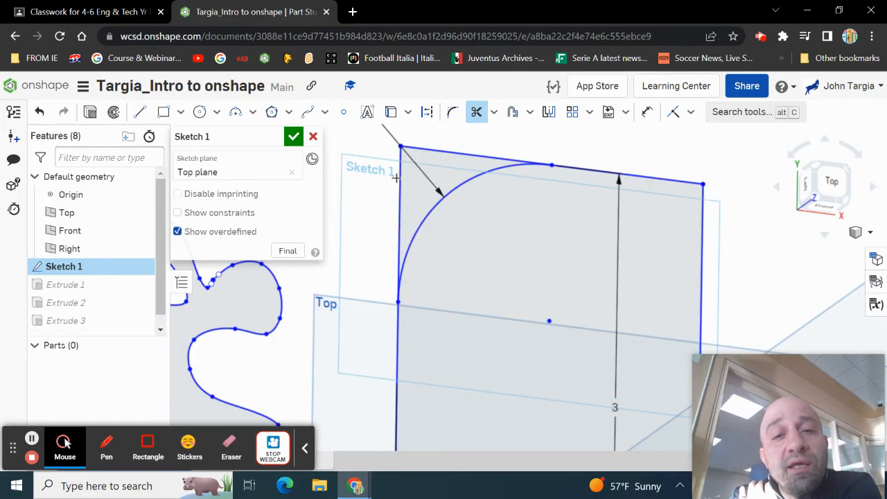
{"action": "left_click", "coordinate": [453, 153]}
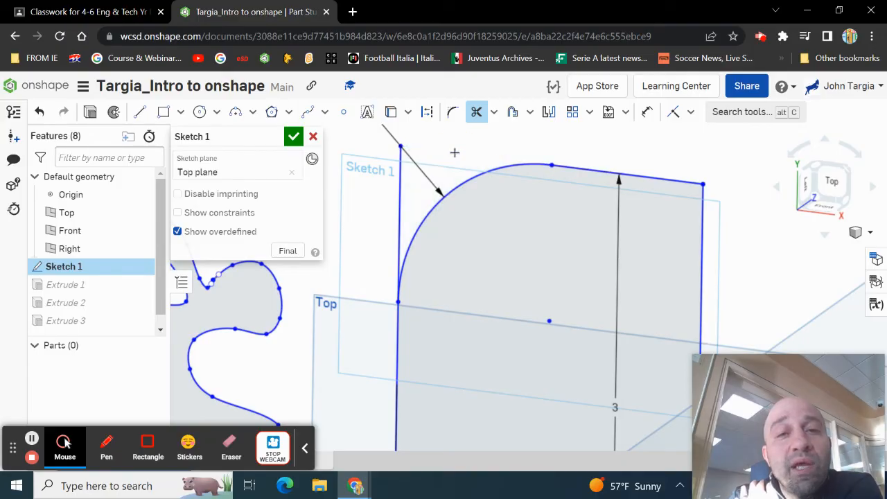
{"action": "left_click", "coordinate": [398, 186]}
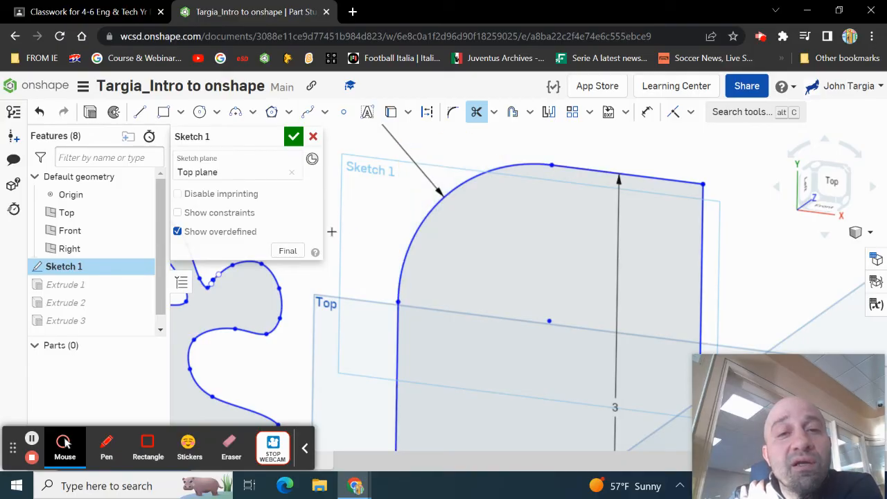
{"action": "scroll", "coordinate": [350, 224], "scroll_direction": "down", "scroll_amount": 5}
{"action": "scroll", "coordinate": [420, 217], "scroll_direction": "up", "scroll_amount": 5}
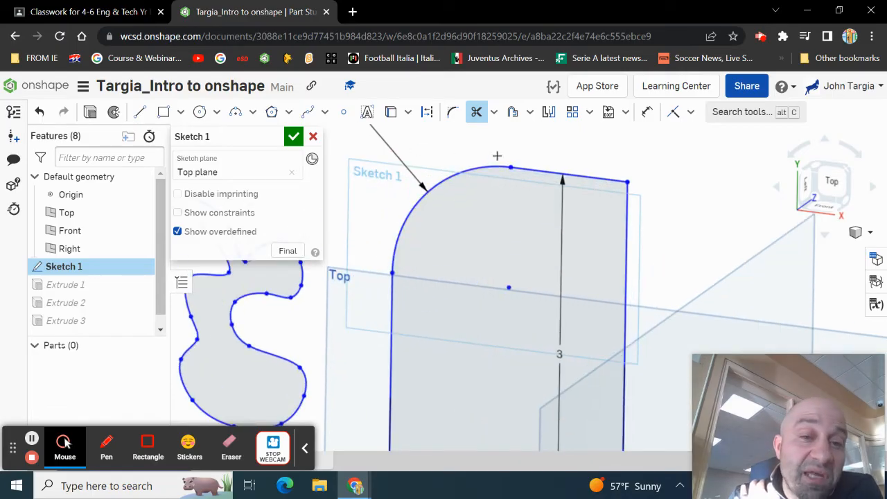
{"action": "left_click", "coordinate": [481, 115]}
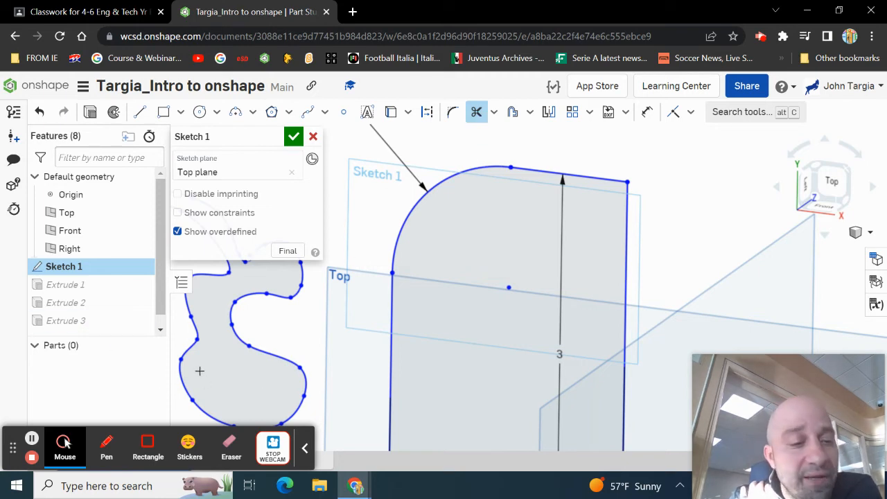
{"action": "left_click", "coordinate": [31, 438]}
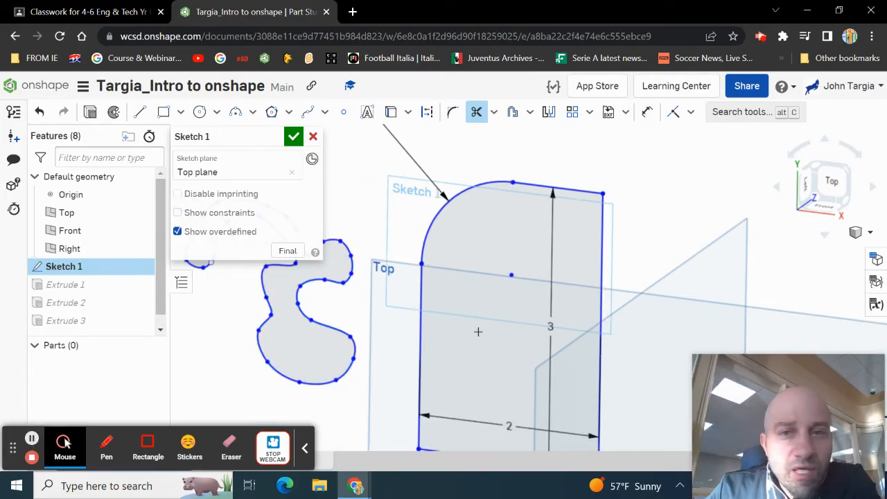
Offset the rounded corner's arc outward by 1/8 in and select the adjoining upper straight edge for offsetting
{"action": "left_click", "coordinate": [513, 114]}
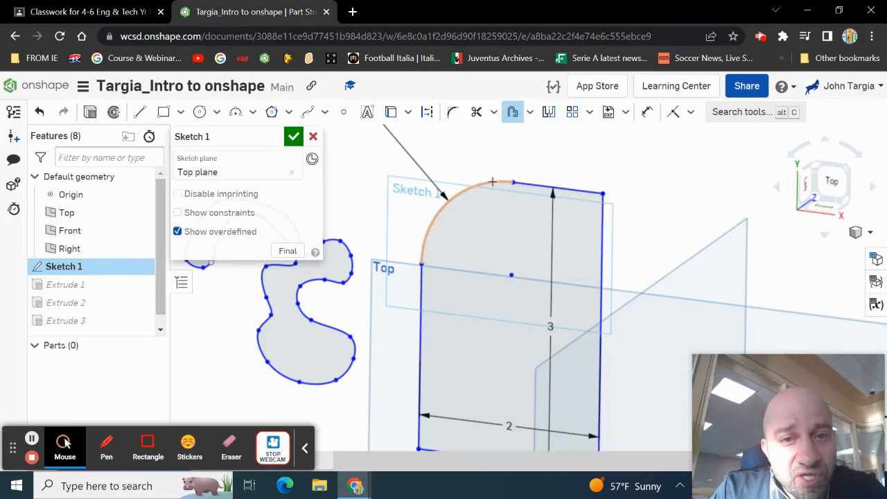
{"action": "middle_click_drag", "start_coordinate": [492, 182], "coordinate": [501, 217]}
{"action": "left_click", "coordinate": [501, 215]}
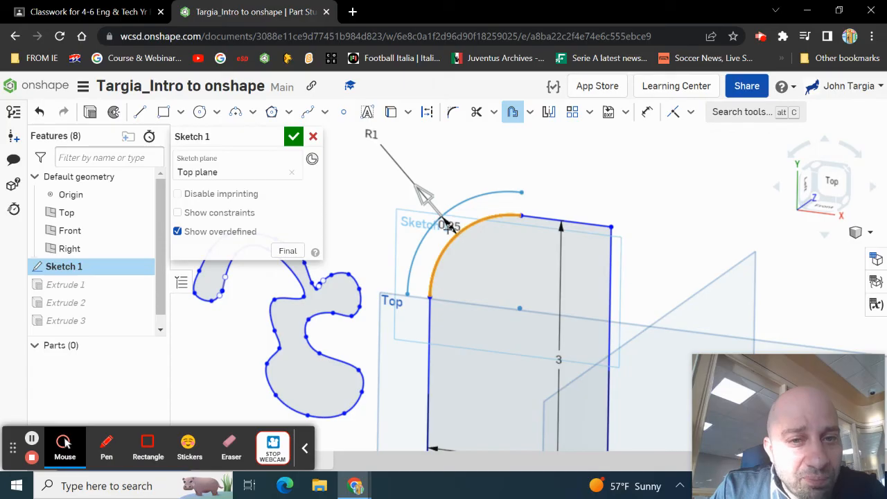
{"action": "scroll", "coordinate": [461, 228], "scroll_direction": "up", "scroll_amount": 5}
{"action": "scroll", "coordinate": [455, 228], "scroll_direction": "down", "scroll_amount": 4}
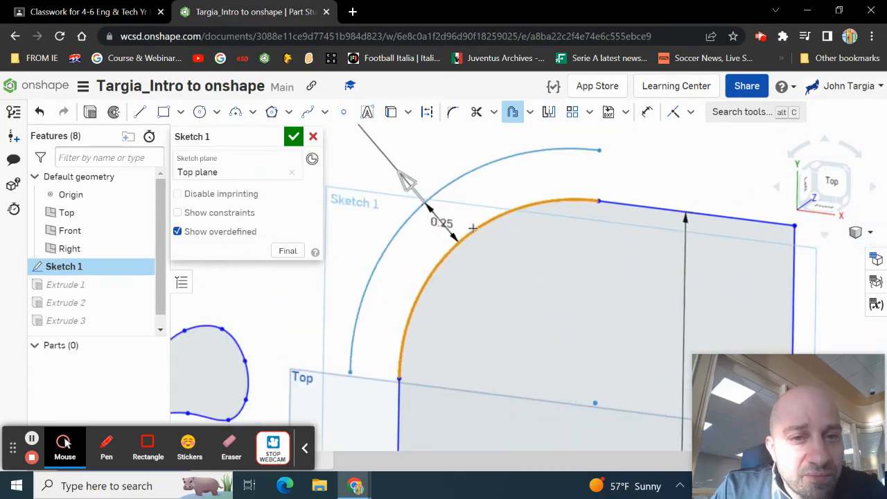
{"action": "scroll", "coordinate": [456, 228], "scroll_direction": "down", "scroll_amount": 1}
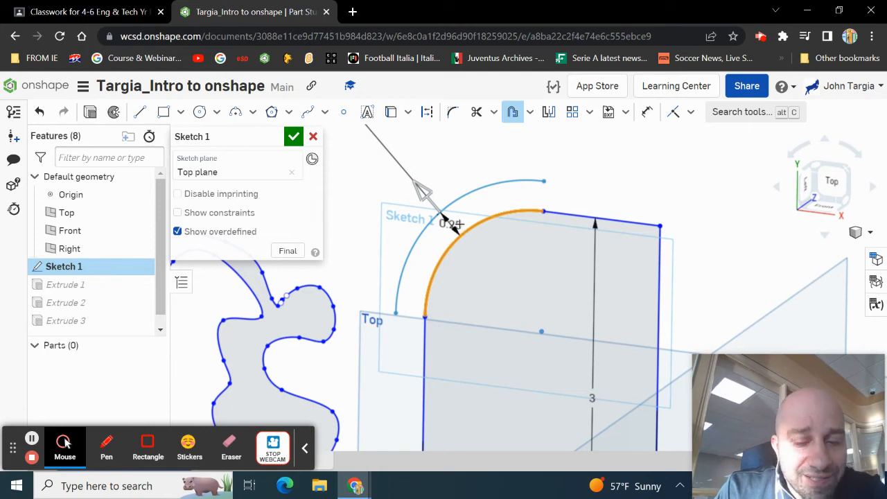
{"action": "left_click", "coordinate": [454, 225]}
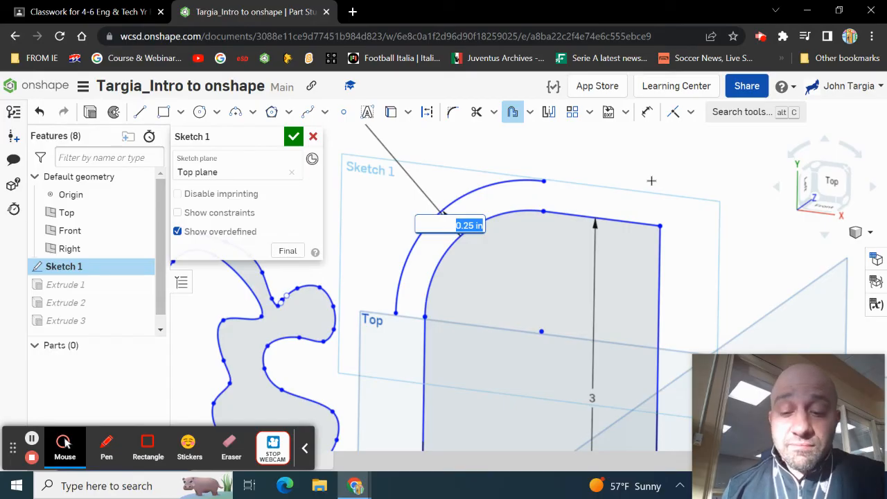
{"action": "left_click", "coordinate": [620, 220]}
{"action": "left_click", "coordinate": [600, 275]}
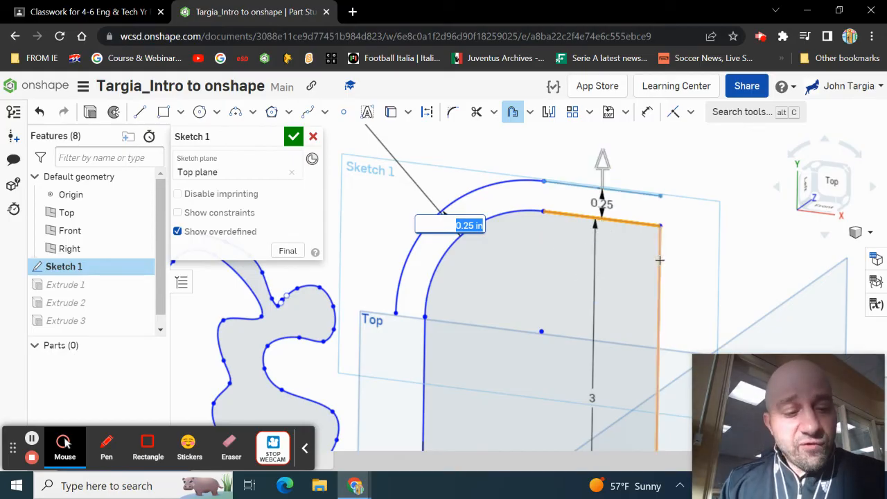
{"action": "type", "text": "1/8"}
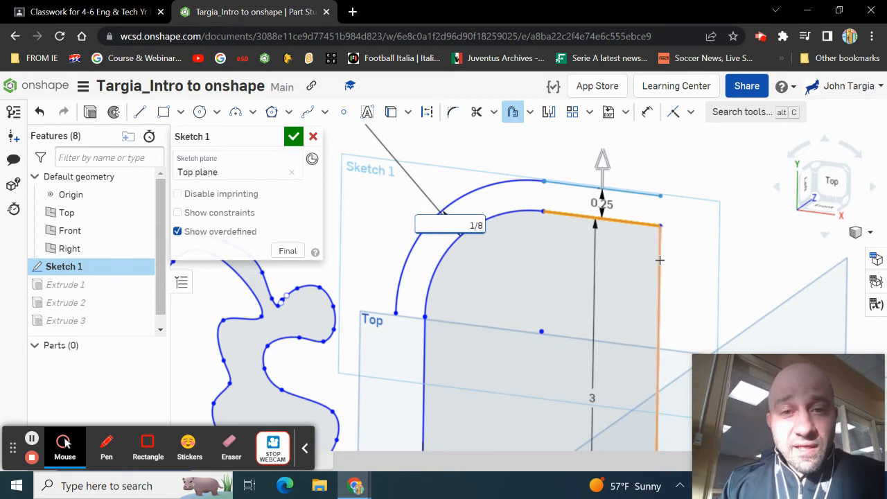
{"action": "key", "text": "Return"}
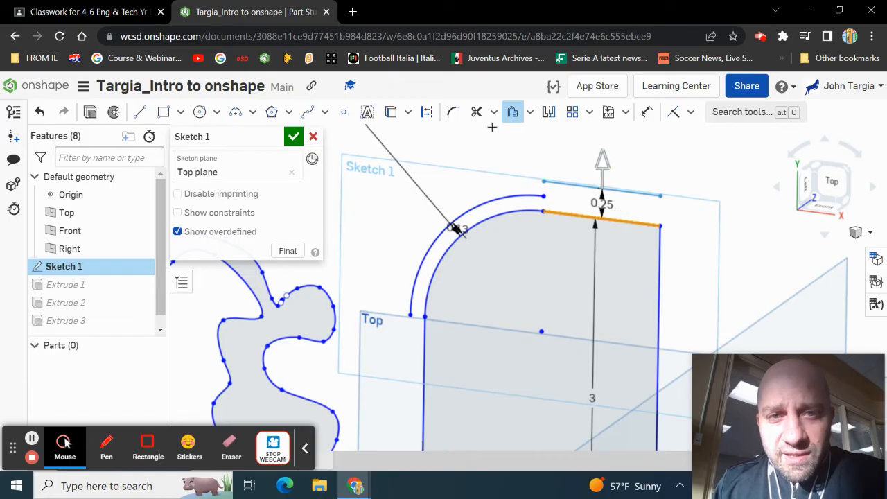
Offset the rounded rectangle's upper straight edge outward by 1/8 in
{"action": "left_click", "coordinate": [513, 111]}
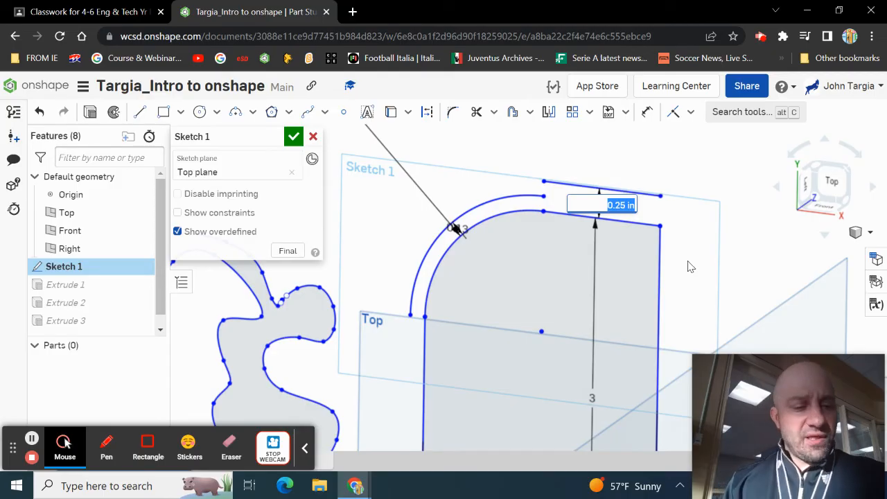
{"action": "type", "text": "1/8"}
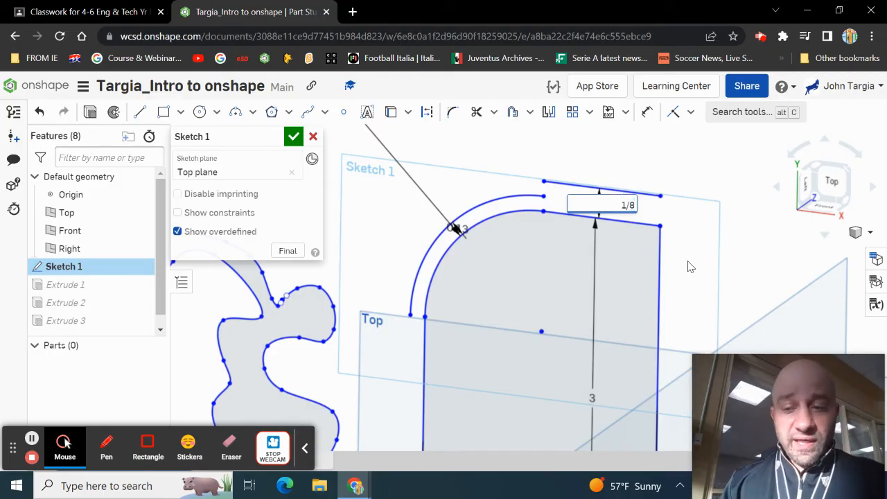
{"action": "key", "text": "Return"}
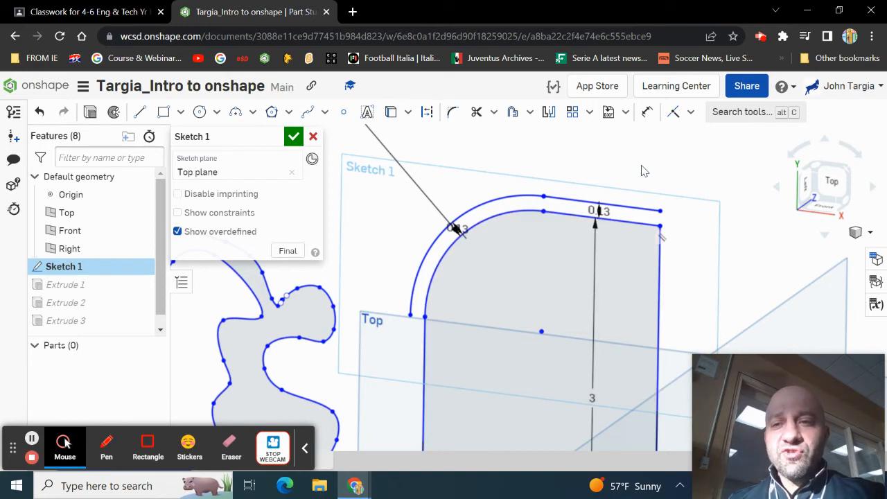
Dimension the straight edge below the rounded corner at 2 in, placing the dimension outside the shape
{"action": "scroll", "coordinate": [634, 259], "scroll_direction": "down", "scroll_amount": 3}
{"action": "right_click_drag", "start_coordinate": [630, 271], "coordinate": [567, 167]}
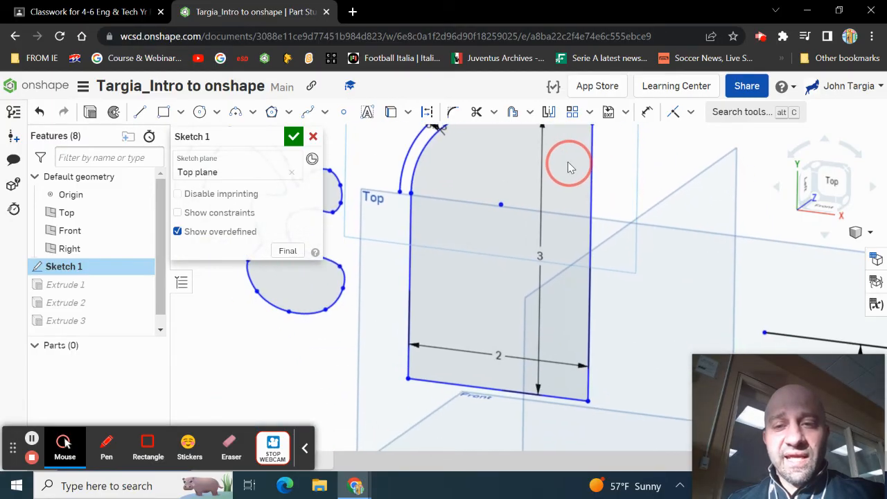
{"action": "scroll", "coordinate": [568, 167], "scroll_direction": "down", "scroll_amount": 2}
{"action": "mouse_move", "coordinate": [570, 185]}
{"action": "middle_mouse_down"}
{"action": "mouse_move", "coordinate": [653, 261]}
{"action": "mouse_move", "coordinate": [693, 257]}
{"action": "middle_mouse_up"}
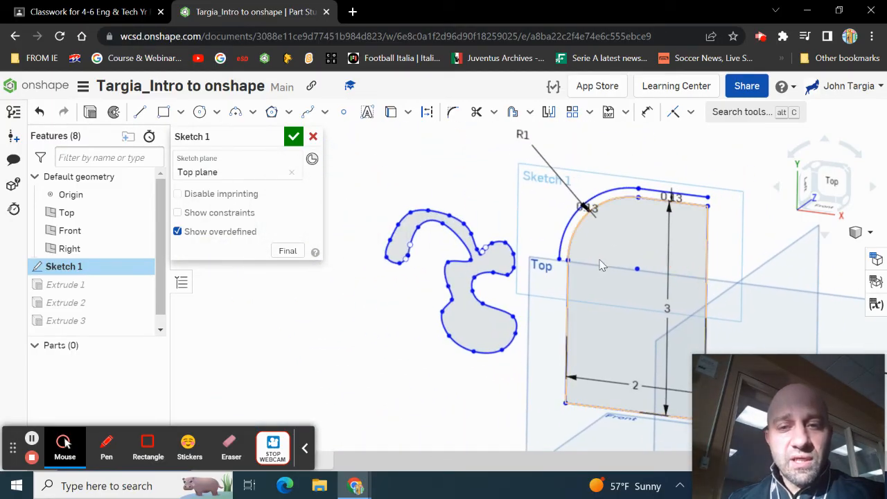
{"action": "left_click", "coordinate": [646, 113]}
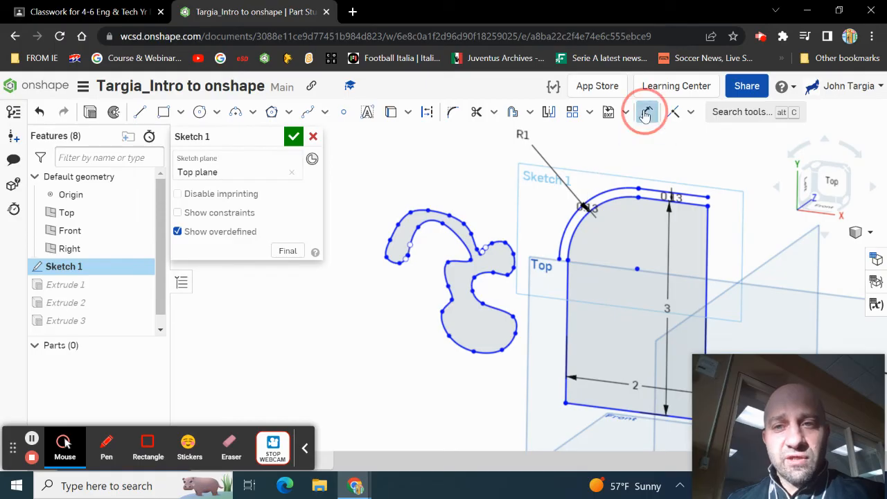
{"action": "left_click", "coordinate": [568, 290]}
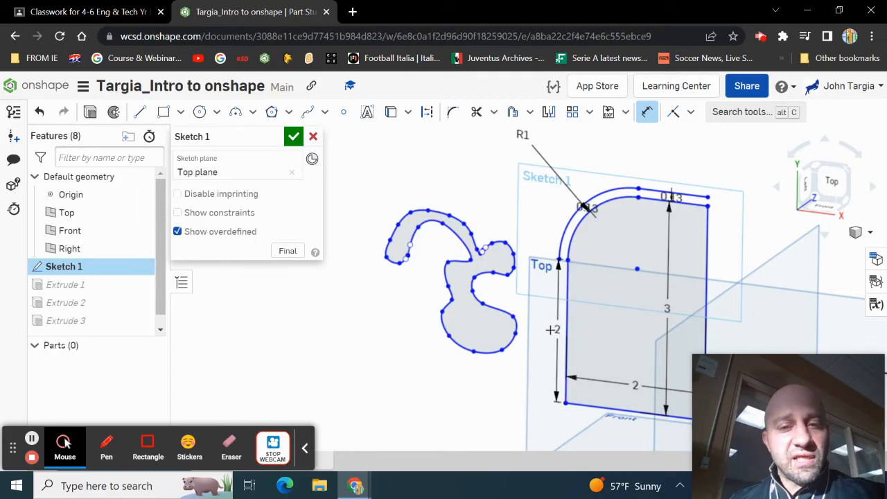
{"action": "left_click", "coordinate": [539, 329]}
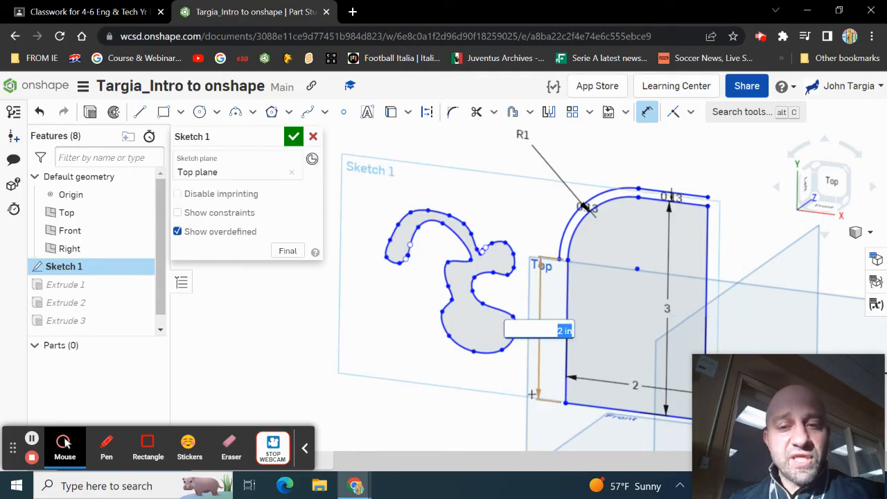
{"action": "key", "text": "Return"}
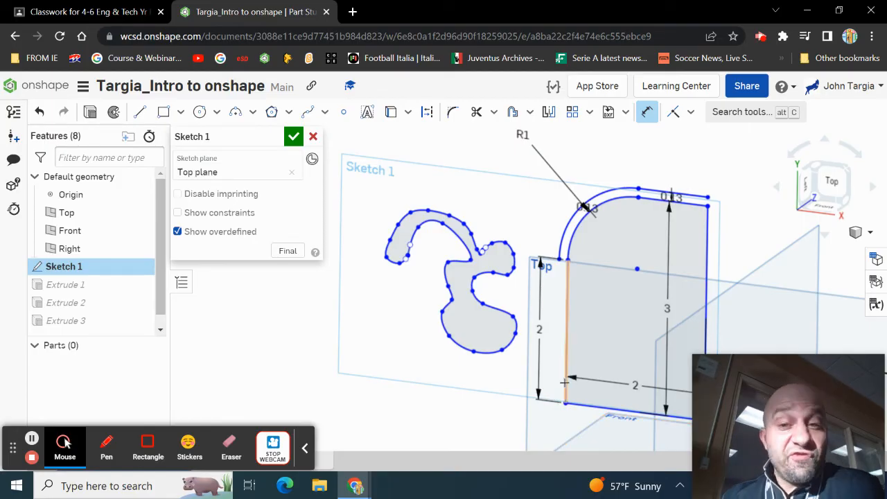
Try an overall height of 4 in for the rounded rectangle and undo the change
{"action": "mouse_move", "coordinate": [592, 311]}
{"action": "middle_mouse_down"}
{"action": "mouse_move", "coordinate": [580, 317]}
{"action": "mouse_move", "coordinate": [402, 294]}
{"action": "middle_mouse_up"}
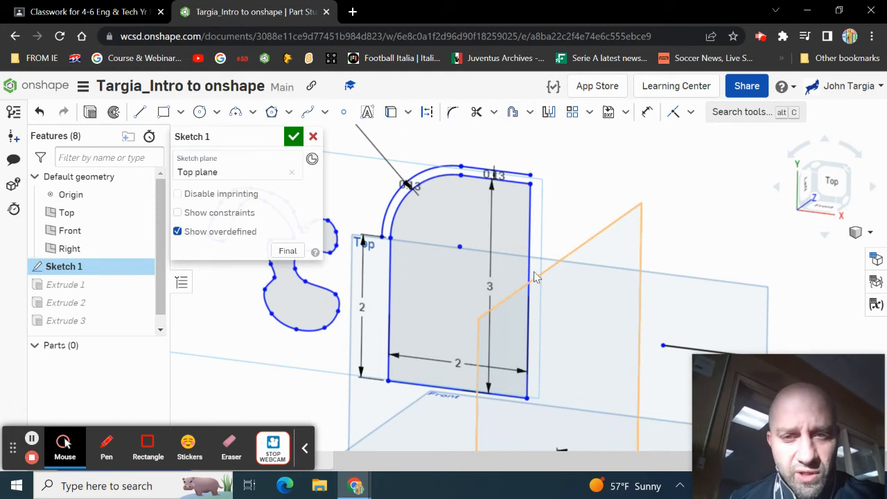
{"action": "double_click", "coordinate": [489, 287]}
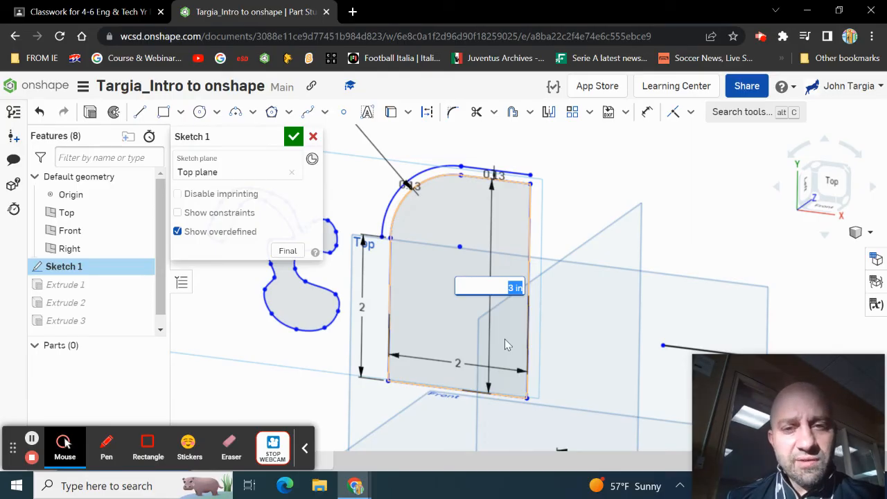
{"action": "type", "text": "4"}
{"action": "key", "text": "Return"}
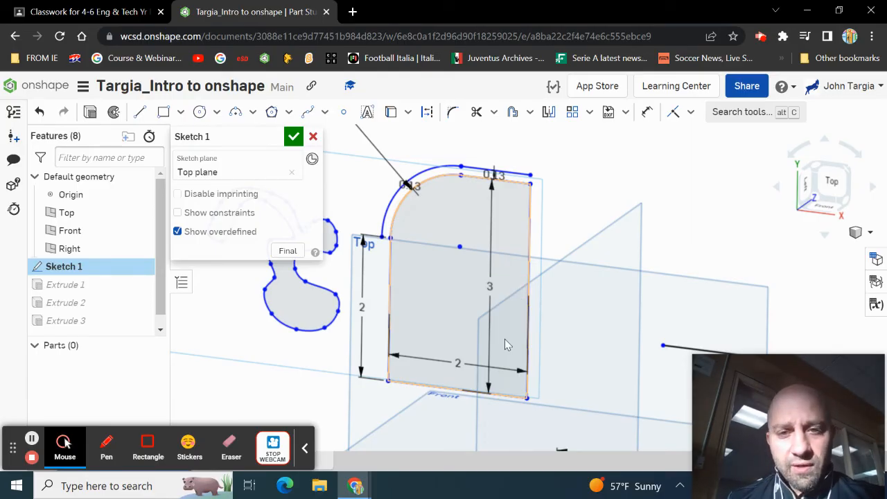
{"action": "scroll", "coordinate": [520, 321], "scroll_direction": "down", "scroll_amount": 3}
{"action": "middle_click_drag", "start_coordinate": [533, 318], "coordinate": [475, 267]}
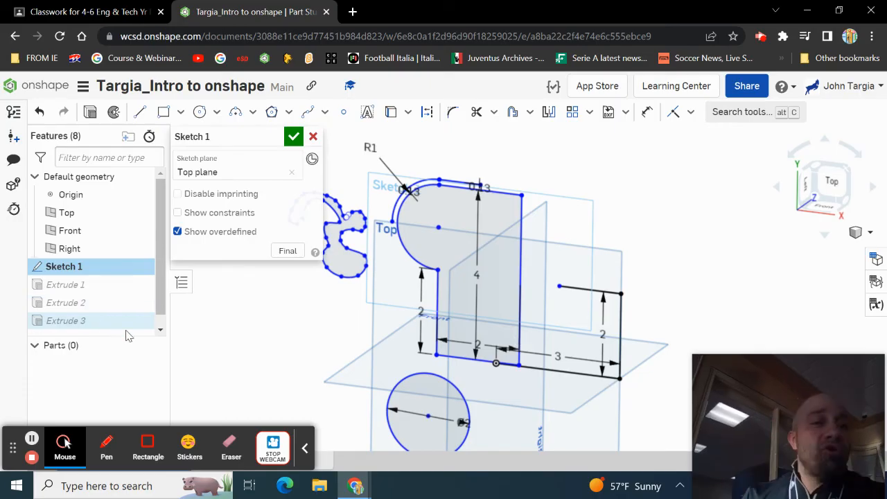
{"action": "left_click", "coordinate": [40, 113]}
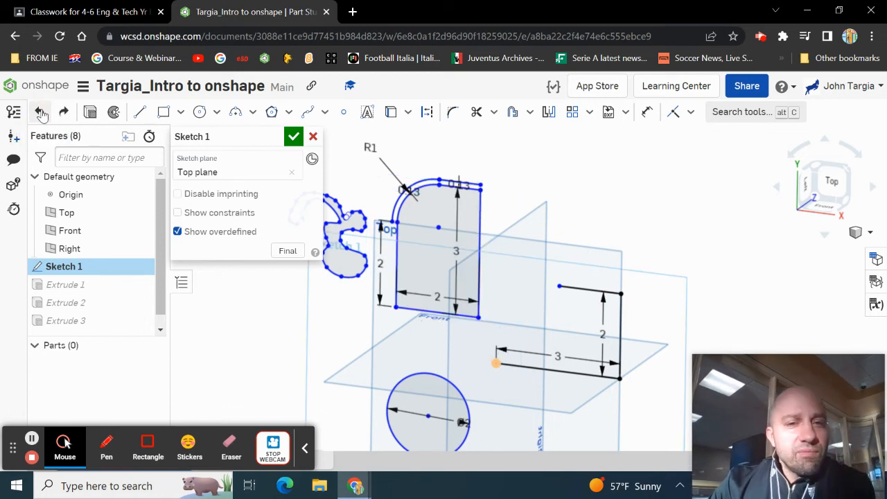
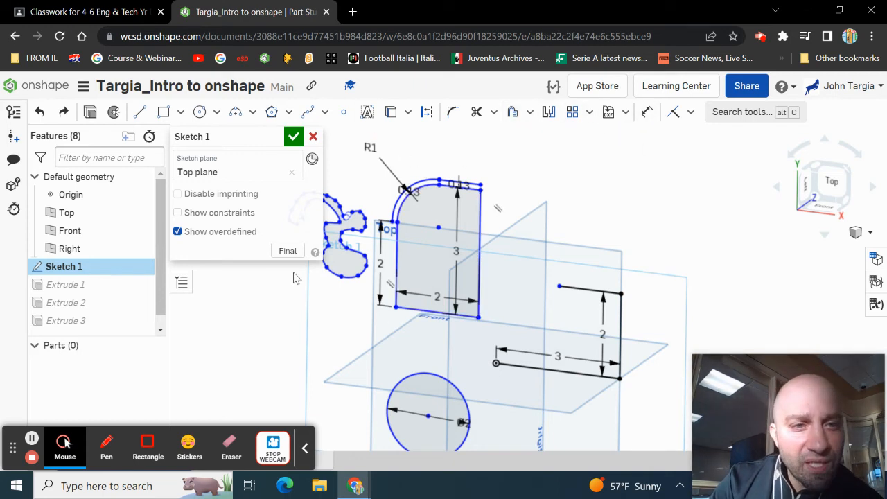
Accept the edits to Sketch 1 and inspect the rebuilt rounded block among the extruded parts
{"action": "scroll", "coordinate": [498, 255], "scroll_direction": "up", "scroll_amount": 2}
{"action": "scroll", "coordinate": [412, 249], "scroll_direction": "up", "scroll_amount": 2}
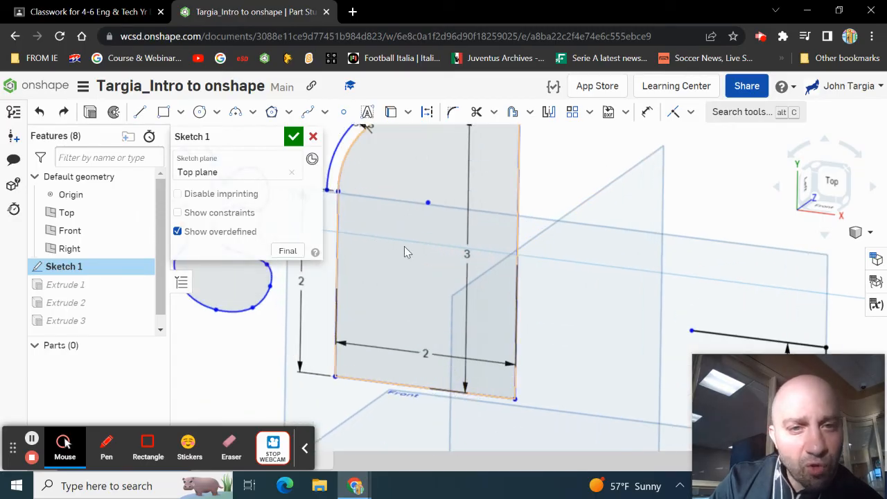
{"action": "scroll", "coordinate": [441, 226], "scroll_direction": "down", "scroll_amount": 4}
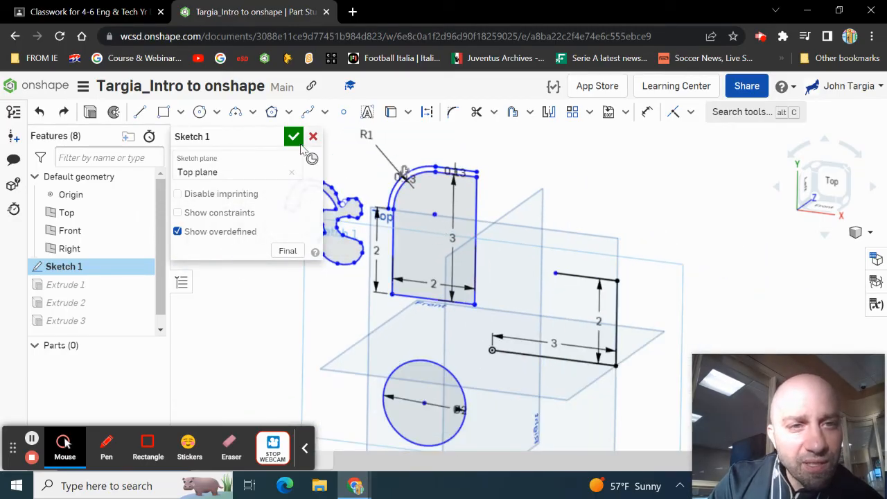
{"action": "left_click", "coordinate": [294, 138]}
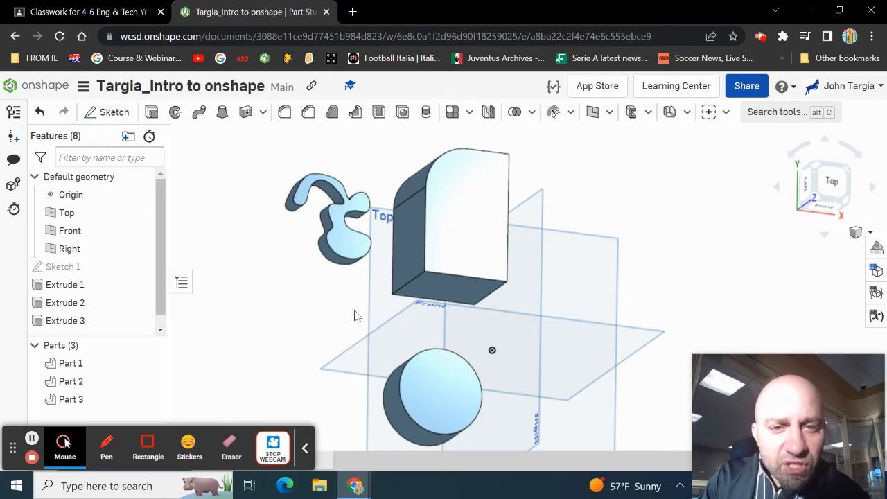
{"action": "mouse_move", "coordinate": [477, 219]}
{"action": "right_mouse_down"}
{"action": "mouse_move", "coordinate": [465, 237]}
{"action": "mouse_move", "coordinate": [480, 218]}
{"action": "right_mouse_up"}
{"action": "scroll", "coordinate": [480, 216], "scroll_direction": "up", "scroll_amount": 3}
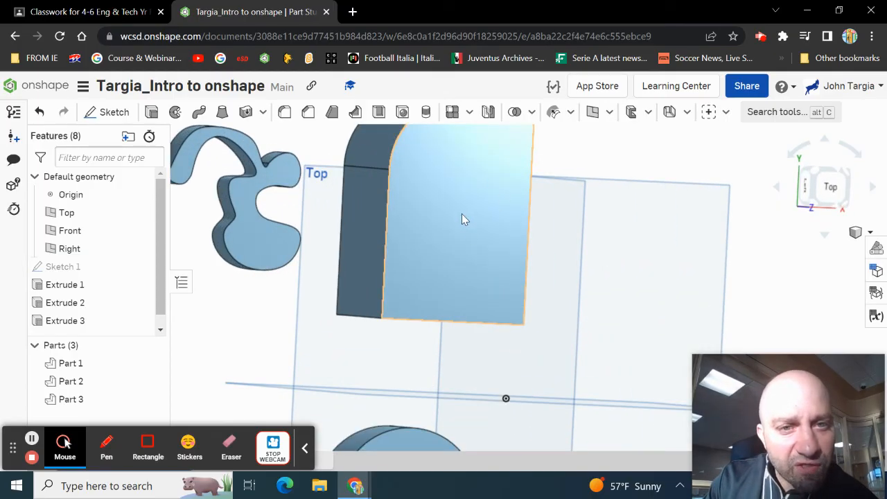
{"action": "scroll", "coordinate": [447, 211], "scroll_direction": "down", "scroll_amount": 3}
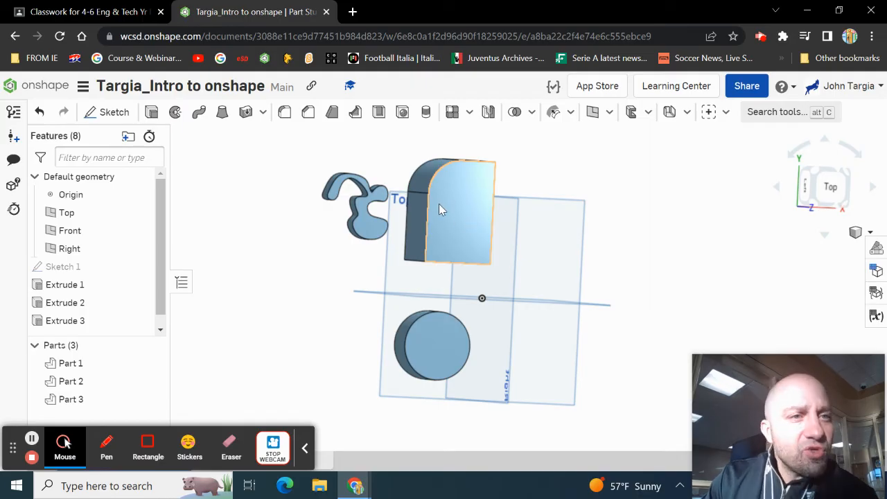
Start a new sketch on the large flat face of the rounded block made by Extrude 1
{"action": "left_click", "coordinate": [108, 112]}
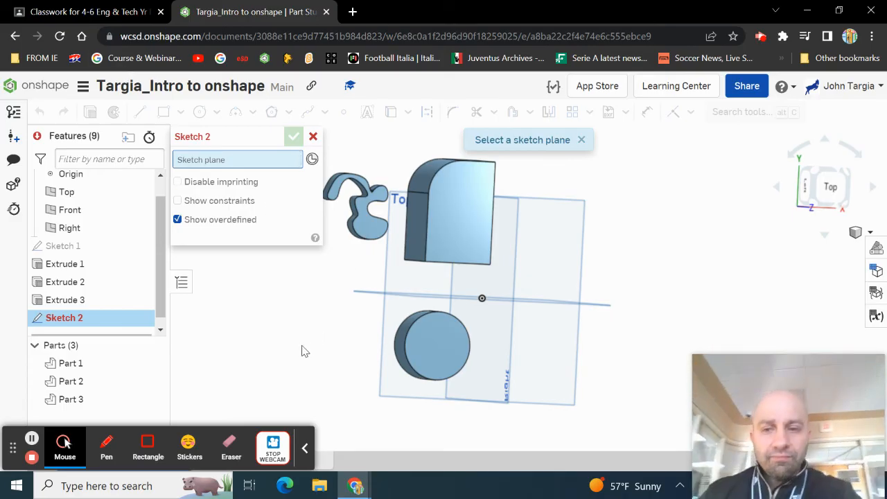
{"action": "scroll", "coordinate": [460, 211], "scroll_direction": "up", "scroll_amount": 3}
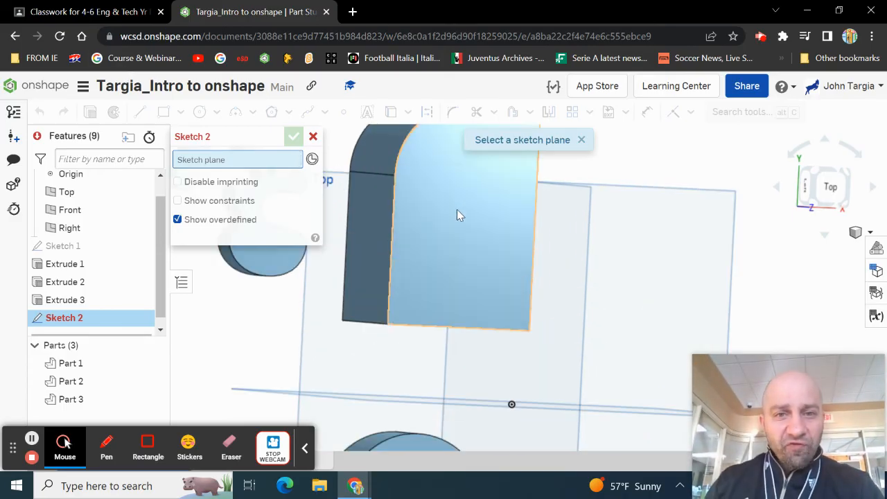
{"action": "scroll", "coordinate": [458, 212], "scroll_direction": "down", "scroll_amount": 2}
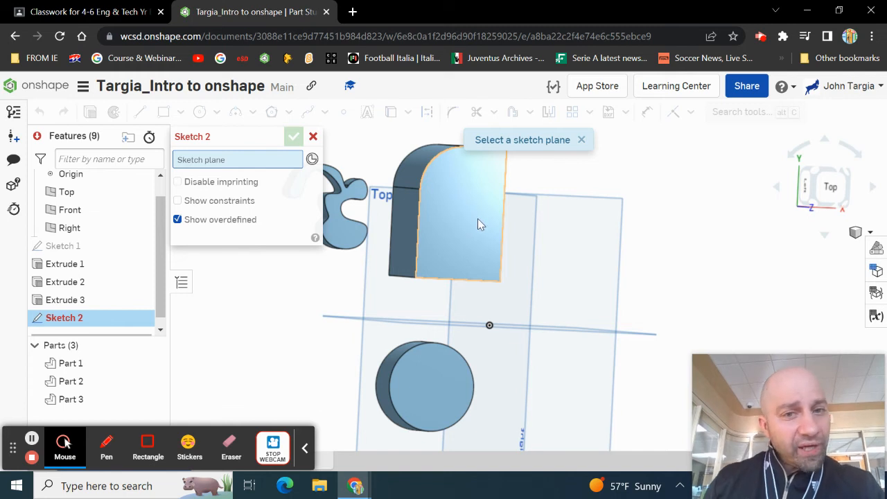
{"action": "scroll", "coordinate": [472, 211], "scroll_direction": "up", "scroll_amount": 2}
{"action": "scroll", "coordinate": [461, 208], "scroll_direction": "down", "scroll_amount": 1}
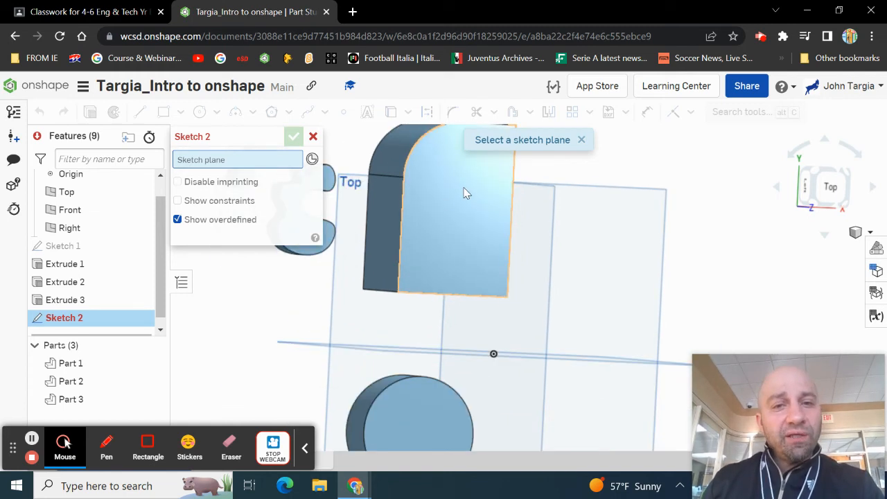
{"action": "left_click", "coordinate": [466, 193]}
{"action": "middle_click_drag", "start_coordinate": [486, 185], "coordinate": [529, 273]}
{"action": "scroll", "coordinate": [531, 274], "scroll_direction": "down", "scroll_amount": 1}
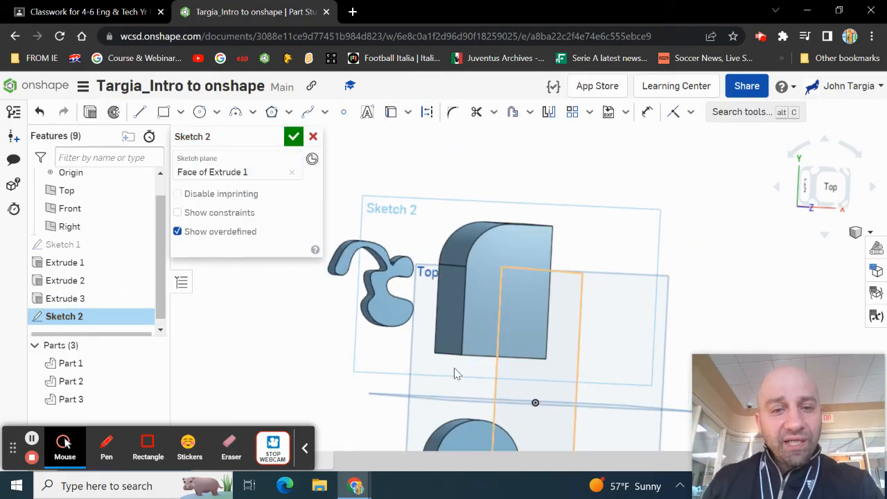
{"action": "scroll", "coordinate": [492, 279], "scroll_direction": "up", "scroll_amount": 1}
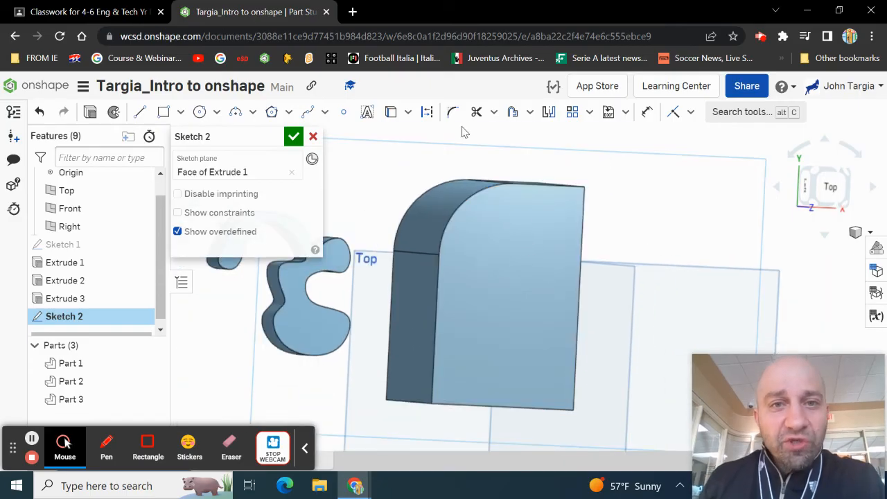
Place a text box across the block's flat face and enter the person's surname as its text
{"action": "left_click", "coordinate": [368, 113]}
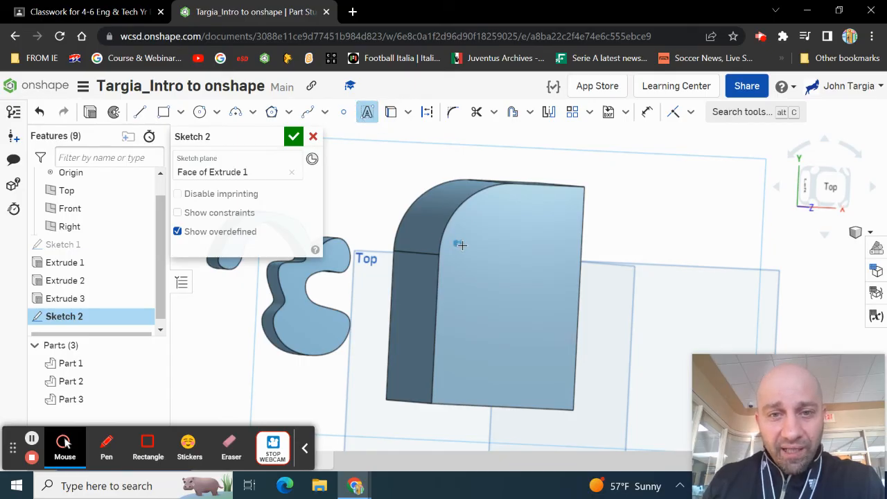
{"action": "left_click", "coordinate": [563, 302]}
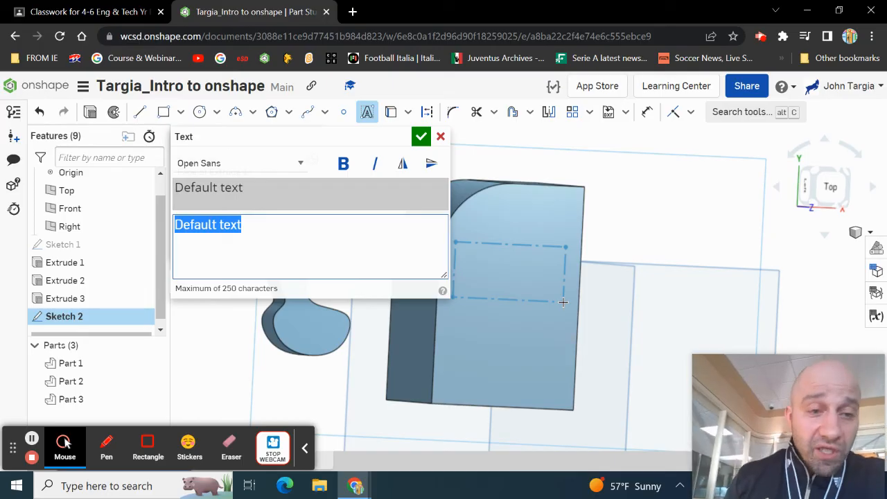
{"action": "type", "text": "Mr"}
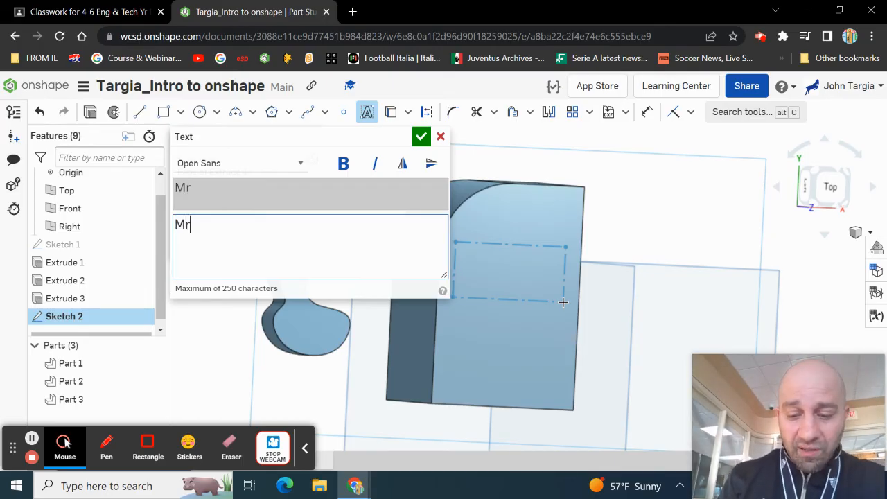
{"action": "key", "text": "BackSpace"}
{"action": "key", "text": "BackSpace"}
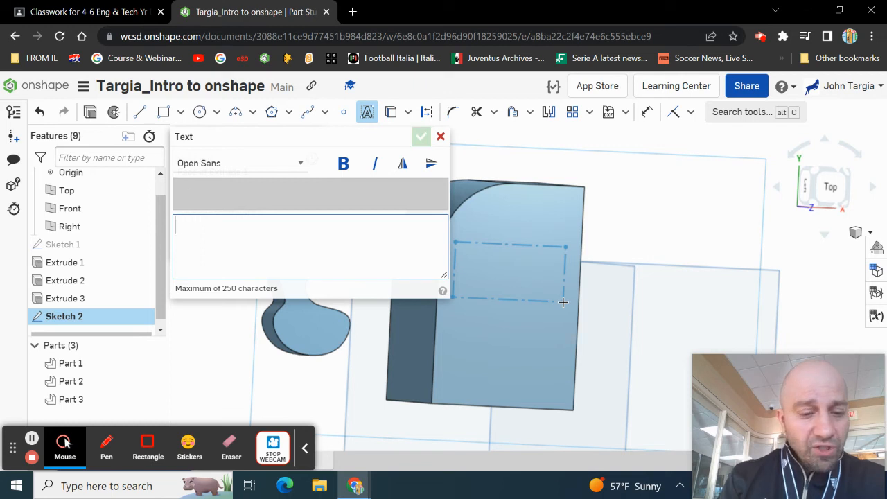
{"action": "type", "text": "Targia"}
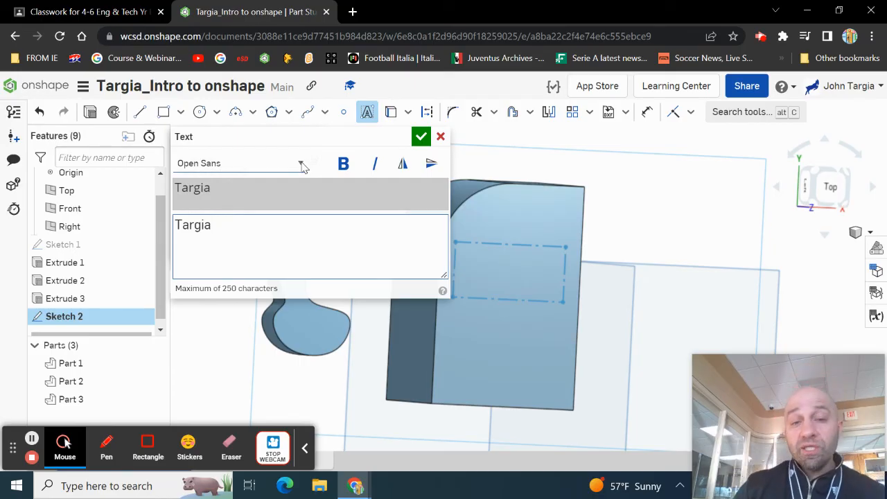
Set the sketch text's font to bold Roboto Slab and accept the text
{"action": "left_click", "coordinate": [302, 165]}
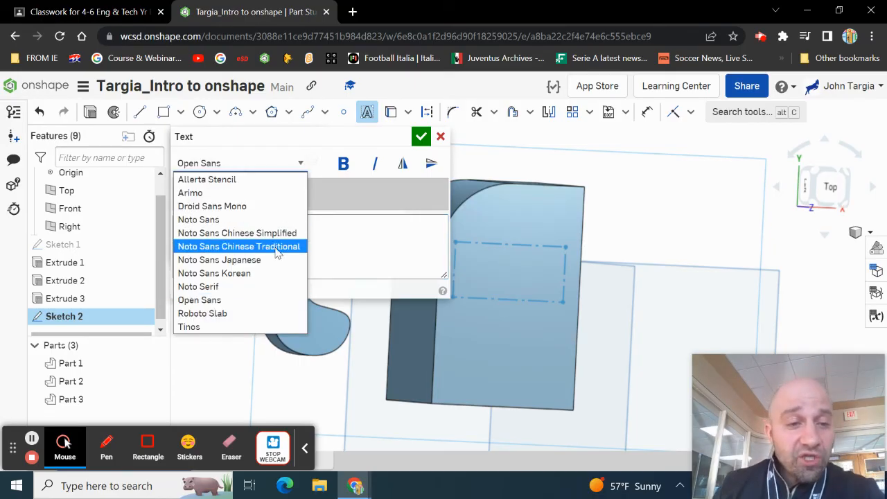
{"action": "left_click", "coordinate": [266, 319]}
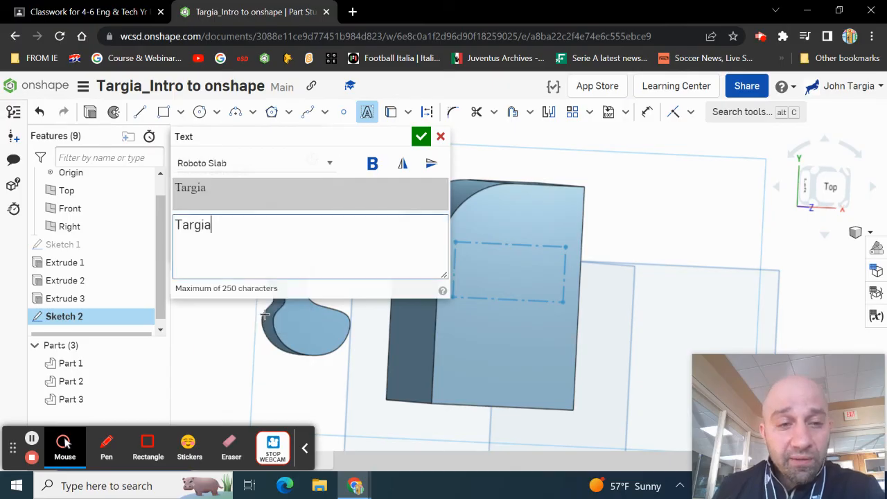
{"action": "left_click", "coordinate": [372, 168]}
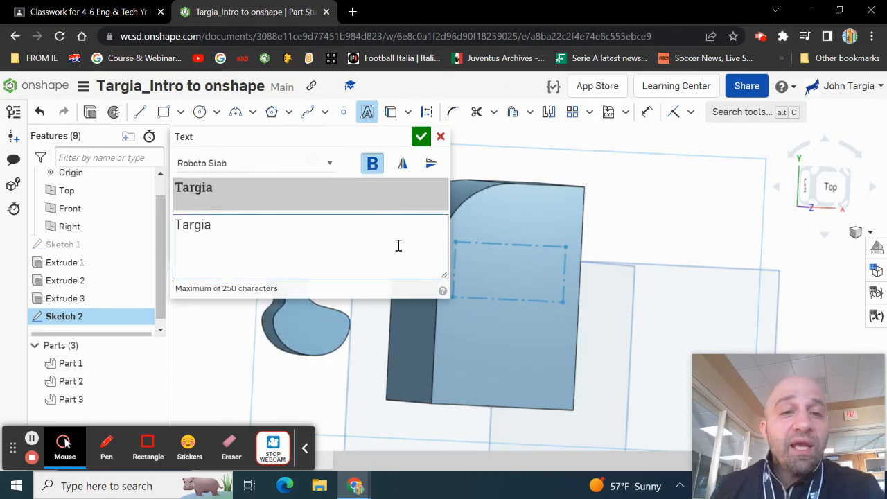
{"action": "left_click", "coordinate": [422, 137]}
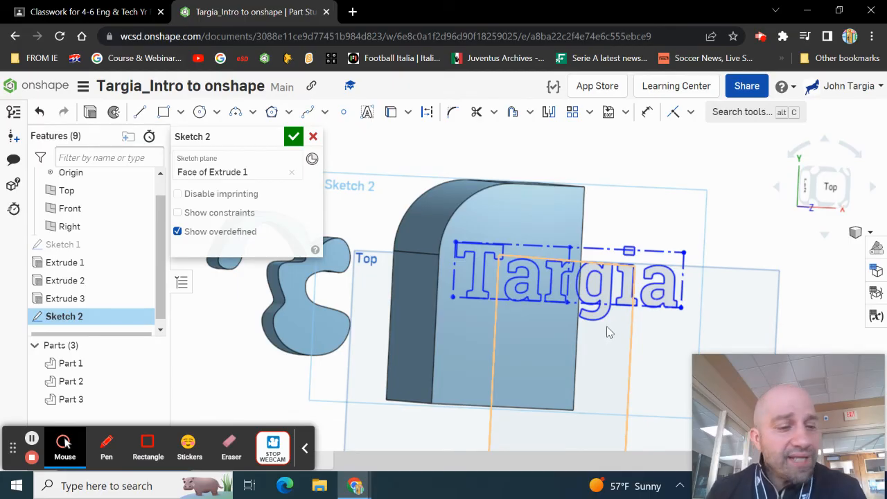
Dimension the upper edge of the text's frame at 1 in
{"action": "left_click", "coordinate": [629, 292]}
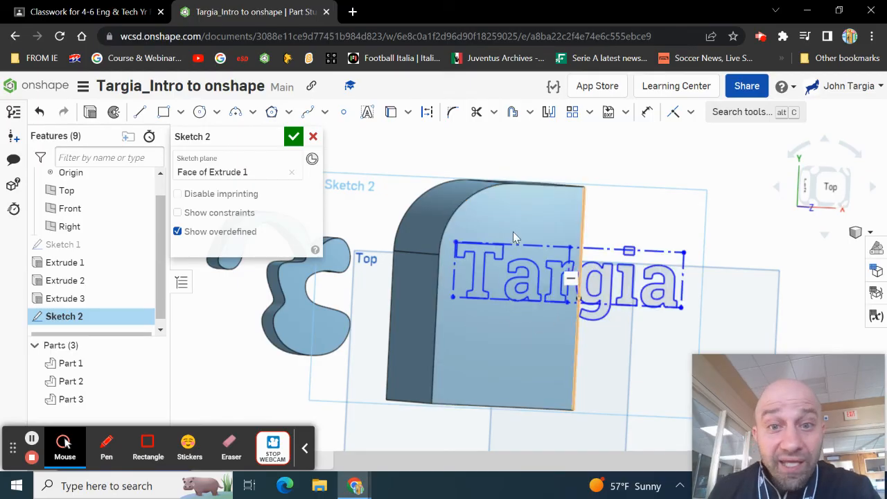
{"action": "left_click", "coordinate": [650, 112]}
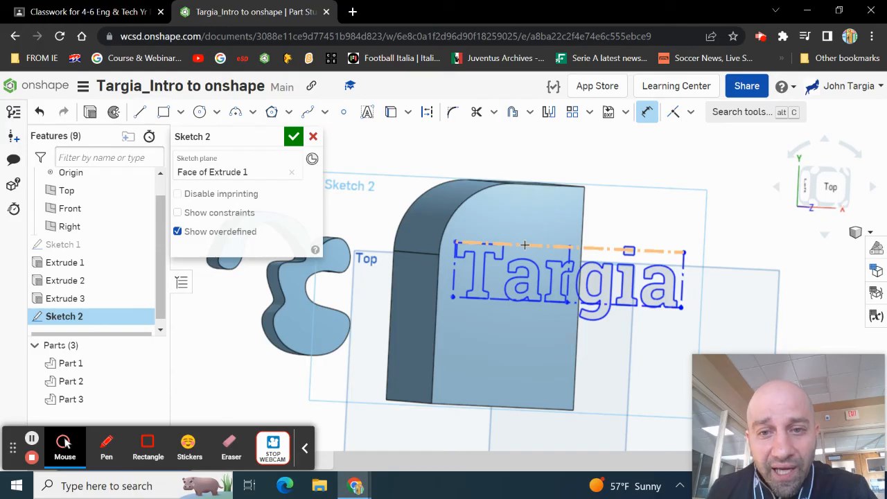
{"action": "left_click", "coordinate": [525, 245]}
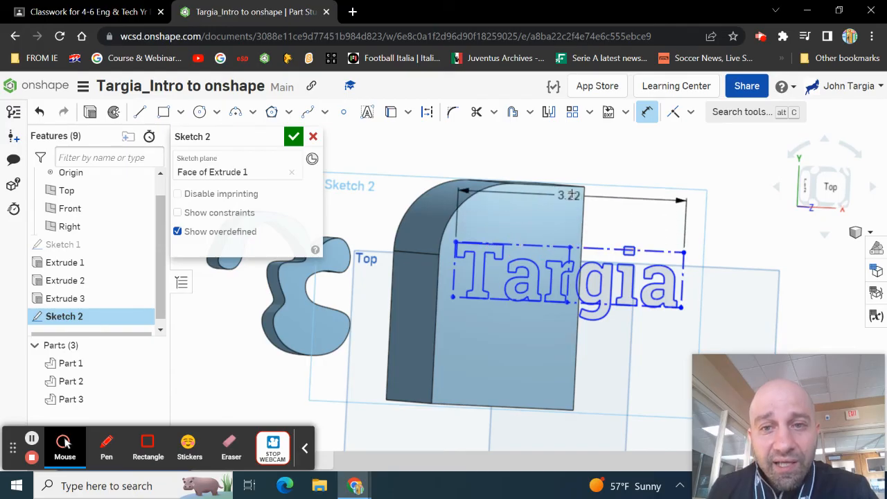
{"action": "left_click", "coordinate": [585, 153]}
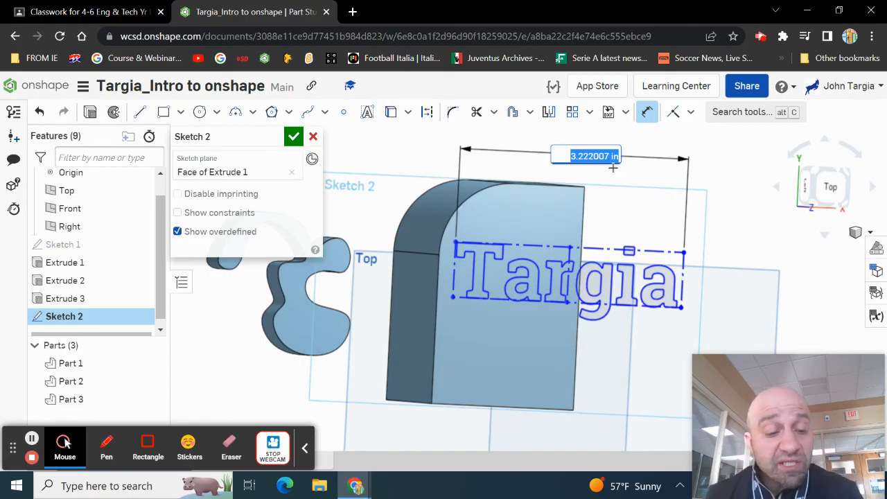
{"action": "type", "text": "1"}
{"action": "key", "text": "Return"}
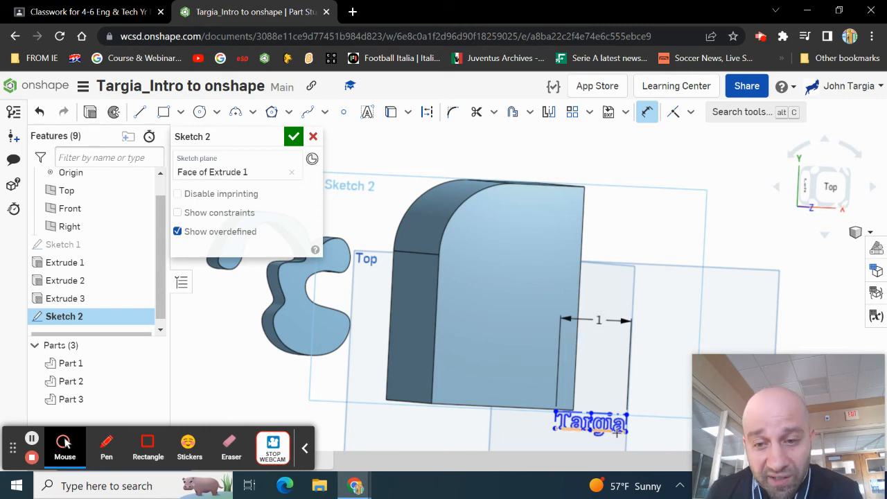
Use Transform to move the surname text from below the block onto its flat face, and finish the sketch
{"action": "mouse_move", "coordinate": [601, 425]}
{"action": "middle_mouse_down"}
{"action": "mouse_move", "coordinate": [582, 286]}
{"action": "mouse_move", "coordinate": [560, 264]}
{"action": "mouse_move", "coordinate": [562, 327]}
{"action": "middle_mouse_up"}
{"action": "scroll", "coordinate": [583, 285], "scroll_direction": "up", "scroll_amount": 1}
{"action": "scroll", "coordinate": [563, 274], "scroll_direction": "down", "scroll_amount": 2}
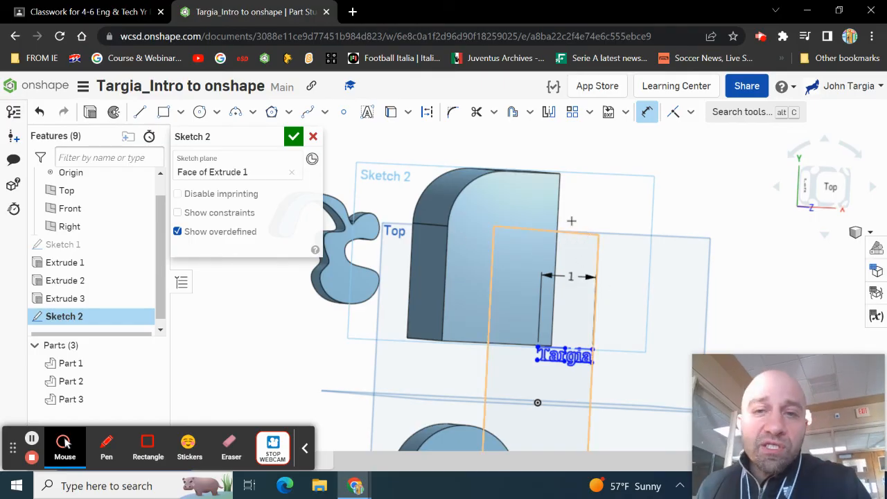
{"action": "left_click", "coordinate": [589, 114]}
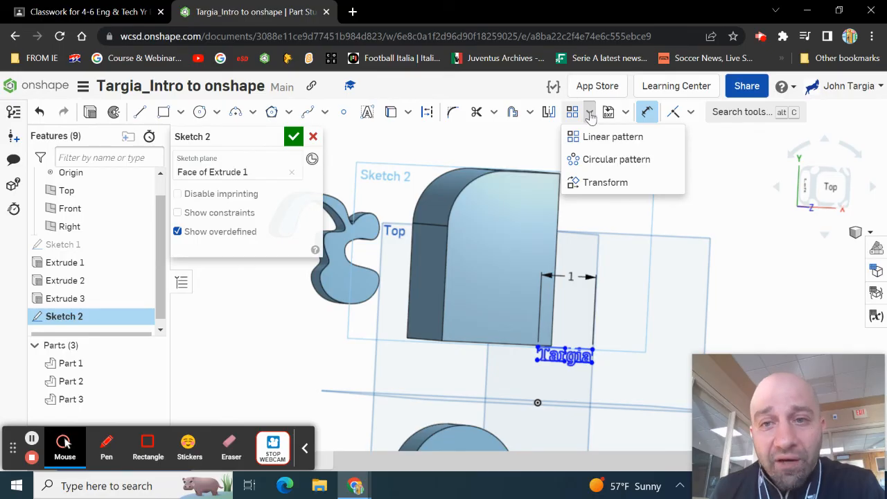
{"action": "left_click", "coordinate": [631, 184]}
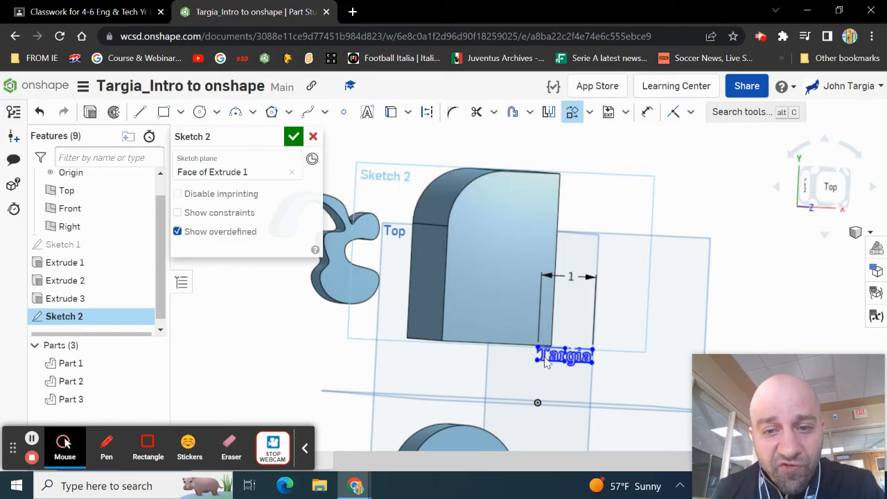
{"action": "scroll", "coordinate": [544, 364], "scroll_direction": "up", "scroll_amount": 5}
{"action": "scroll", "coordinate": [531, 328], "scroll_direction": "up", "scroll_amount": 2}
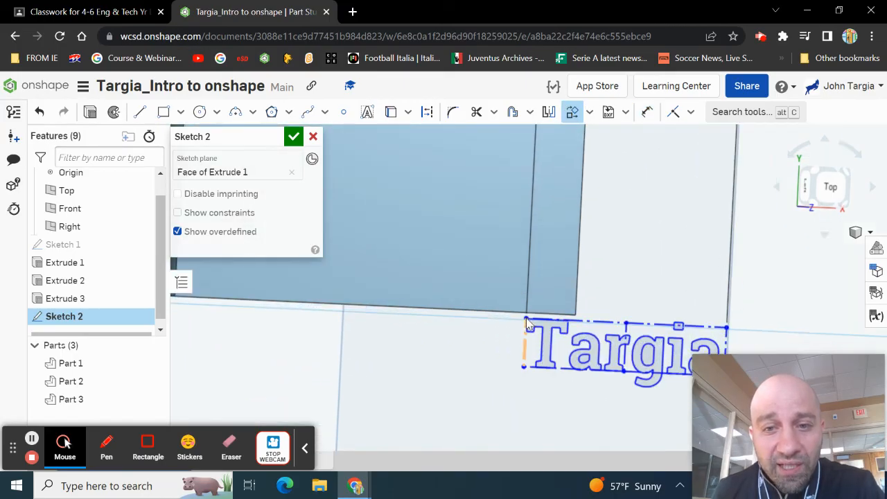
{"action": "left_click", "coordinate": [528, 323]}
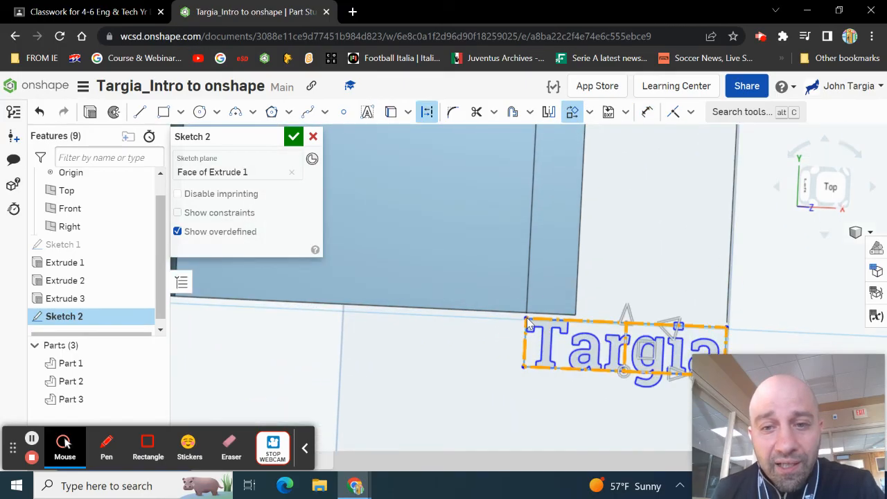
{"action": "mouse_move", "coordinate": [603, 339]}
{"action": "middle_mouse_down"}
{"action": "mouse_move", "coordinate": [593, 318]}
{"action": "mouse_move", "coordinate": [550, 302]}
{"action": "middle_mouse_up"}
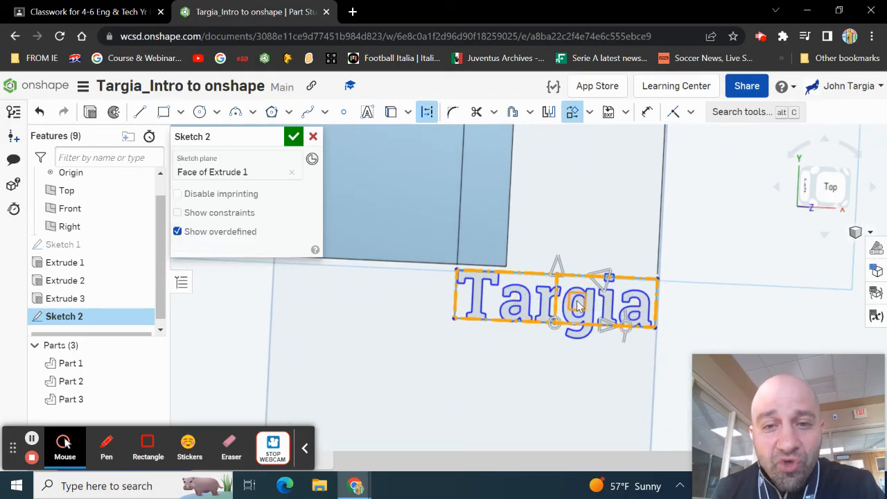
{"action": "left_click_drag", "start_coordinate": [577, 305], "coordinate": [424, 167]}
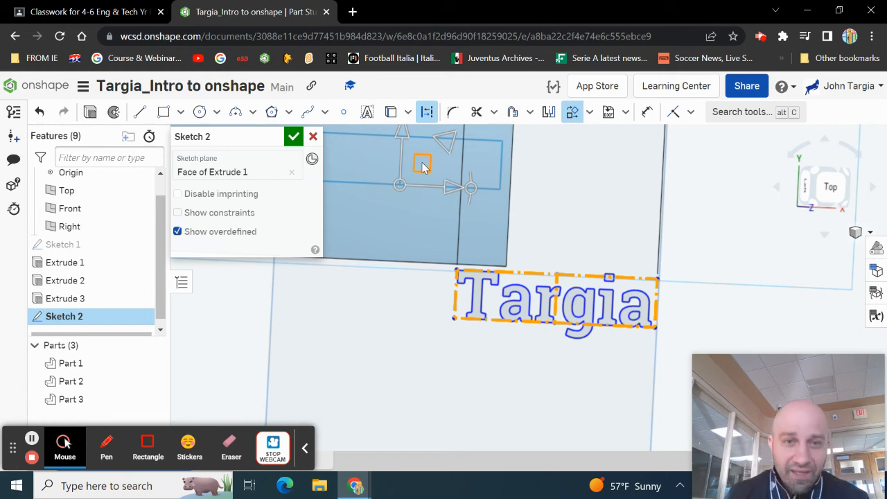
{"action": "mouse_move", "coordinate": [422, 163]}
{"action": "middle_mouse_down"}
{"action": "mouse_move", "coordinate": [557, 266]}
{"action": "mouse_move", "coordinate": [579, 356]}
{"action": "middle_mouse_up"}
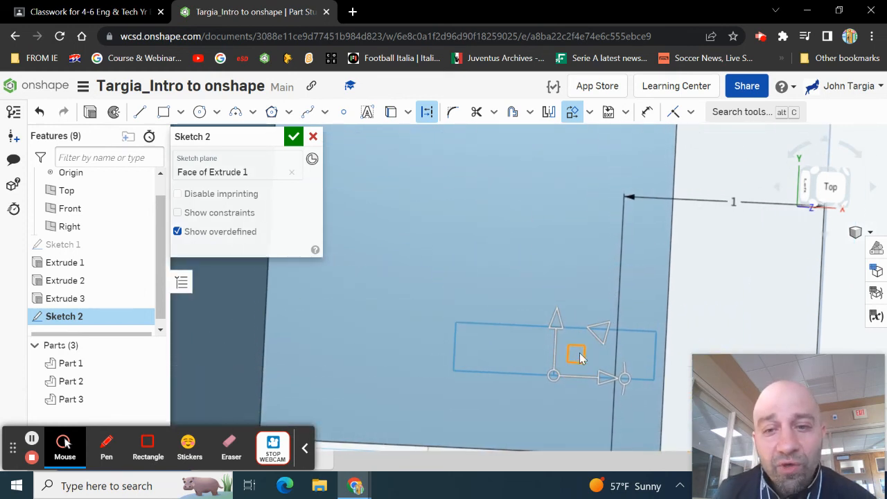
{"action": "mouse_move", "coordinate": [581, 355]}
{"action": "left_mouse_down"}
{"action": "mouse_move", "coordinate": [550, 255]}
{"action": "mouse_move", "coordinate": [479, 171]}
{"action": "mouse_move", "coordinate": [491, 174]}
{"action": "left_mouse_up"}
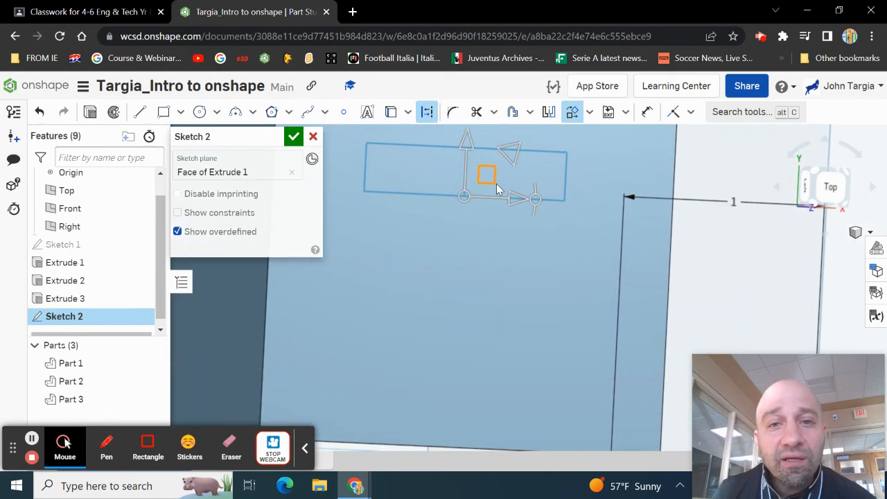
{"action": "scroll", "coordinate": [497, 184], "scroll_direction": "down", "scroll_amount": 3}
{"action": "left_click", "coordinate": [294, 138]}
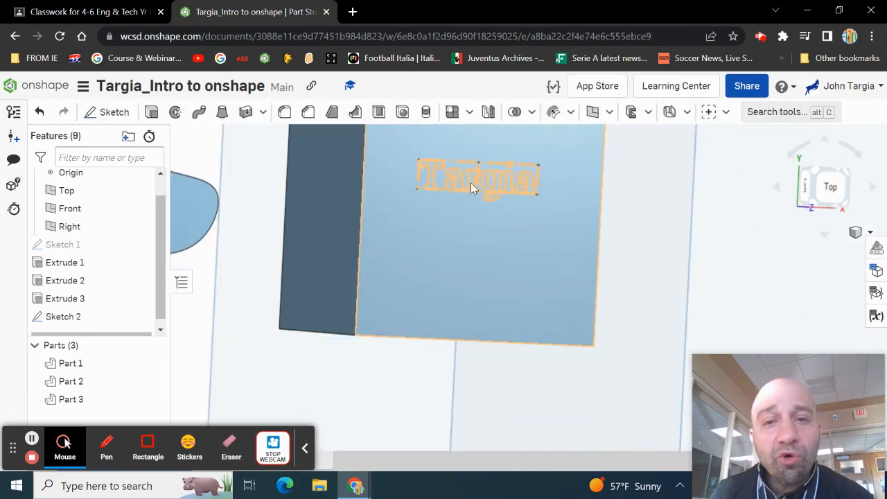
Extrude the surname sketch text on the block's flat face as added material with a blind depth of 1/32 in
{"action": "scroll", "coordinate": [513, 253], "scroll_direction": "down", "scroll_amount": 5}
{"action": "scroll", "coordinate": [510, 249], "scroll_direction": "up", "scroll_amount": 6}
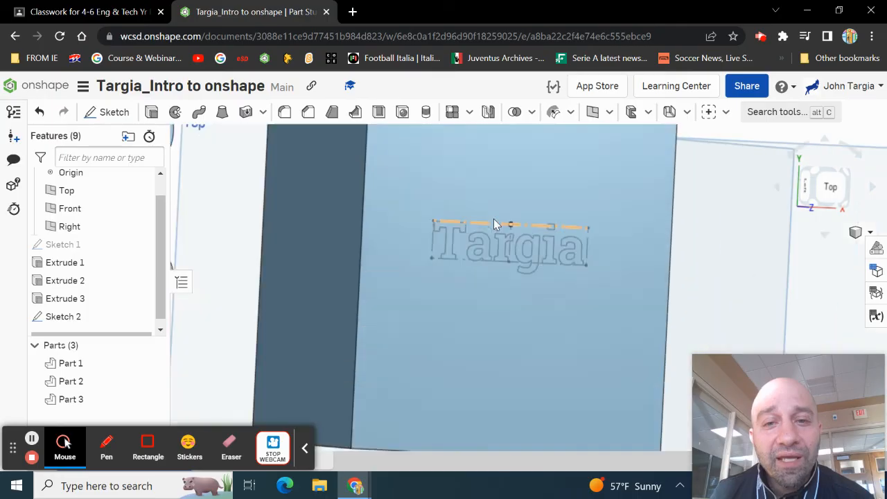
{"action": "left_click", "coordinate": [434, 235]}
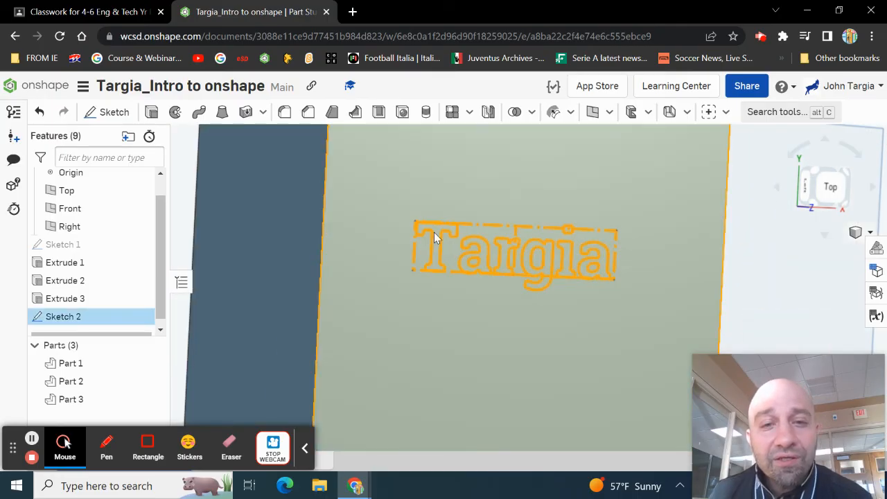
{"action": "left_click", "coordinate": [151, 111]}
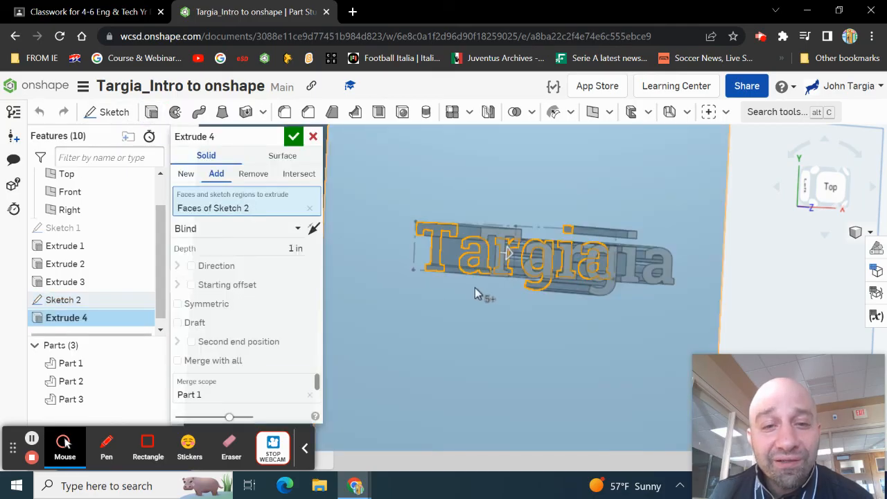
{"action": "right_click_drag", "start_coordinate": [440, 317], "coordinate": [454, 285]}
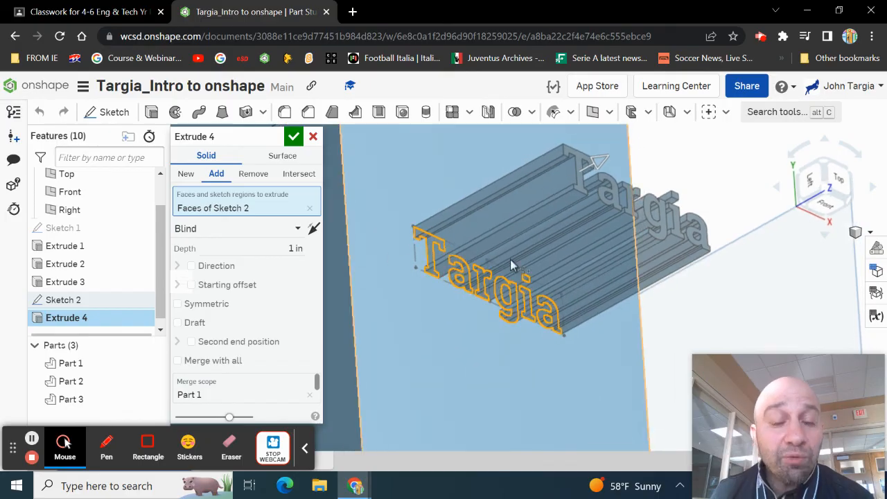
{"action": "left_click", "coordinate": [280, 248]}
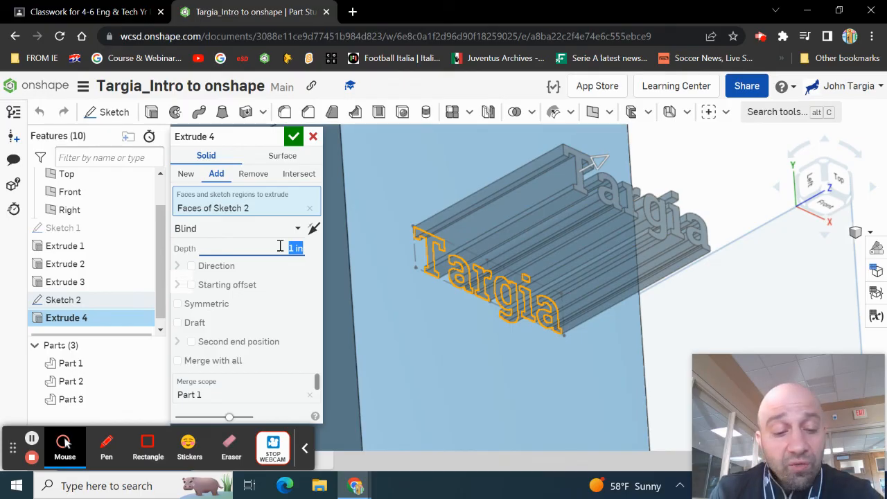
{"action": "type", "text": "1/32"}
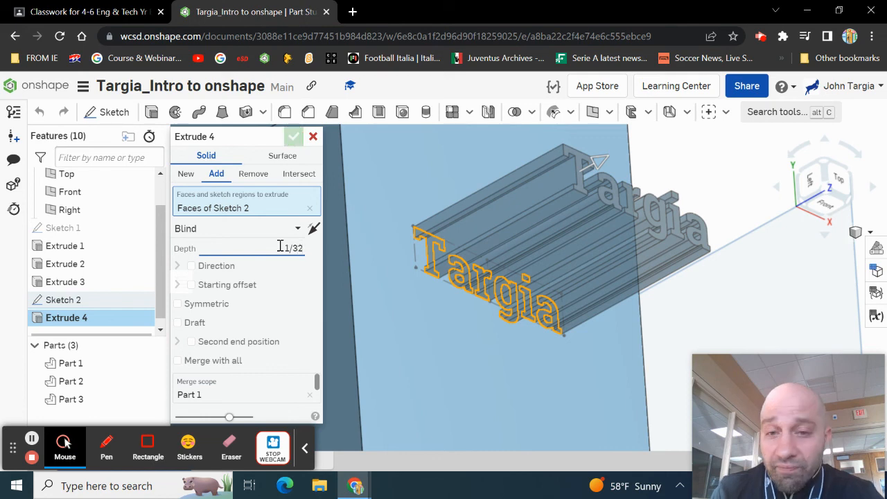
{"action": "key", "text": "Return"}
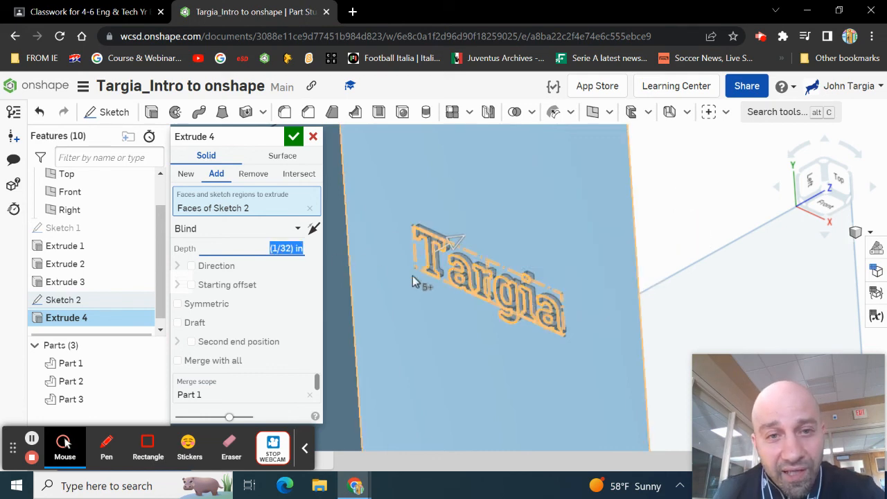
{"action": "left_click", "coordinate": [294, 139]}
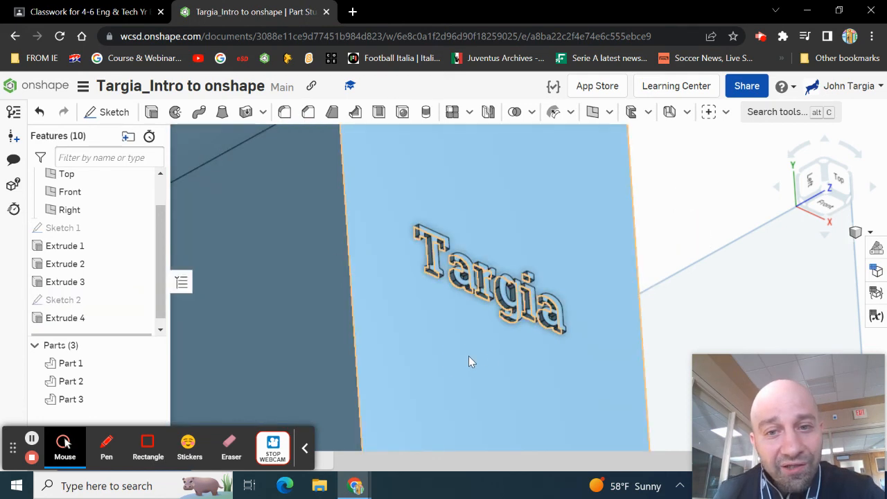
Inspect the raised text and the three parts from different angles, and set the model to the isometric view
{"action": "right_click_drag", "start_coordinate": [470, 356], "coordinate": [463, 368]}
{"action": "scroll", "coordinate": [488, 223], "scroll_direction": "up", "scroll_amount": 5}
{"action": "scroll", "coordinate": [490, 225], "scroll_direction": "down", "scroll_amount": 9}
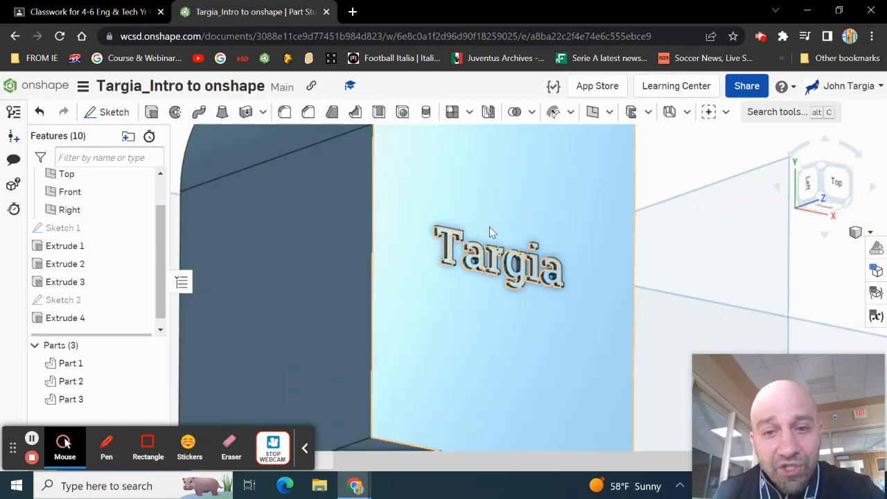
{"action": "right_click_drag", "start_coordinate": [518, 232], "coordinate": [524, 282]}
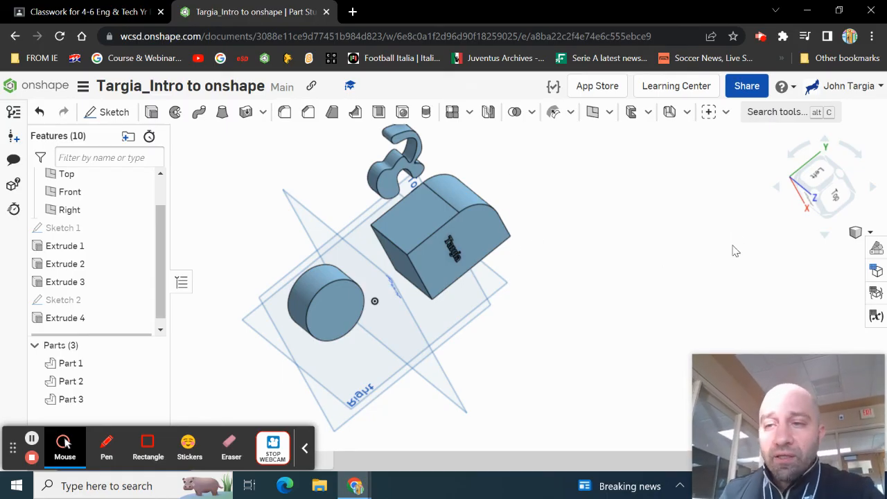
{"action": "left_click", "coordinate": [869, 232]}
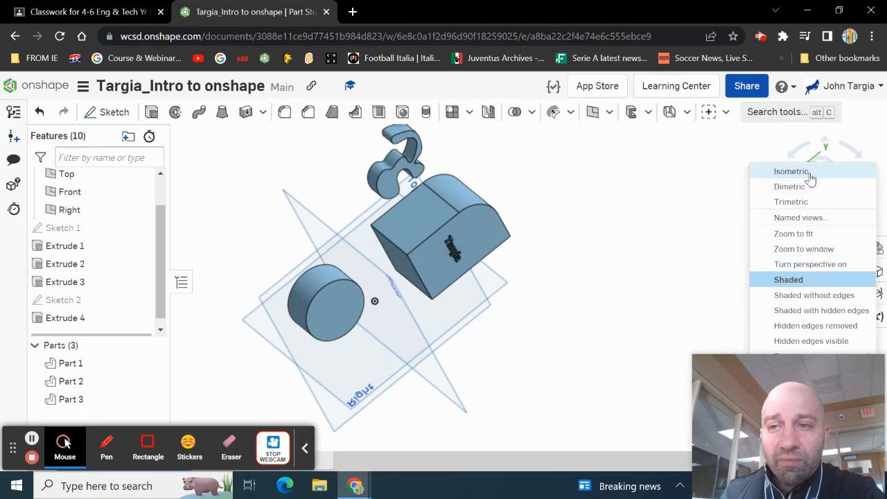
{"action": "left_click", "coordinate": [791, 171]}
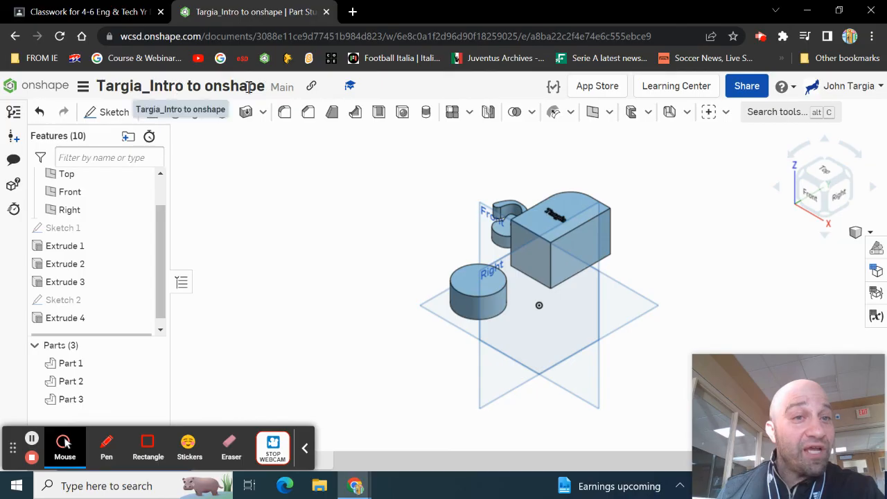
Return to the Documents page and look for the Intro to onshape document in the list
{"action": "left_click", "coordinate": [83, 88]}
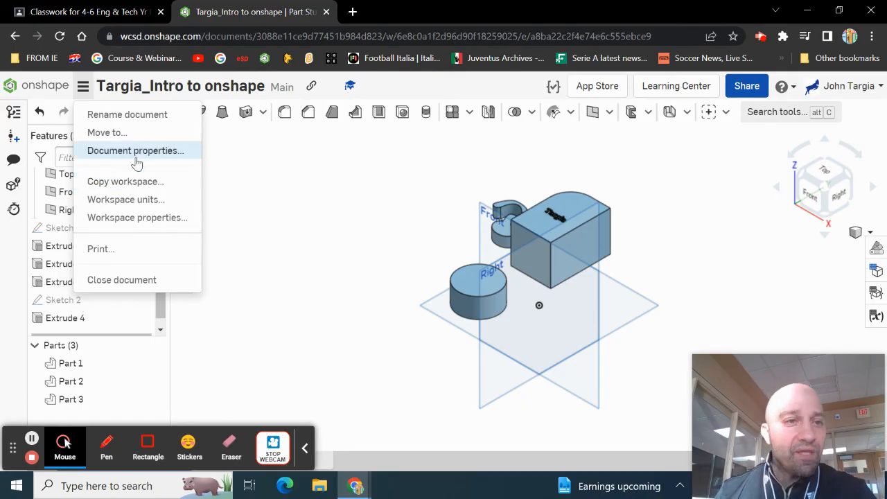
{"action": "left_click", "coordinate": [237, 180]}
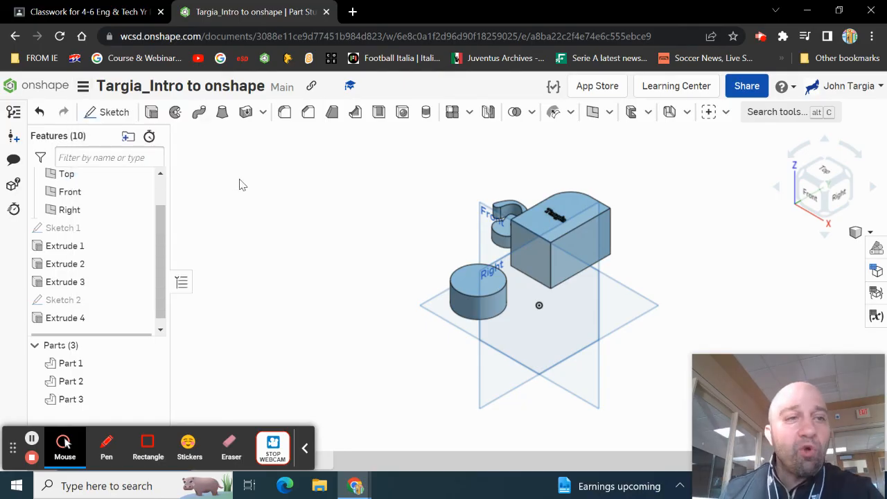
{"action": "left_click", "coordinate": [40, 90]}
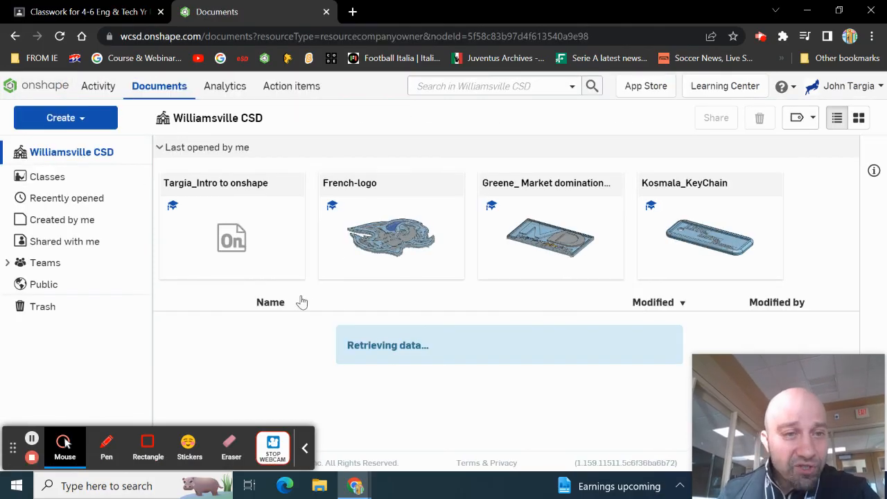
{"action": "scroll", "coordinate": [402, 343], "scroll_direction": "down", "scroll_amount": 1}
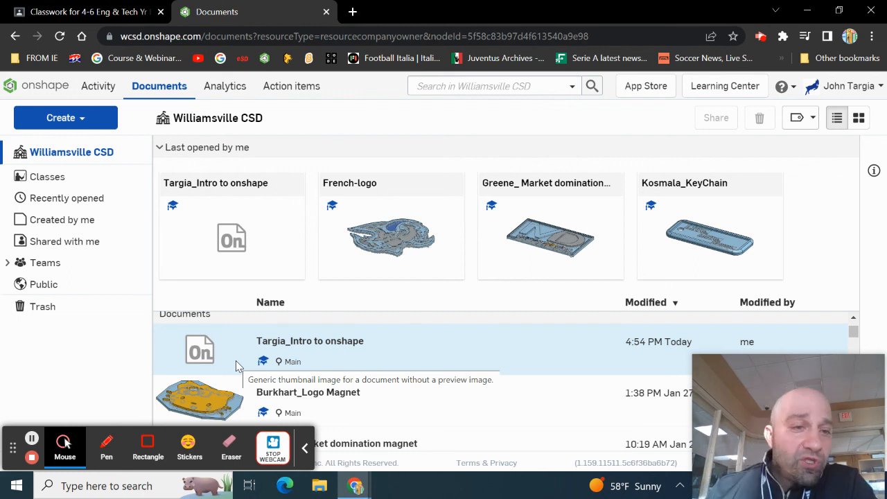
{"action": "scroll", "coordinate": [312, 362], "scroll_direction": "down", "scroll_amount": 1}
{"action": "scroll", "coordinate": [316, 362], "scroll_direction": "up", "scroll_amount": 2}
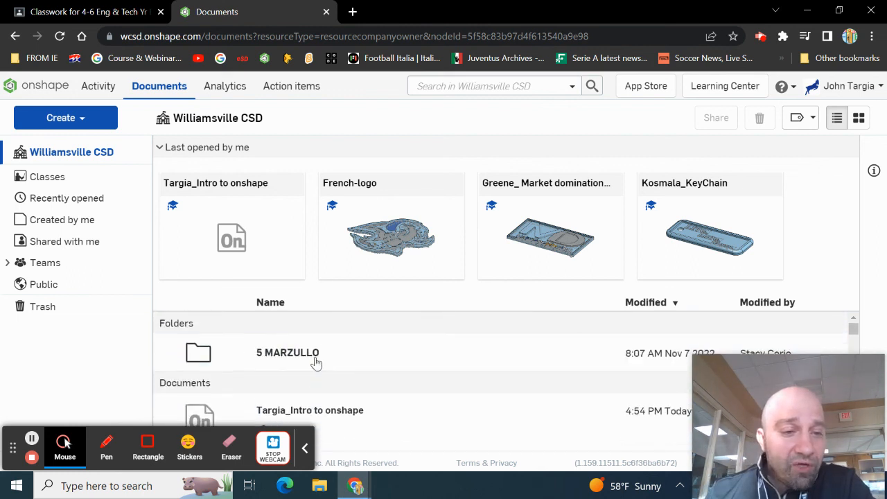